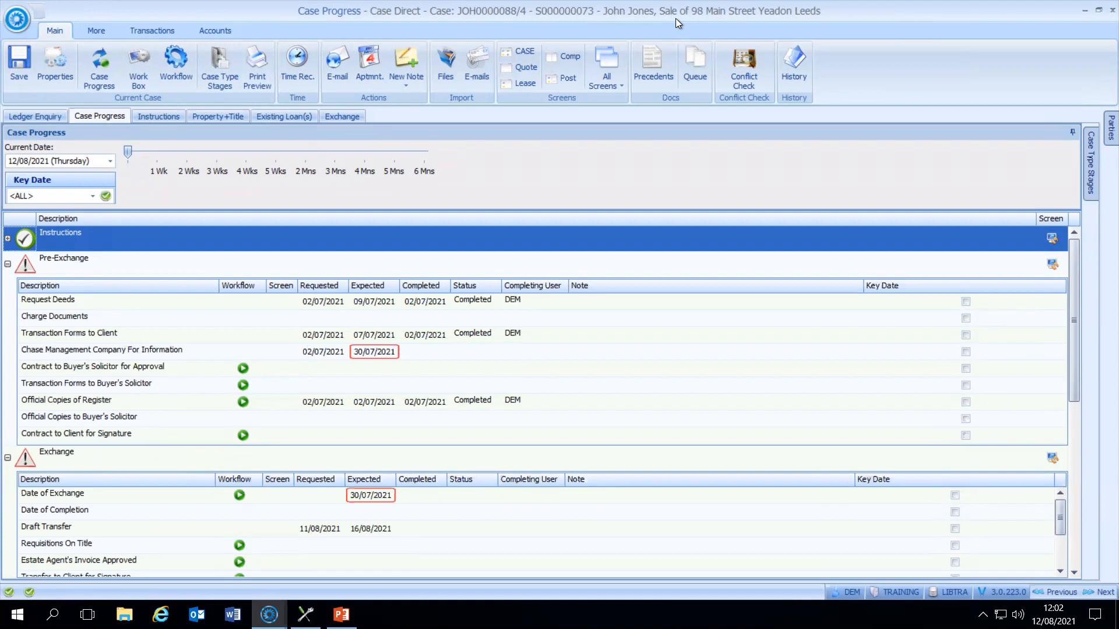
Review the case's Property+Title and Instructions screens, and open the case's workflow list
click(168, 116)
click(205, 116)
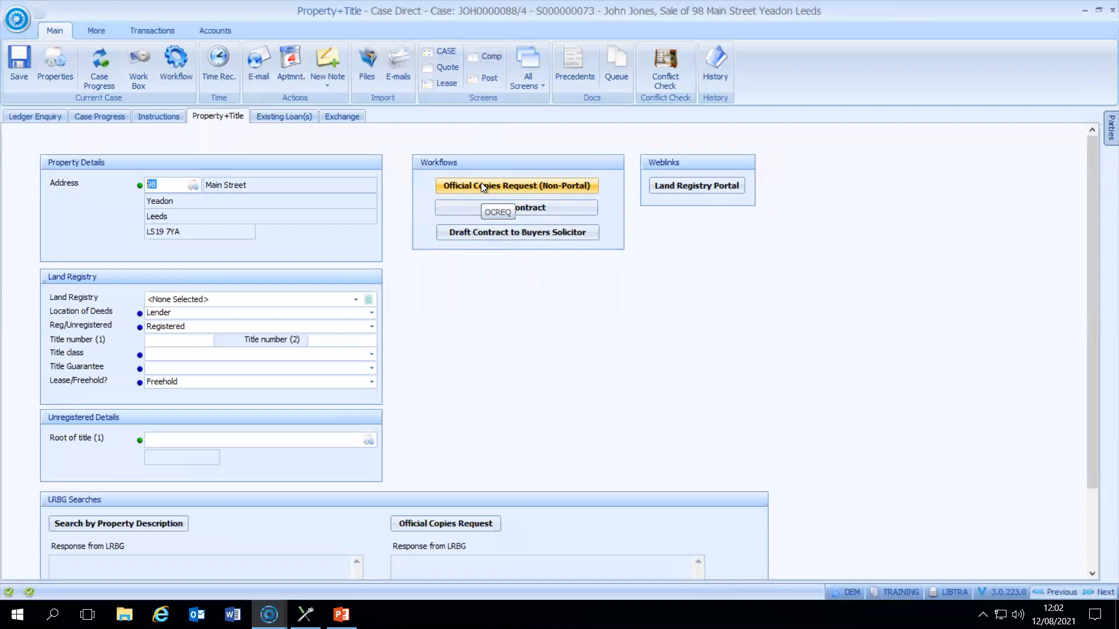
click(159, 116)
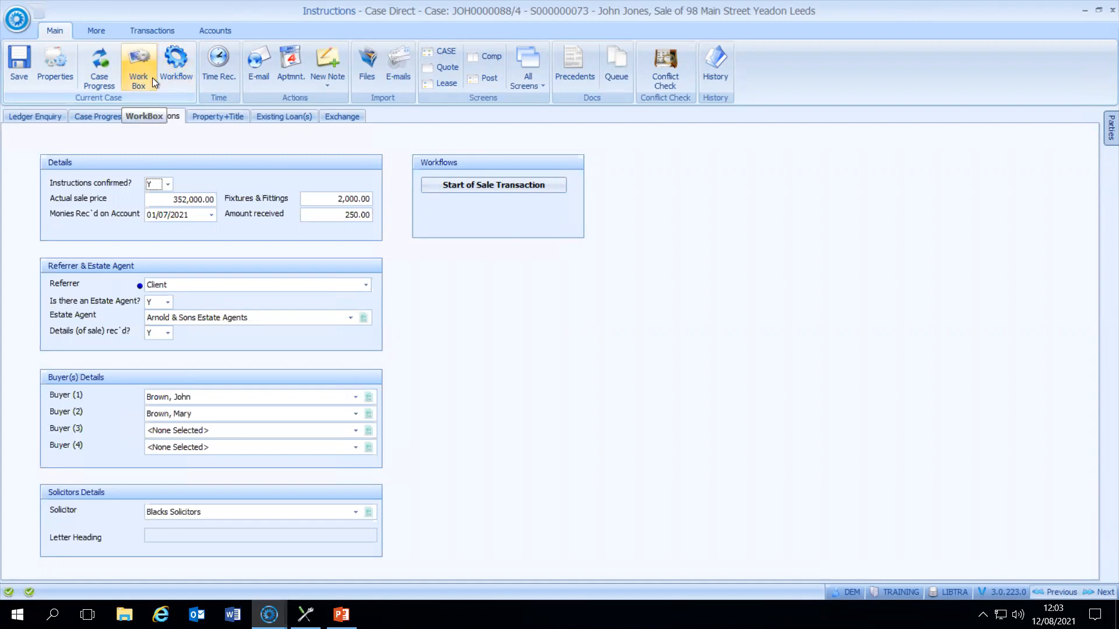
click(177, 62)
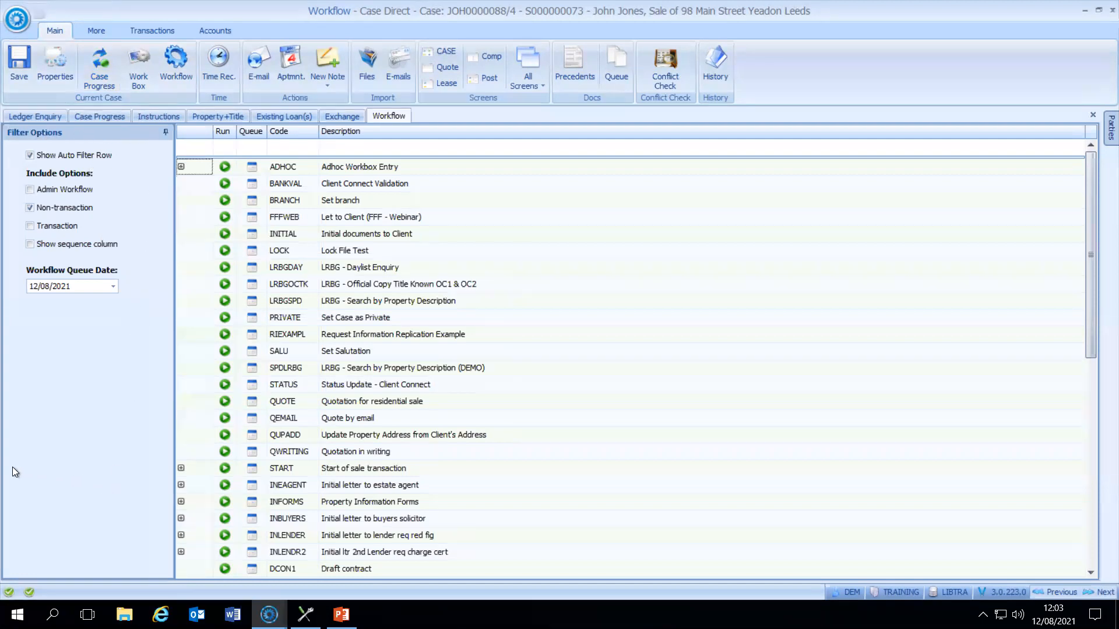
Collapse the workflow filter options out of view and pin them back open
click(165, 132)
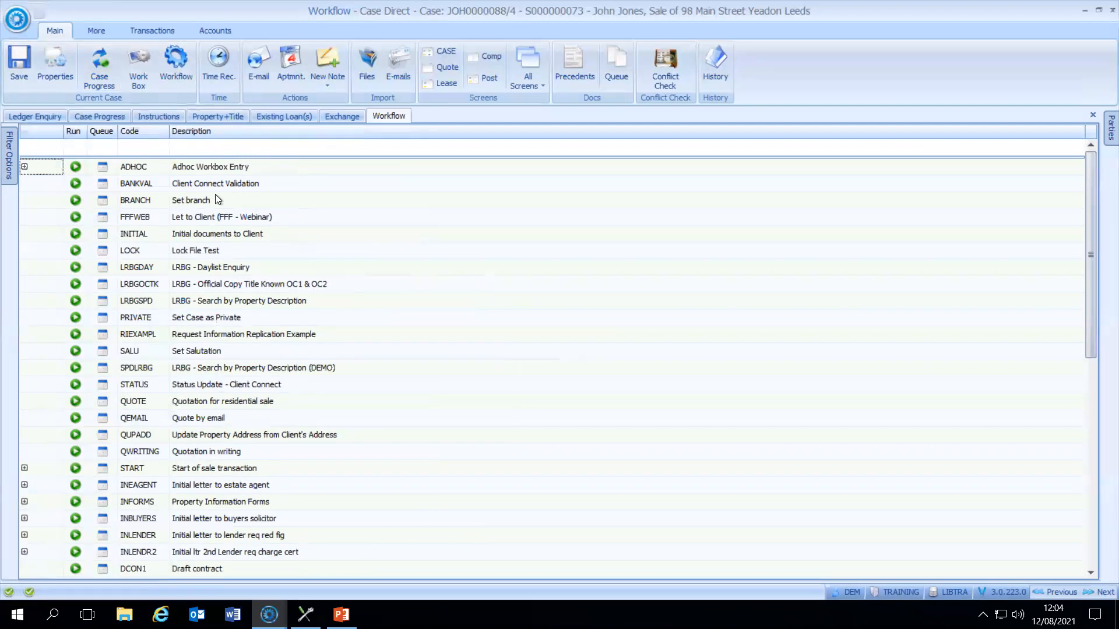
mouse_move(10, 150)
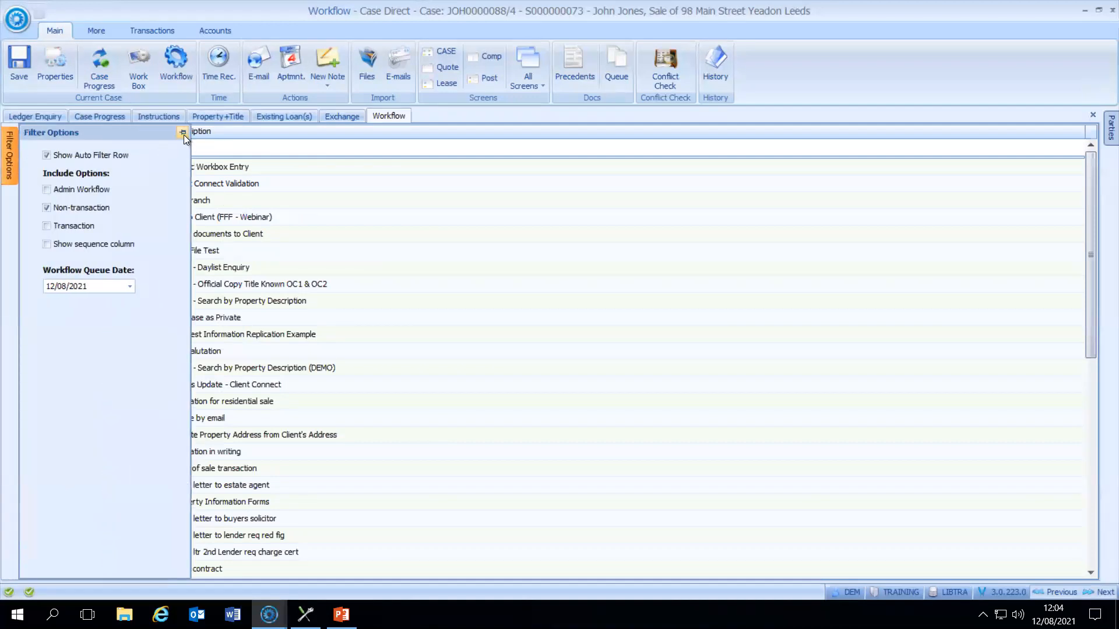
click(183, 133)
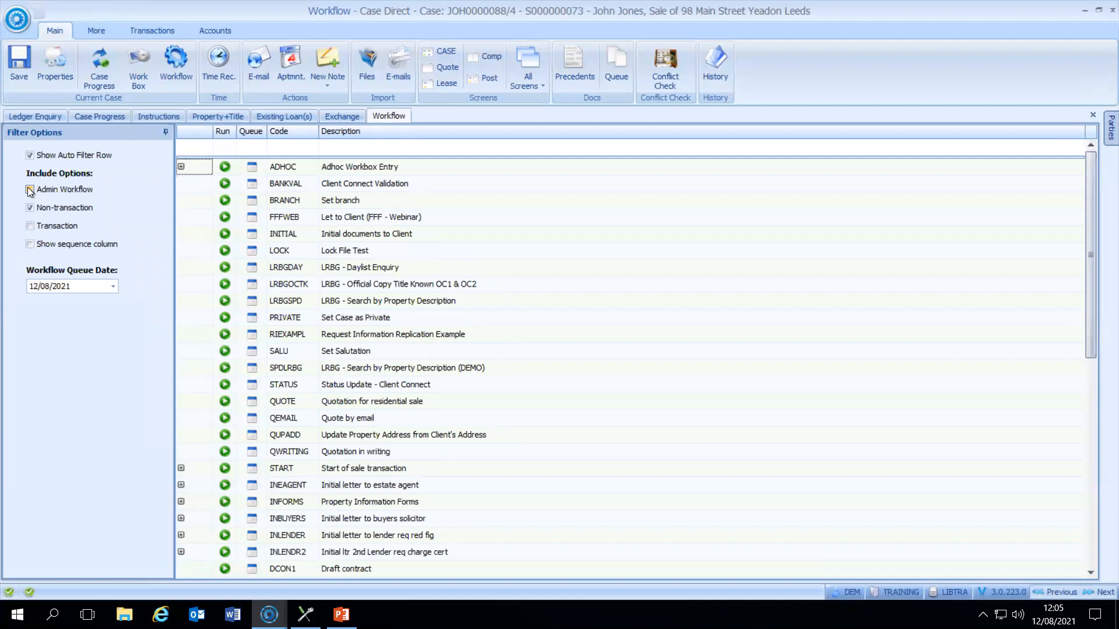
Include admin workflows in the list and exclude them again
click(29, 189)
click(28, 208)
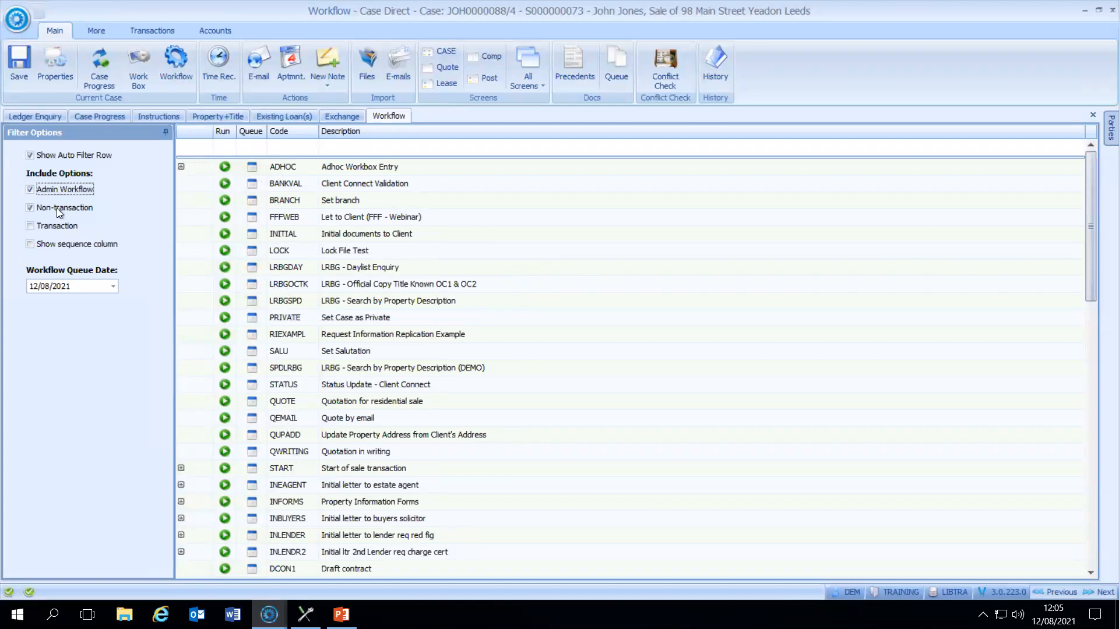
click(30, 188)
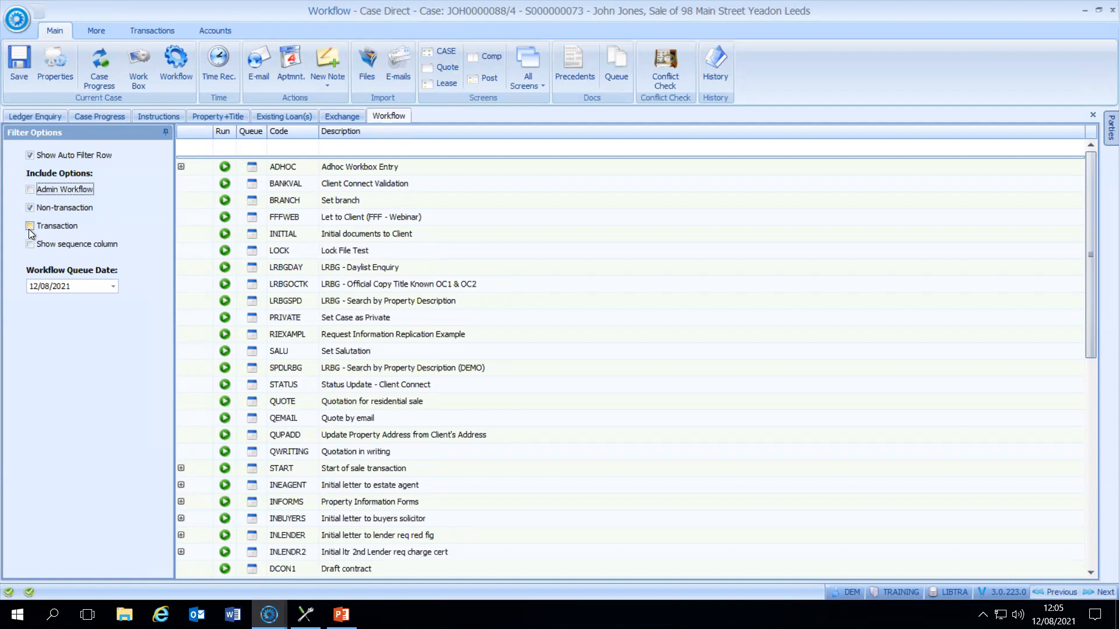
Limit the list to transaction workflows only, and switch it back to non-transaction workflows
click(30, 225)
click(30, 208)
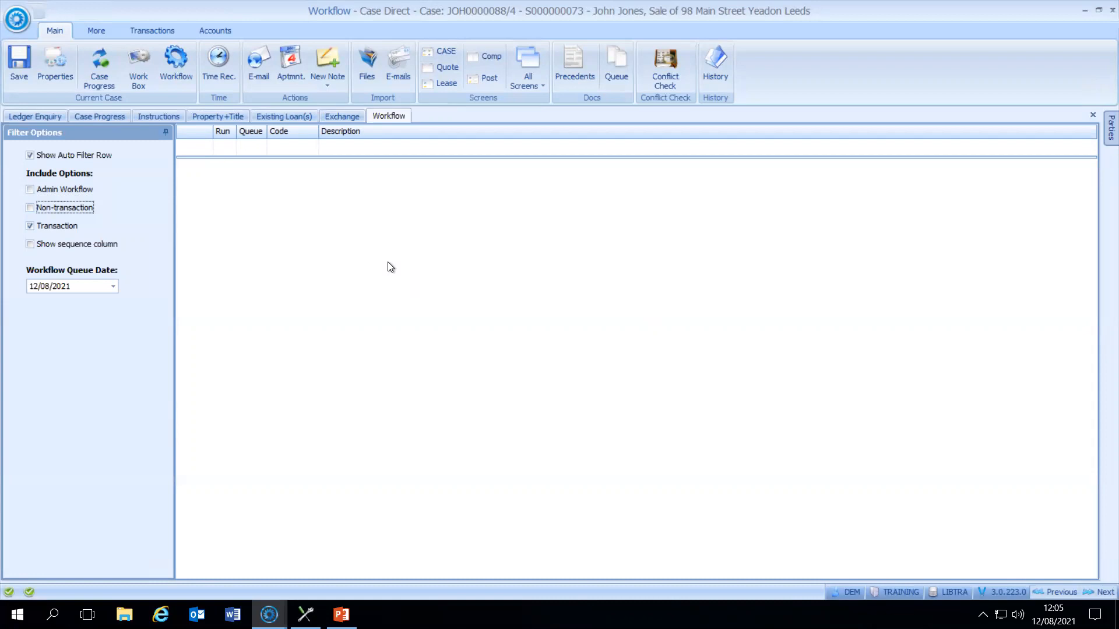
click(29, 224)
click(29, 208)
click(30, 208)
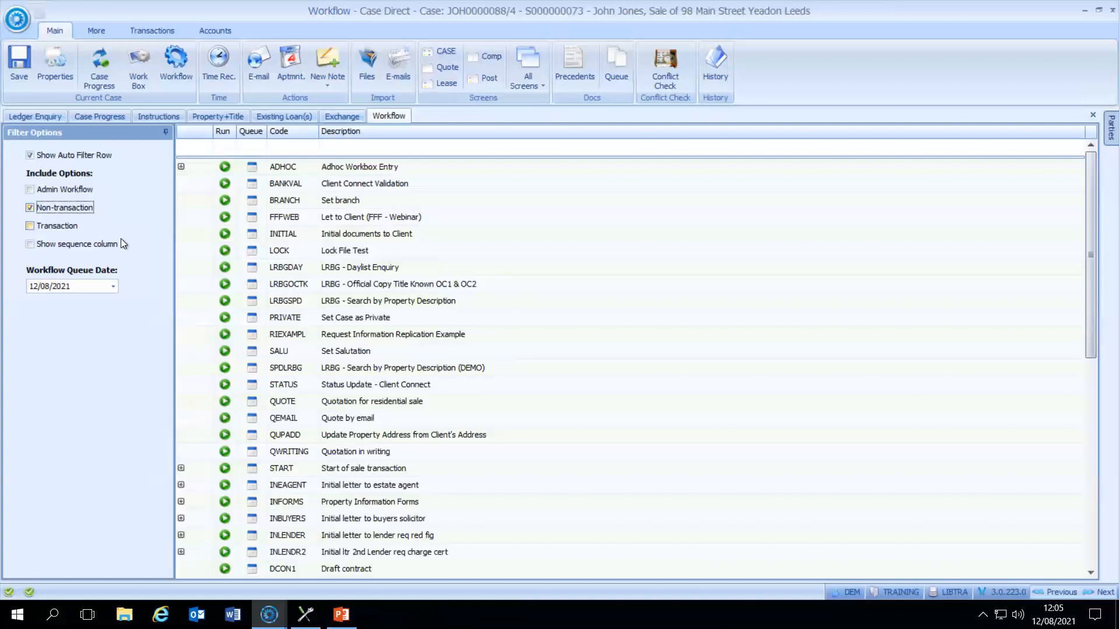
Show the sequence column in the workflow list and look through the sequence codes
click(29, 244)
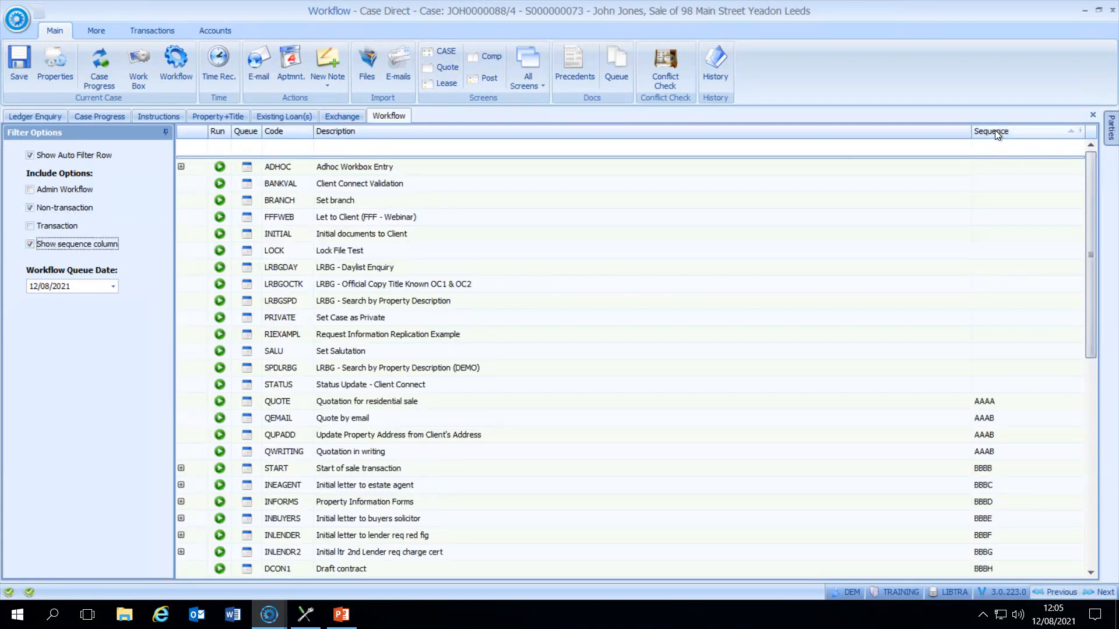
mouse_move(1088, 170)
mouse_down()
mouse_move(1096, 348)
mouse_move(1082, 186)
mouse_up()
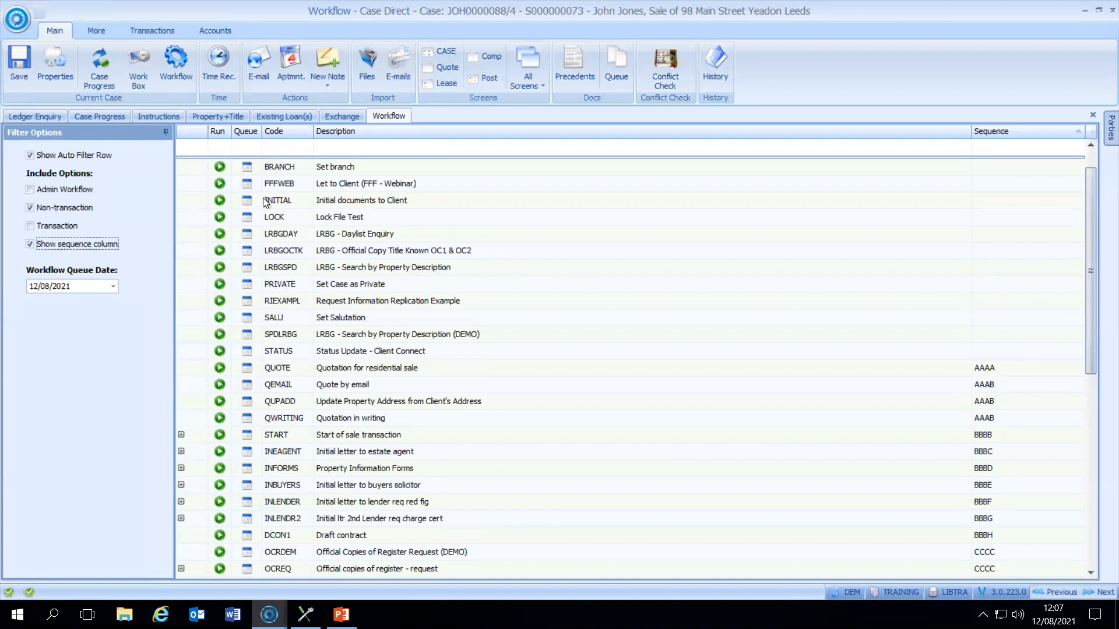
Filter the workflow list to descriptions containing "init"
click(328, 145)
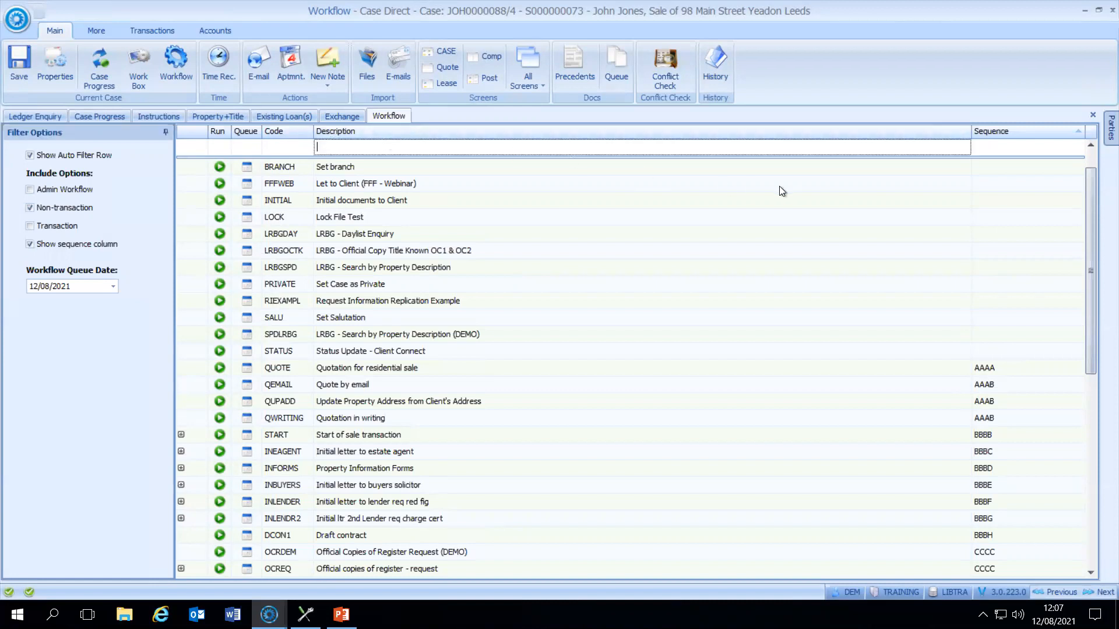
drag(1090, 211, 932, 212)
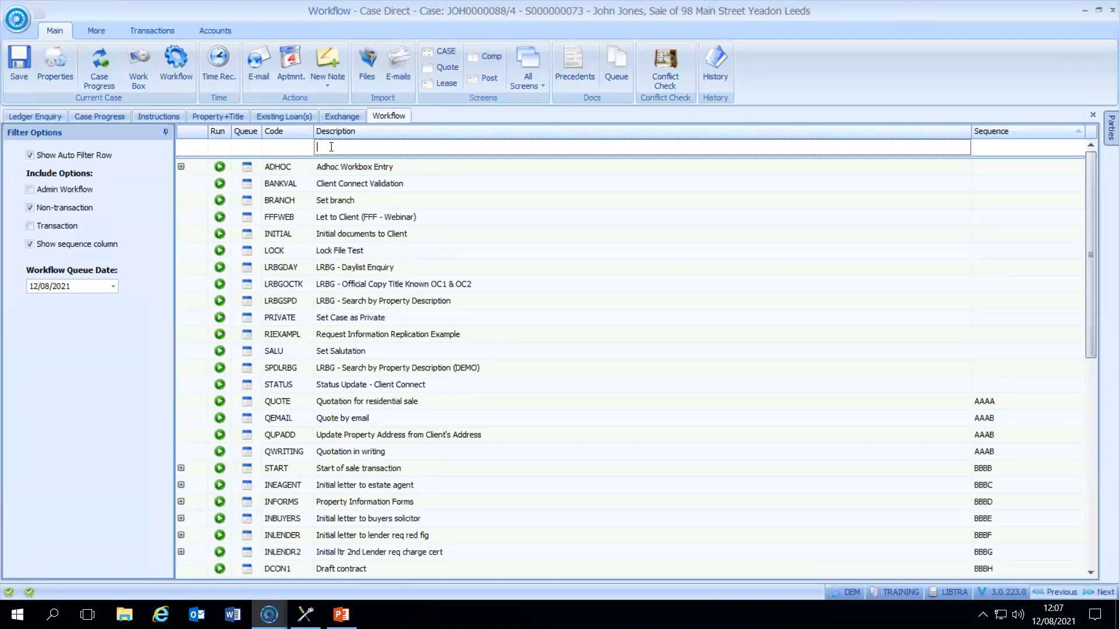
text(init)
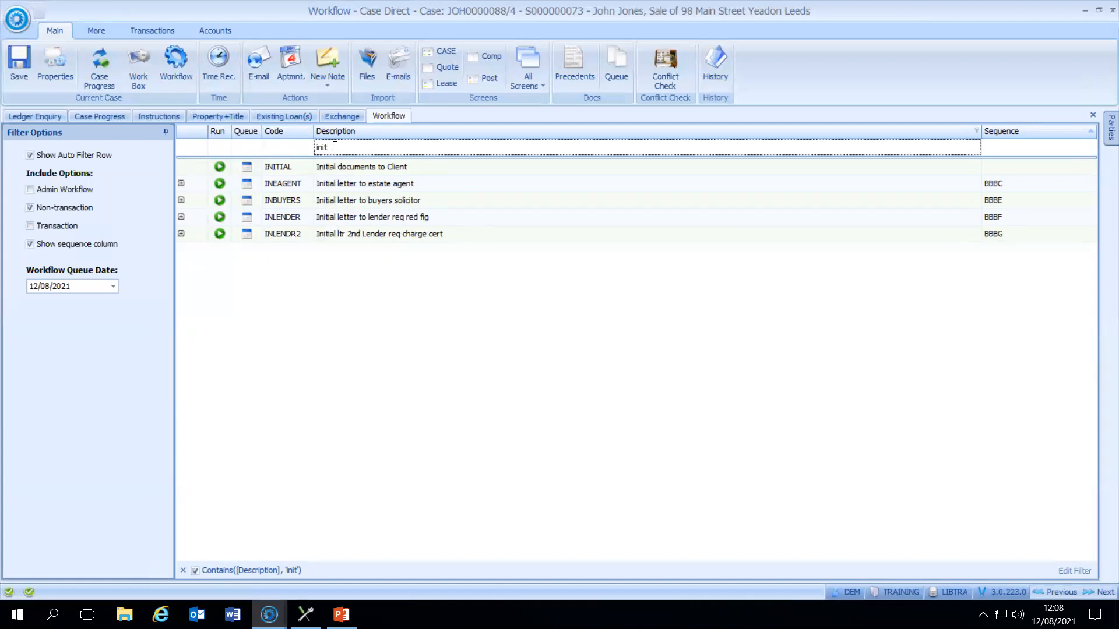
key(BackSpace)
key(BackSpace)
key(BackSpace)
key(BackSpace)
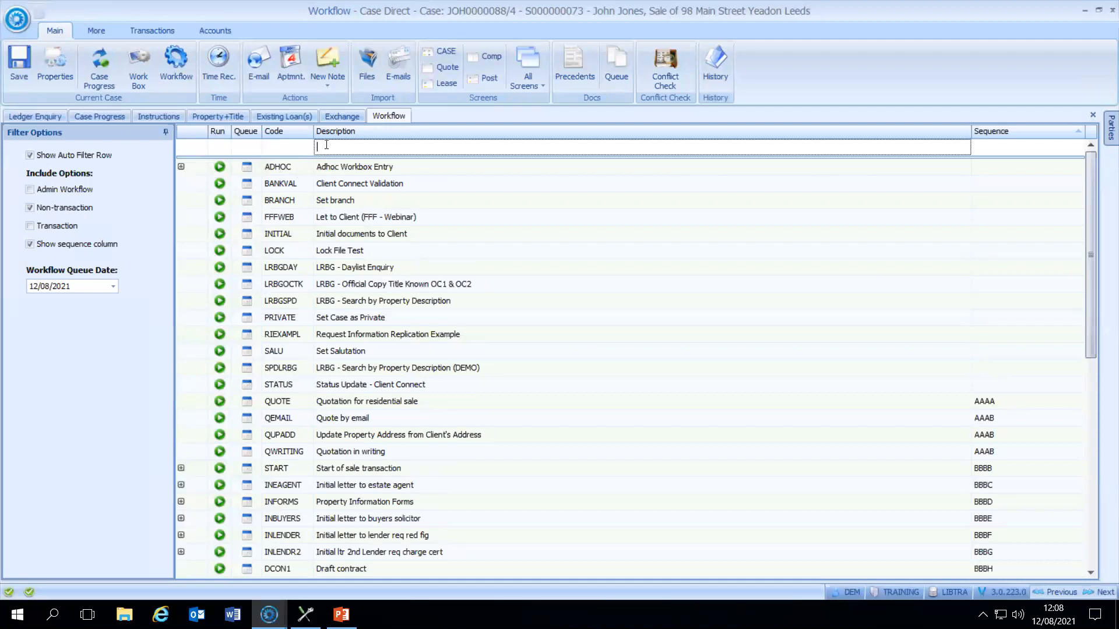
text(init)
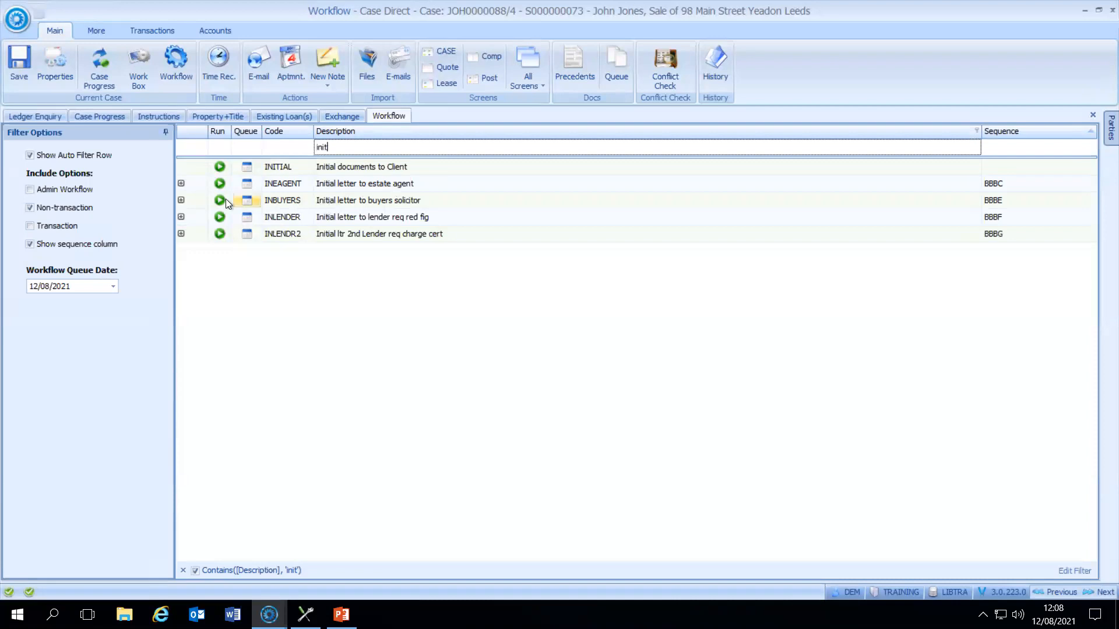
Set the workflow queue date to 16/08/2021 and queue the "Initial letter to buyers solicitor" workflow for that date
click(114, 287)
click(113, 286)
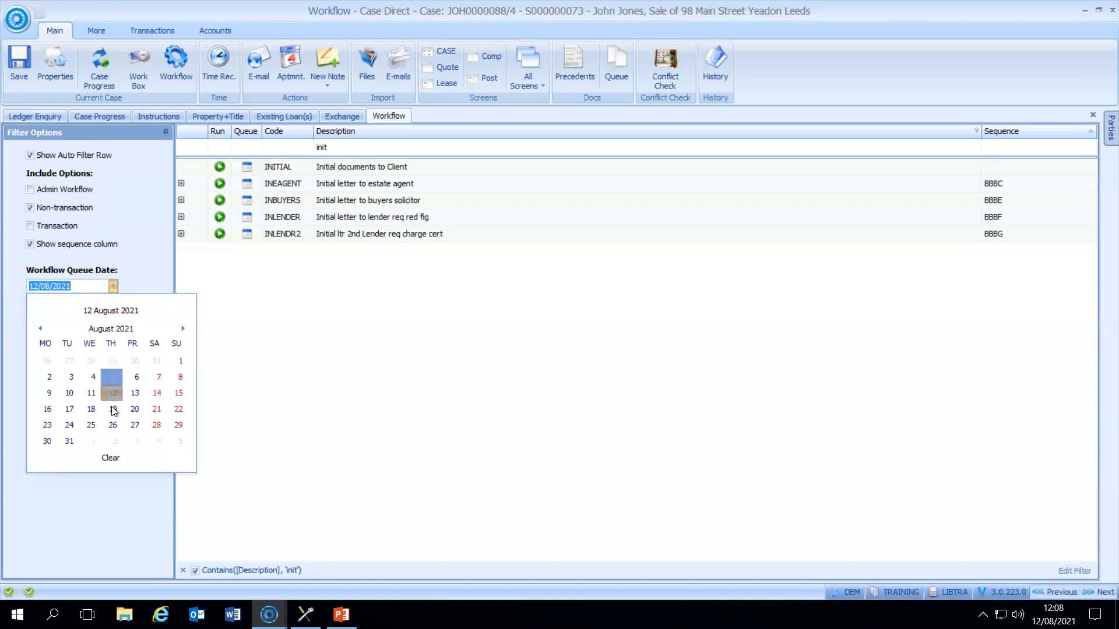
click(47, 410)
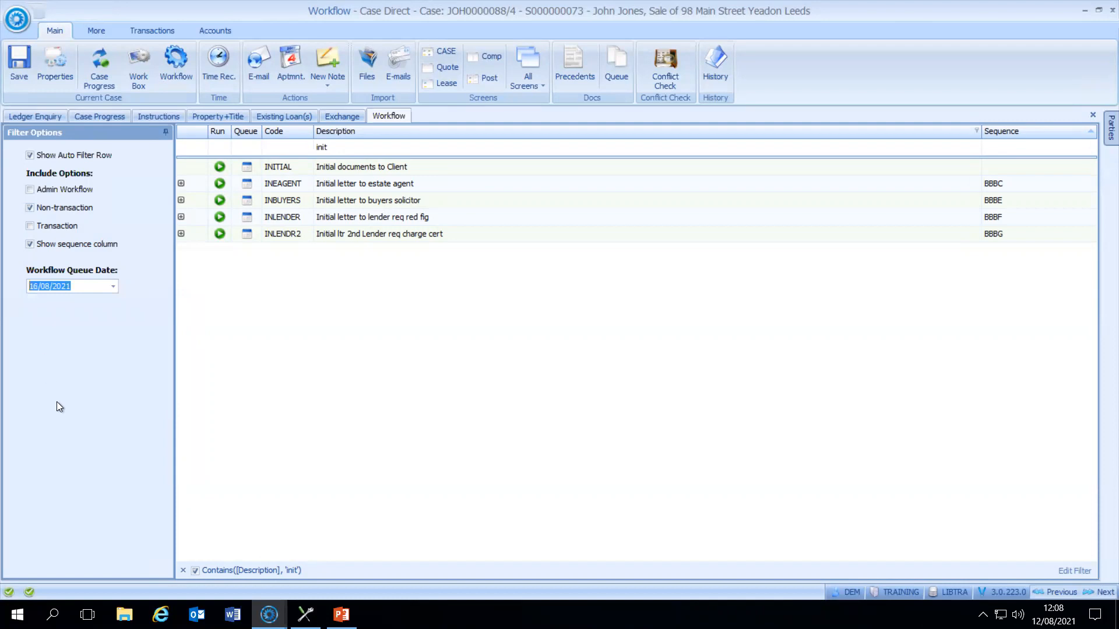
click(247, 198)
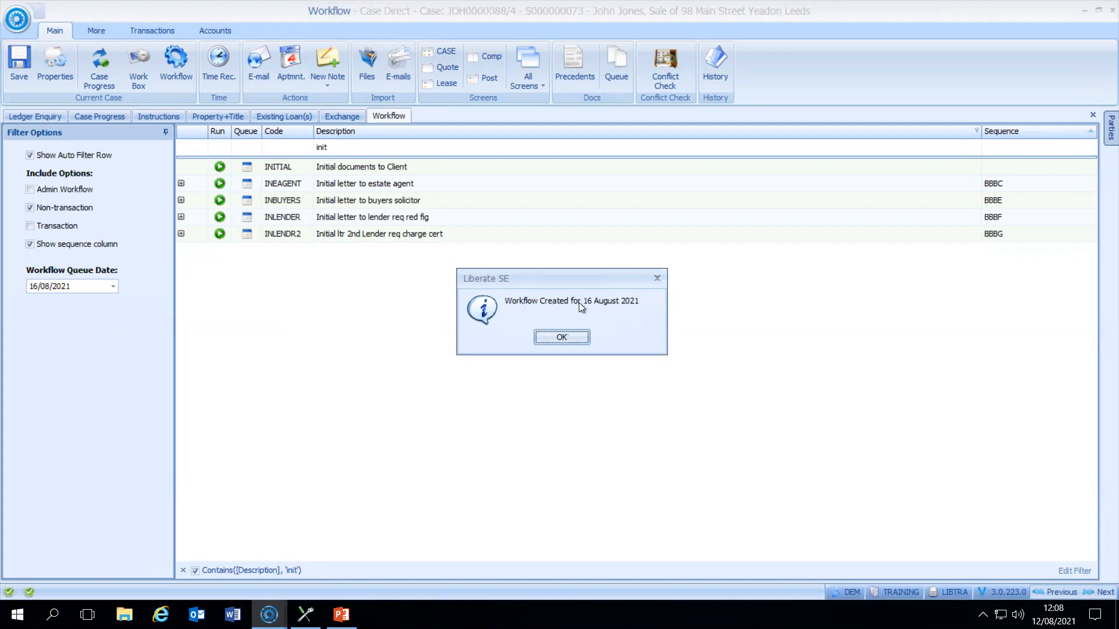
click(557, 340)
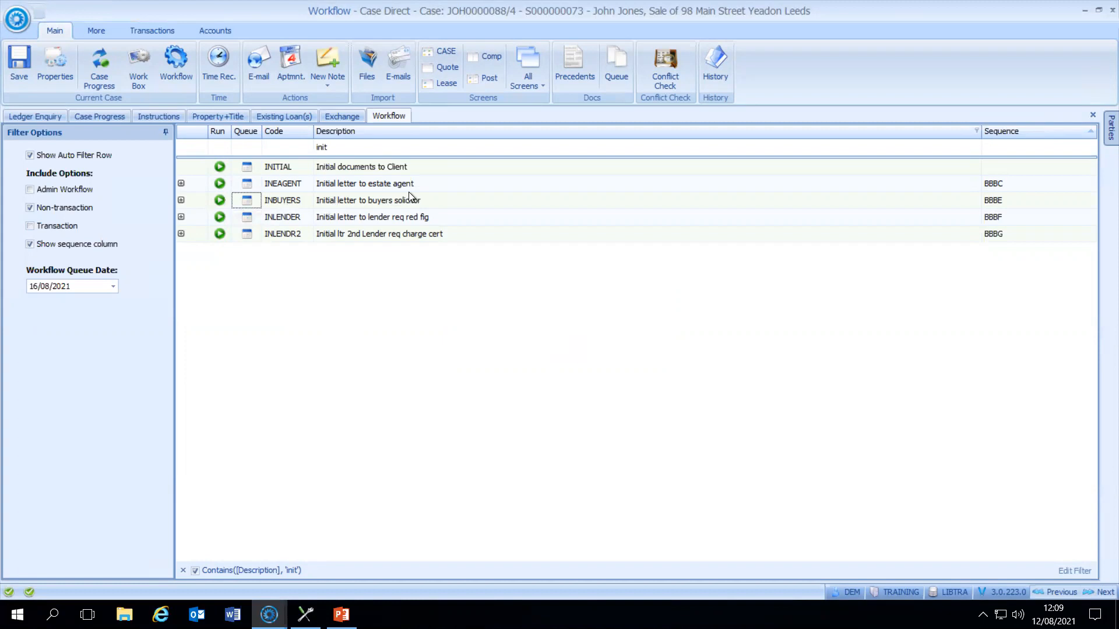
Clear the "init" filter from the workflow descriptions
click(331, 148)
key(BackSpace)
key(BackSpace)
key(BackSpace)
key(BackSpace)
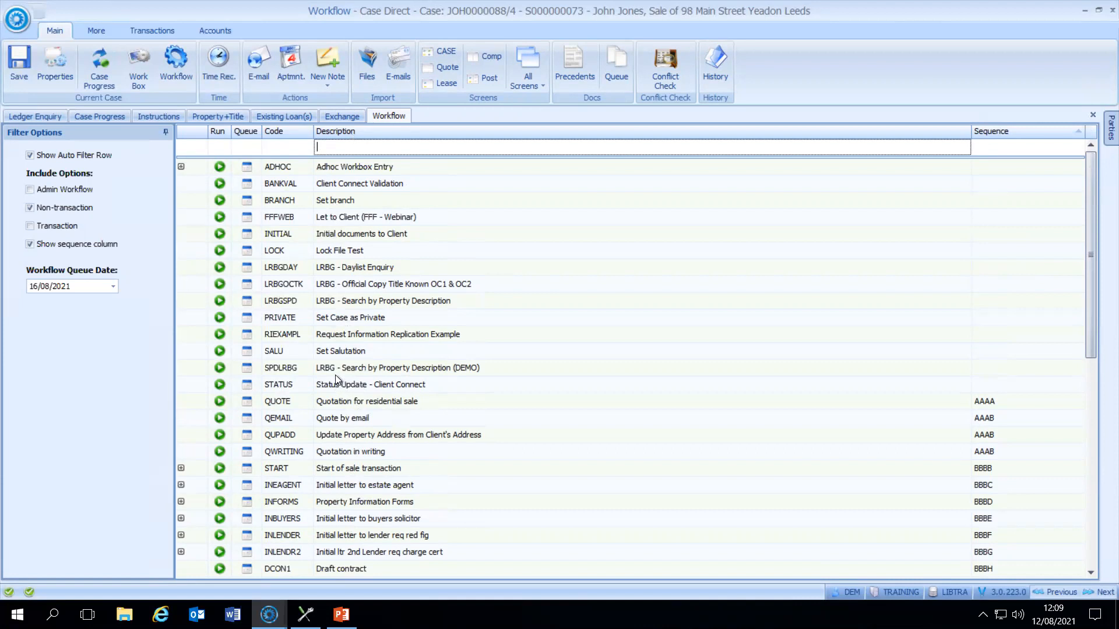
Examine the workflow diagram of "Initial letter to buyers solicitor" with its file and layout options, and close it
right_click(341, 519)
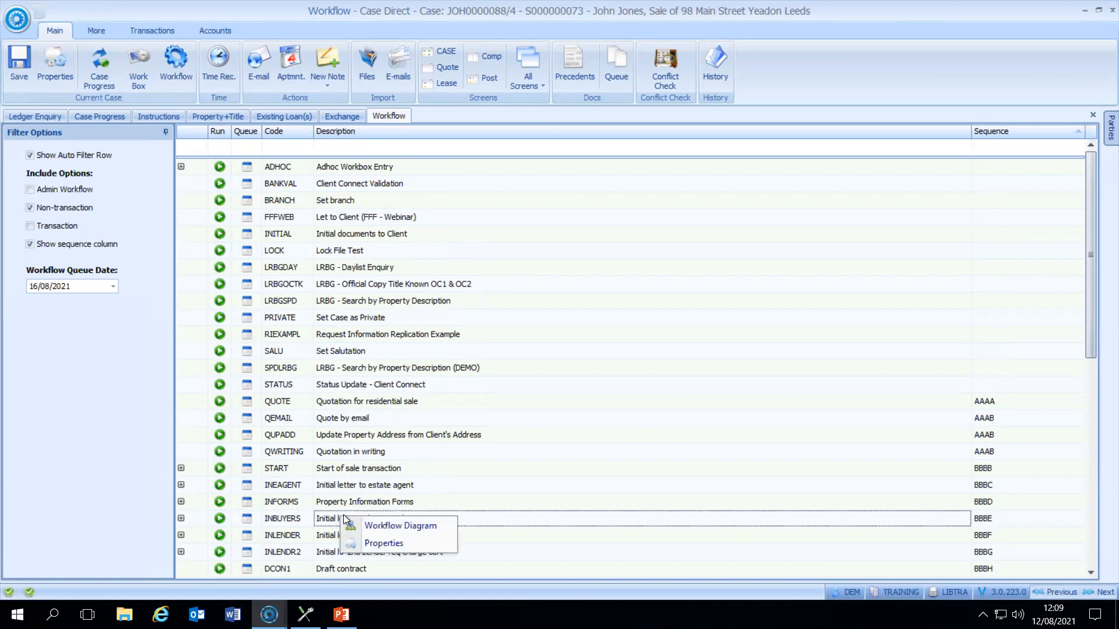
click(445, 520)
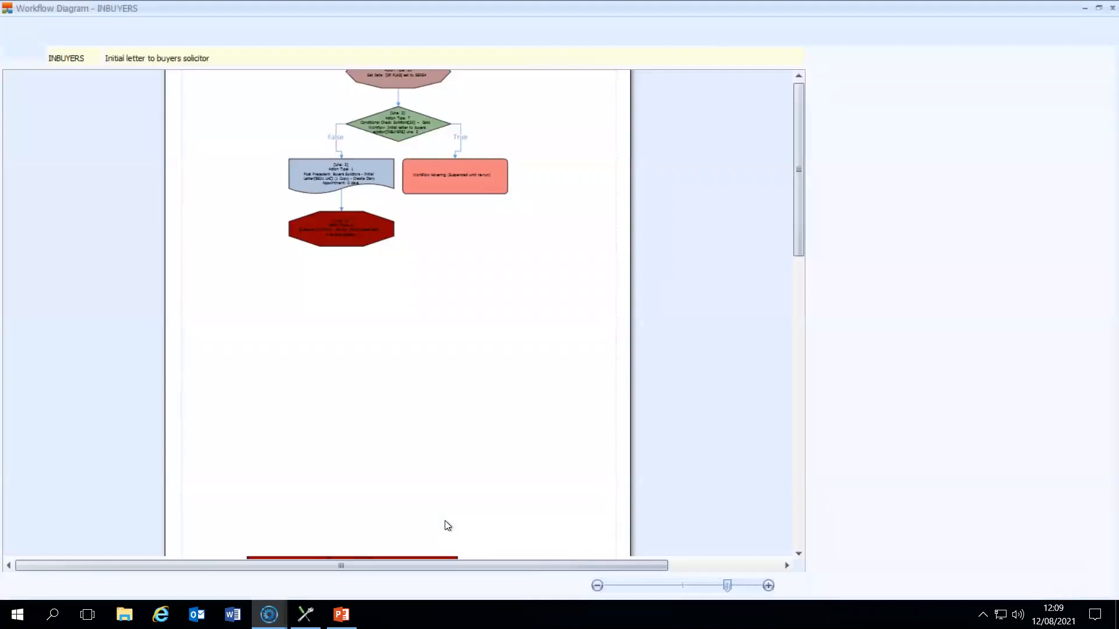
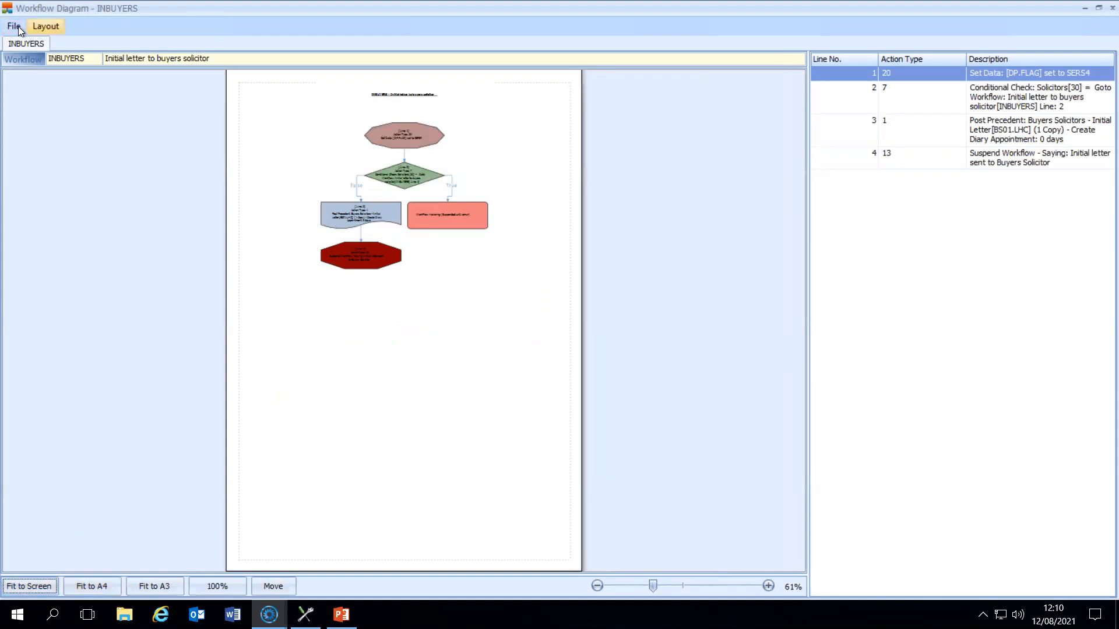
click(13, 27)
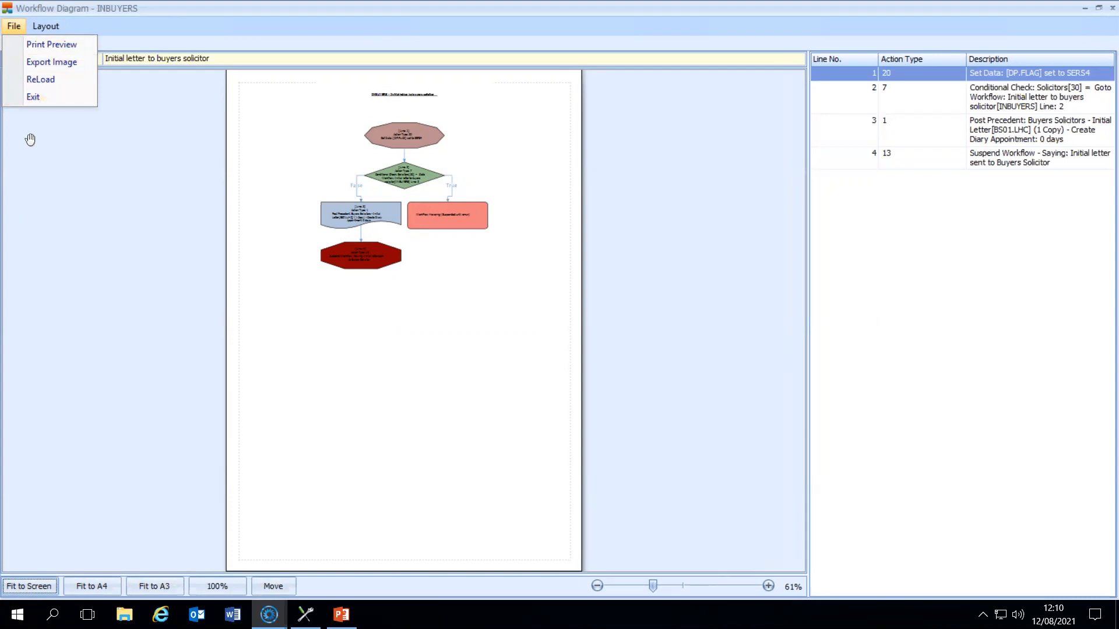
mouse_move(41, 26)
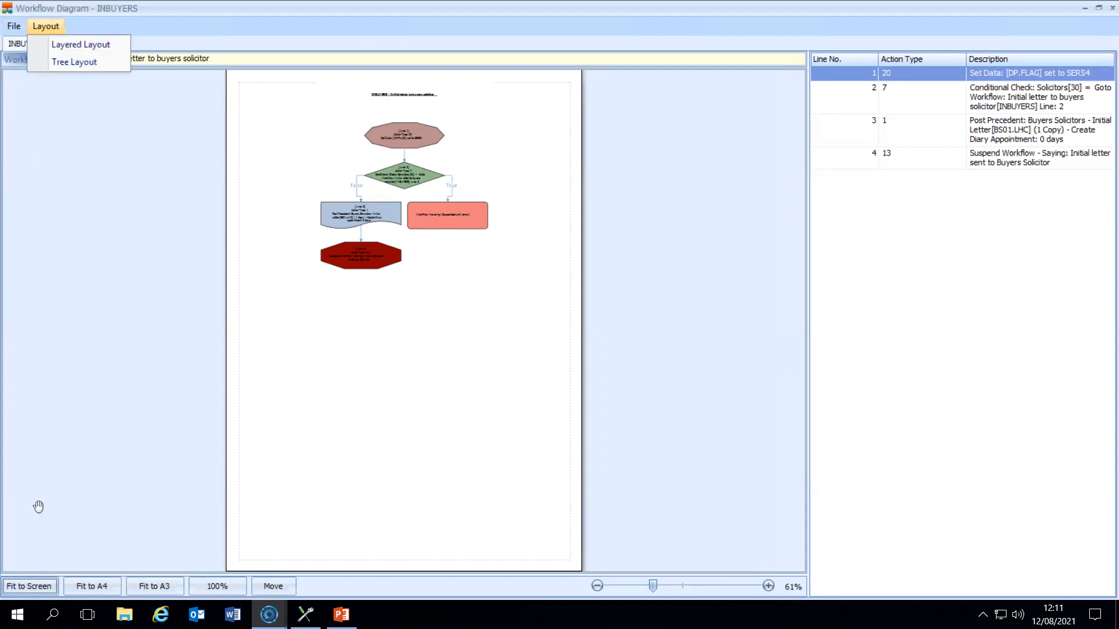
click(1112, 9)
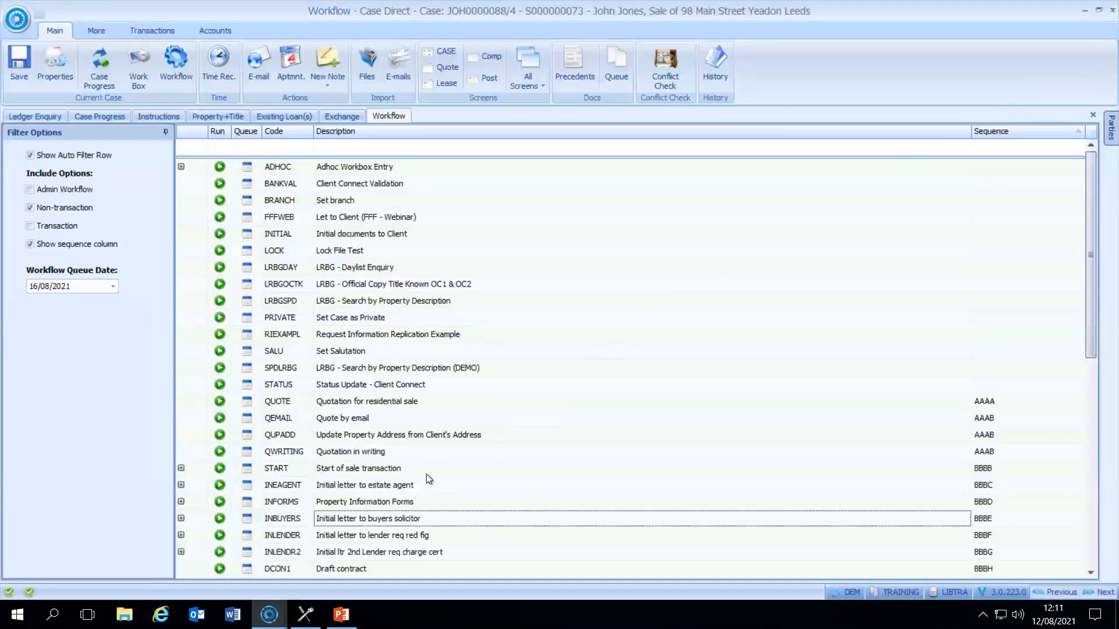
Examine the properties of the "Initial letter to buyers solicitor" workflow and close them
right_click(368, 516)
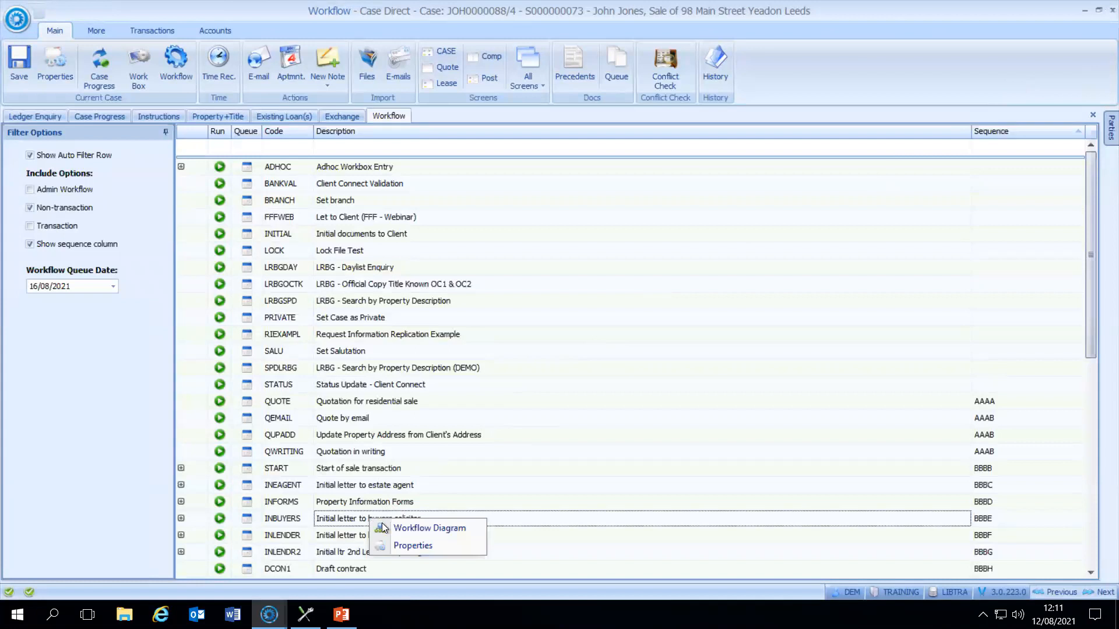
key(Down)
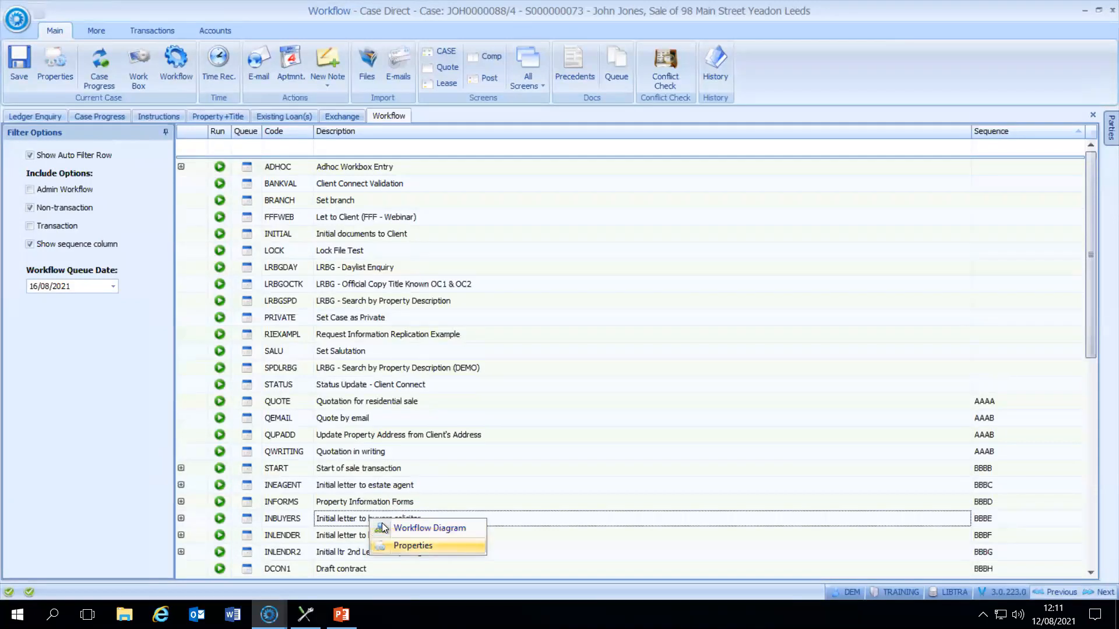
key(Return)
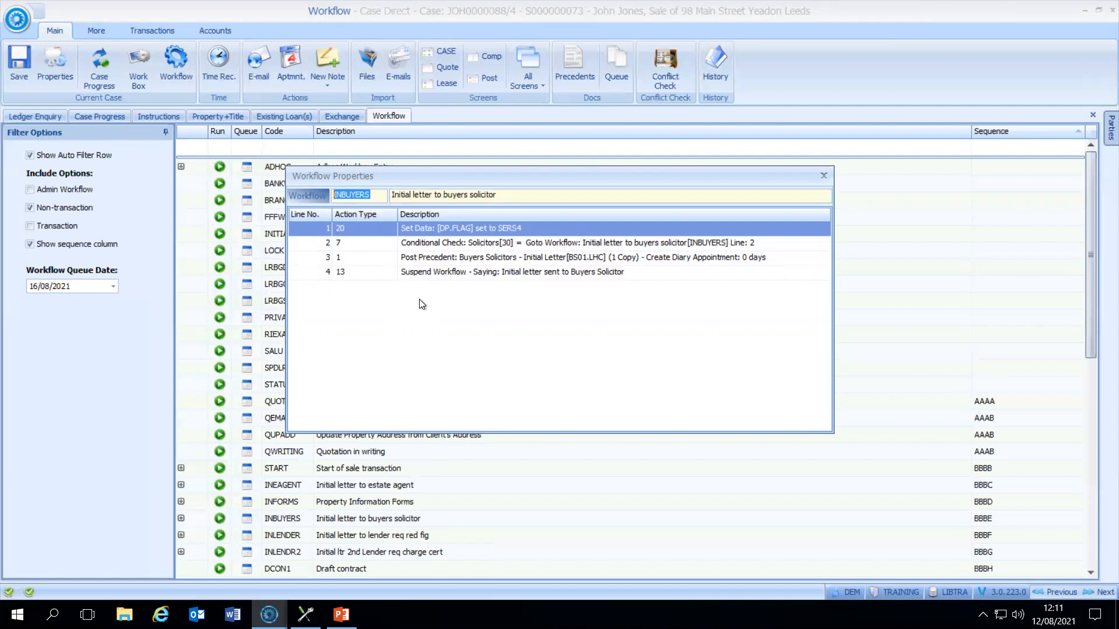
click(823, 175)
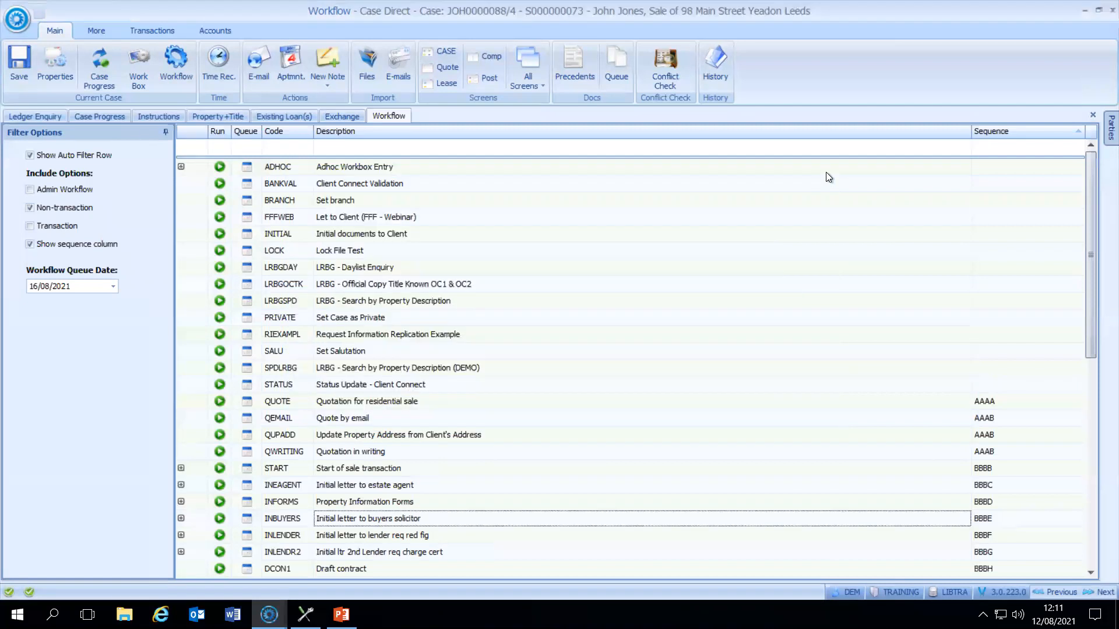
Filter the workflow descriptions by "ad" and start the Adhoc Workbox Entry workflow
click(331, 148)
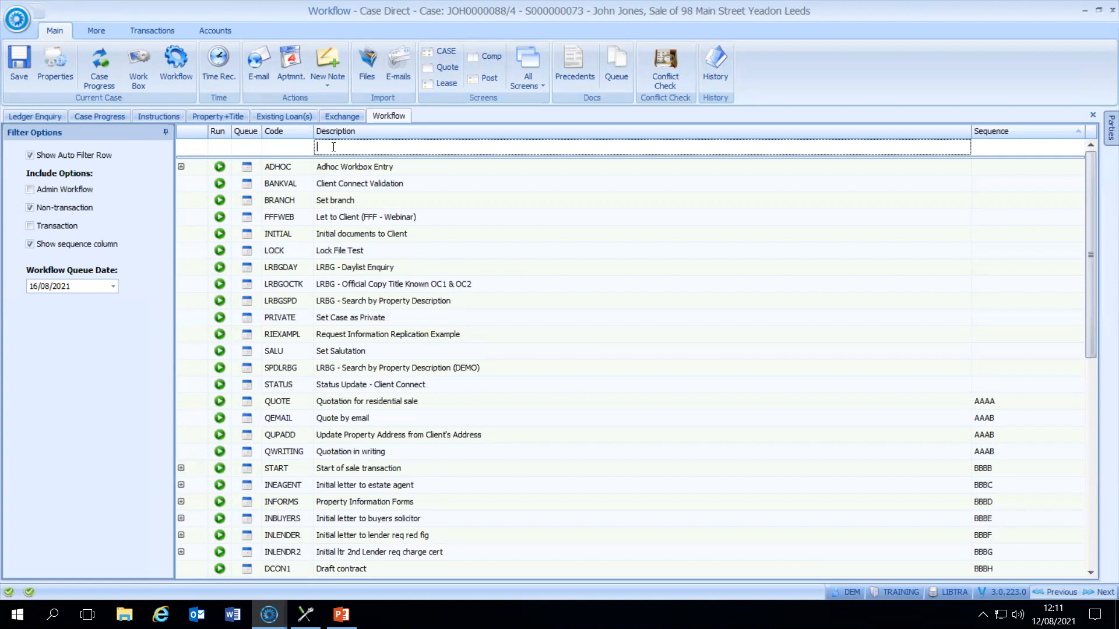
text(ad)
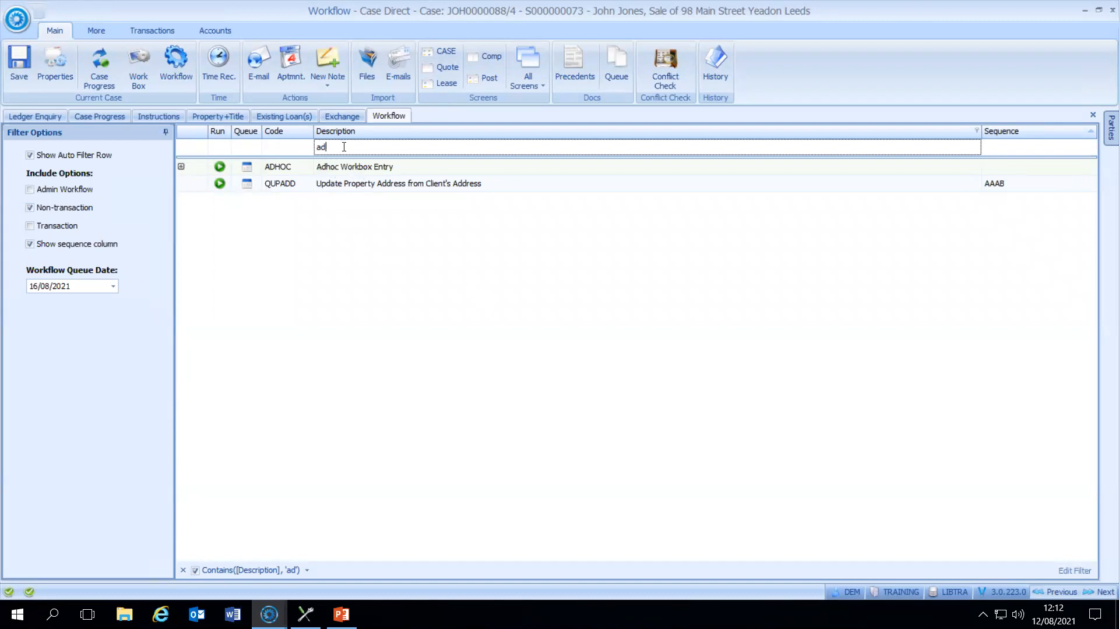
click(218, 168)
click(218, 168)
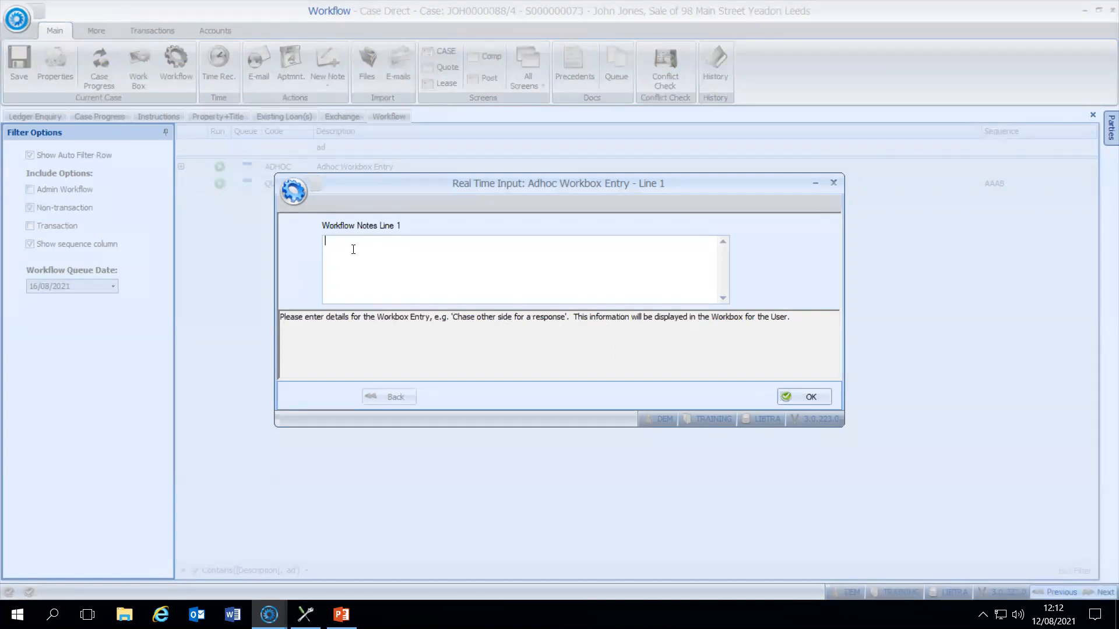
Complete the Adhoc Workbox Entry with the note "chase other side - webinar" and a job review date of 13/08/2021
text(chase other side - webinar)
click(809, 394)
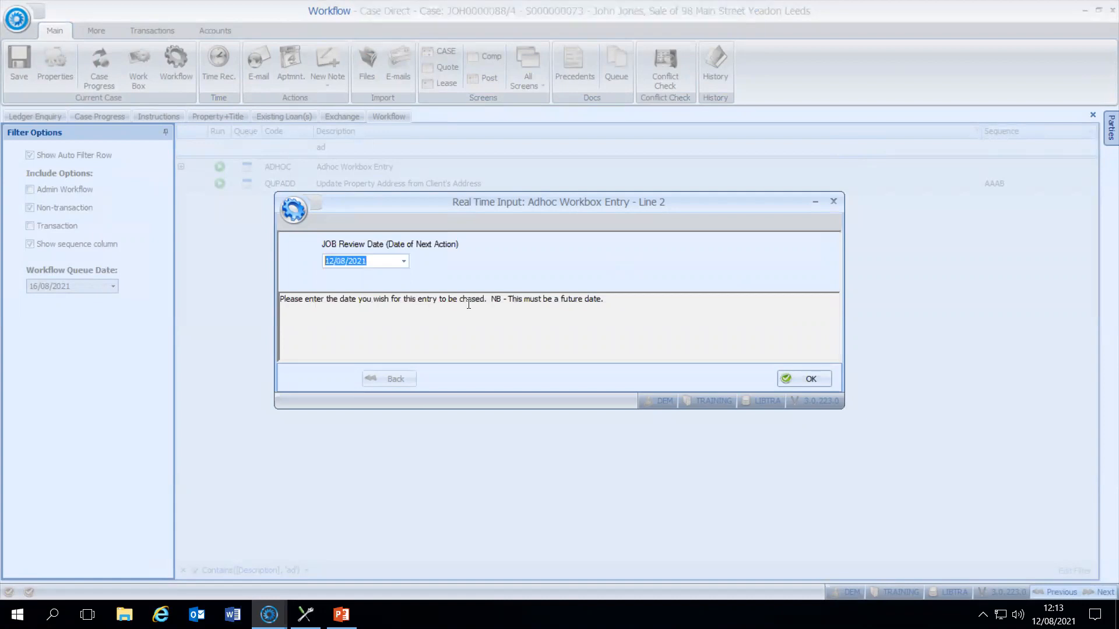
click(405, 263)
click(431, 367)
click(802, 380)
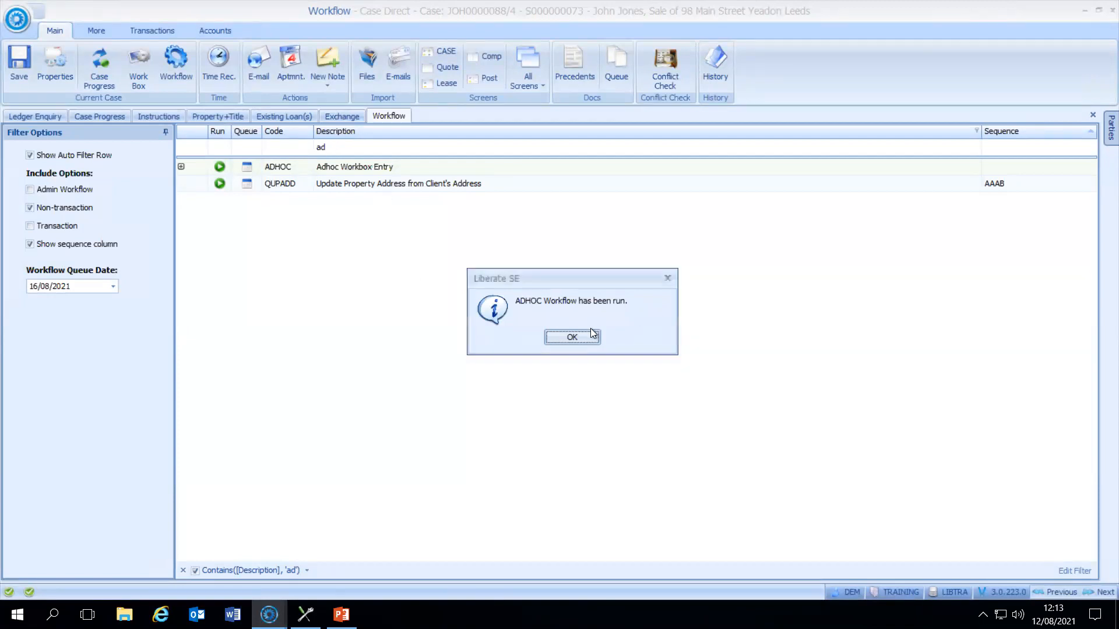
click(579, 340)
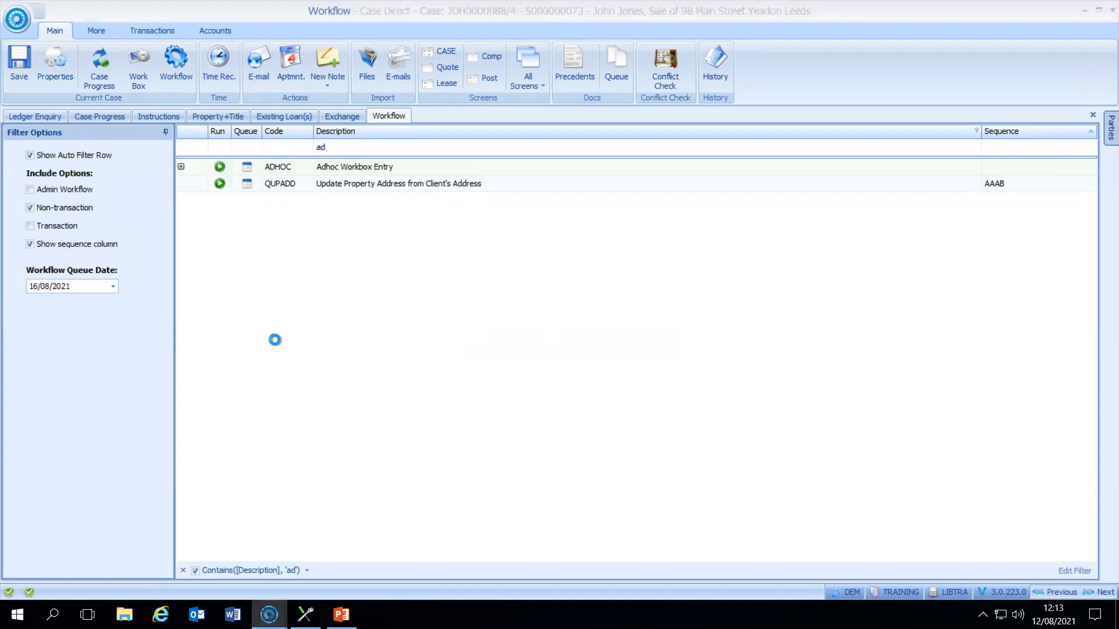
Run the Adhoc Workbox Entry workflow with the note "webinar example" and a job review date of 26/08/2021
click(219, 167)
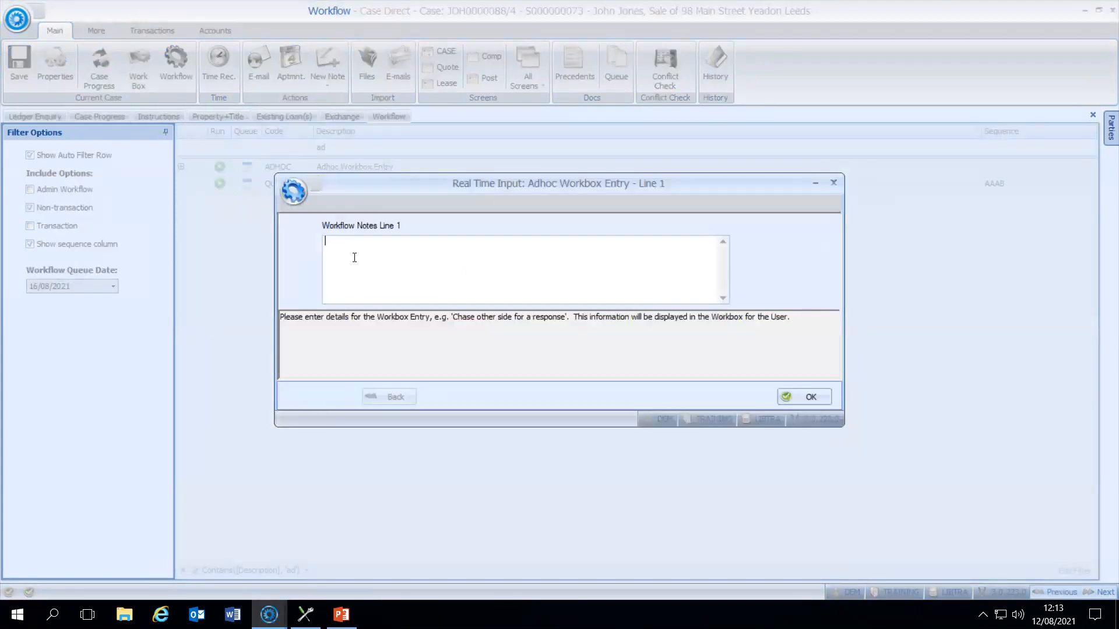
text(webinar example)
click(806, 396)
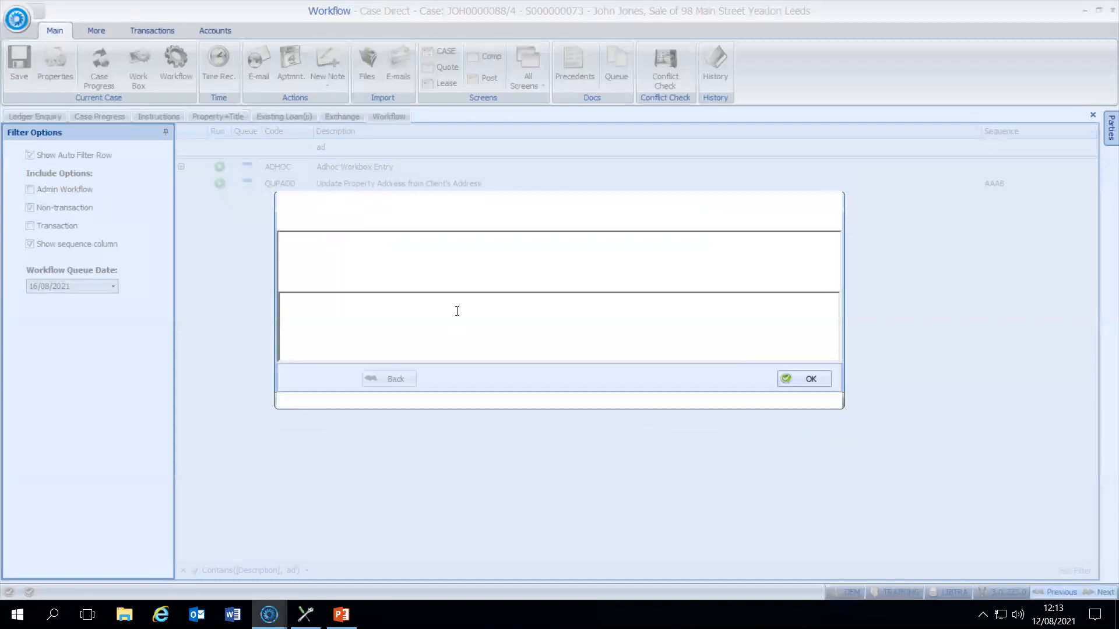
click(404, 264)
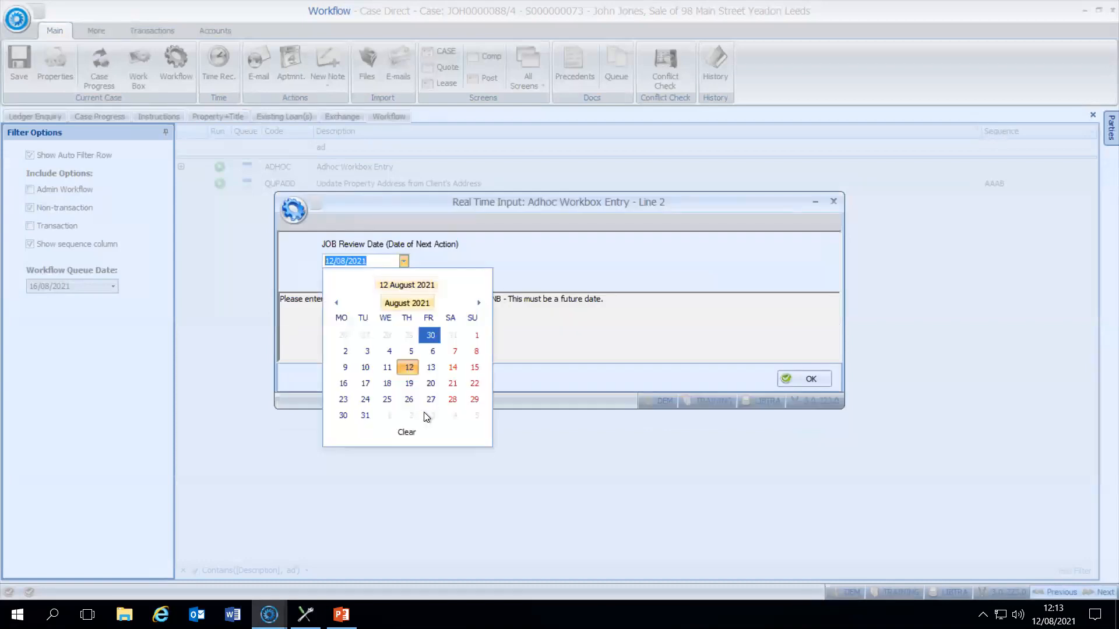
click(410, 398)
click(812, 379)
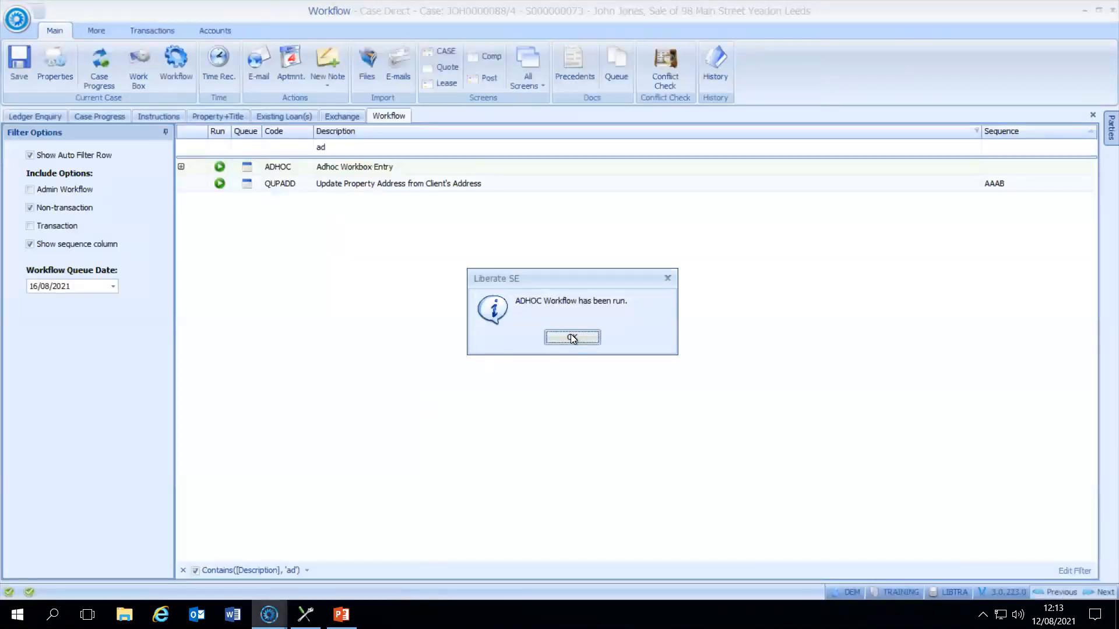
click(570, 337)
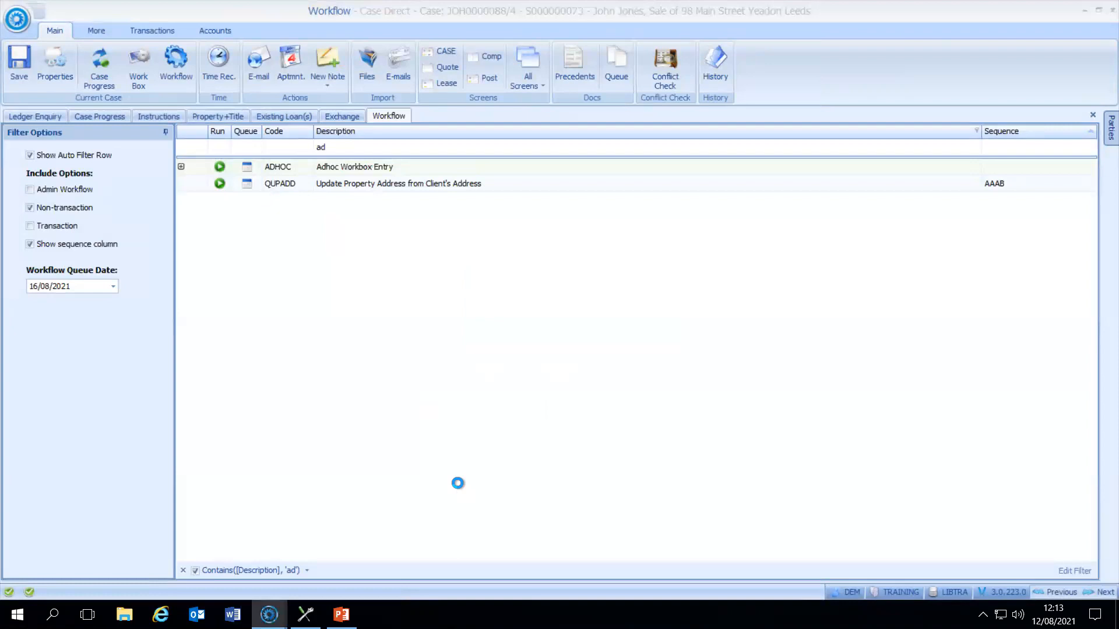
Filter the workflow descriptions by "initial" and run the "Initial letter to buyers solicitor" workflow
click(335, 147)
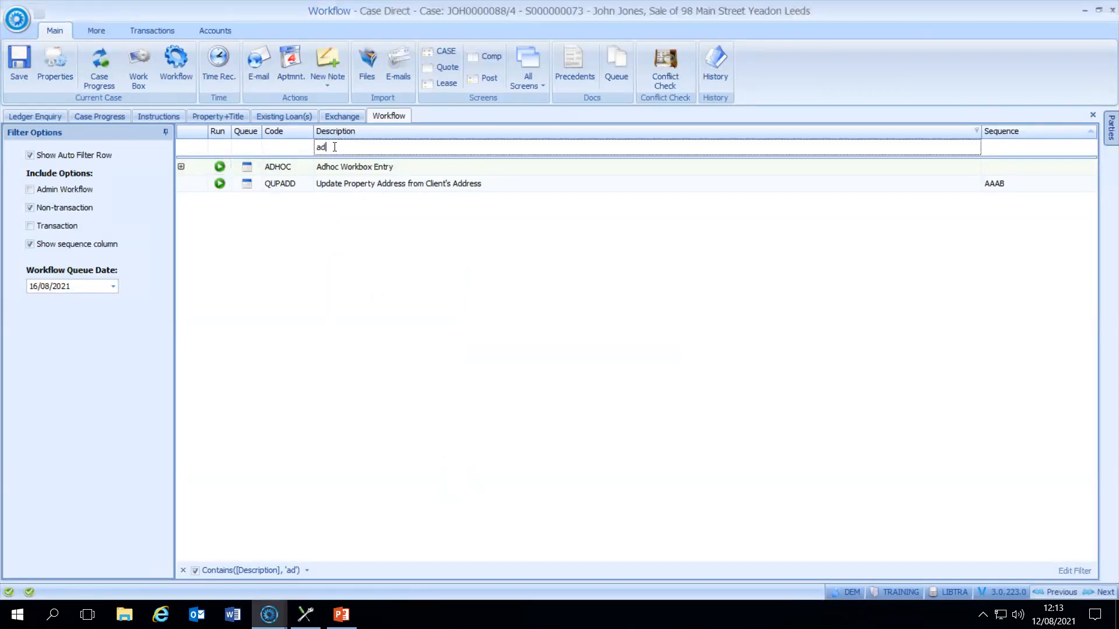
key(BackSpace)
key(BackSpace)
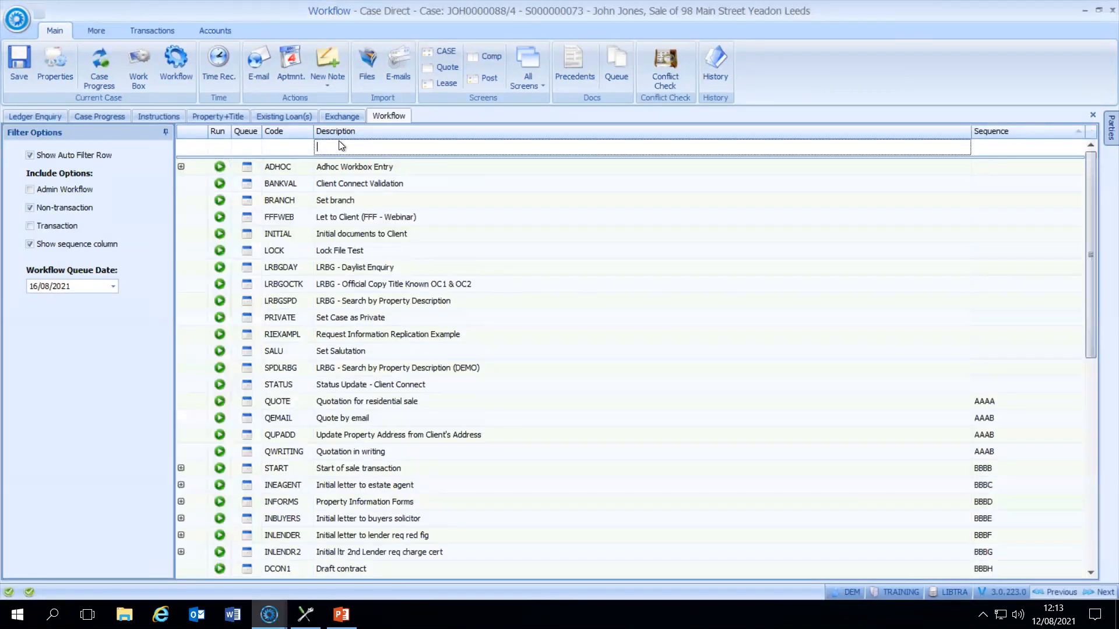
text(initial)
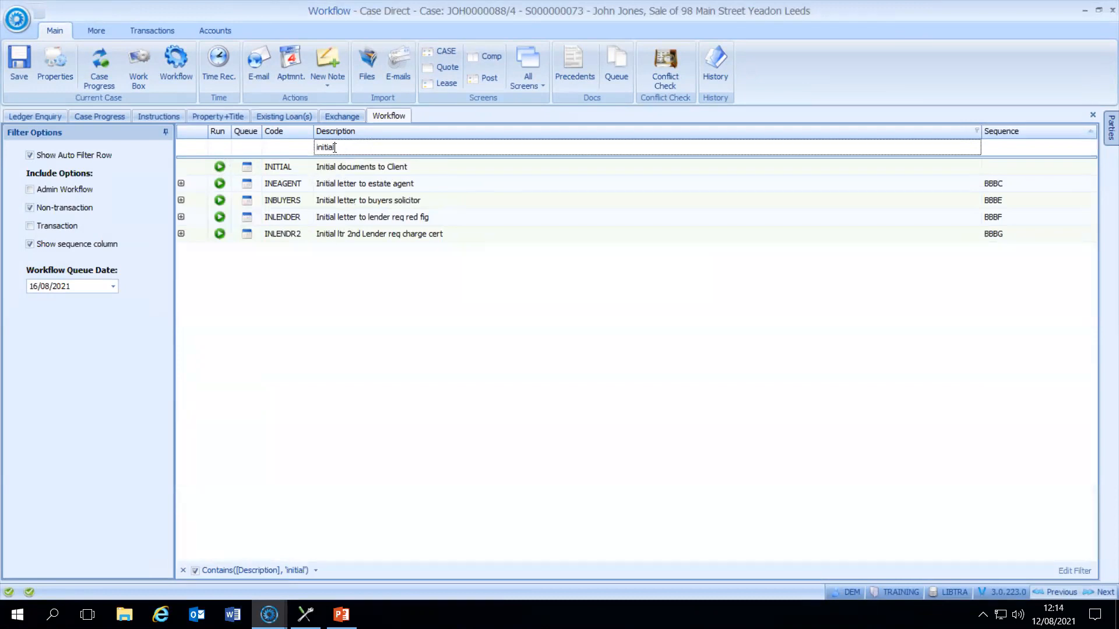
click(219, 200)
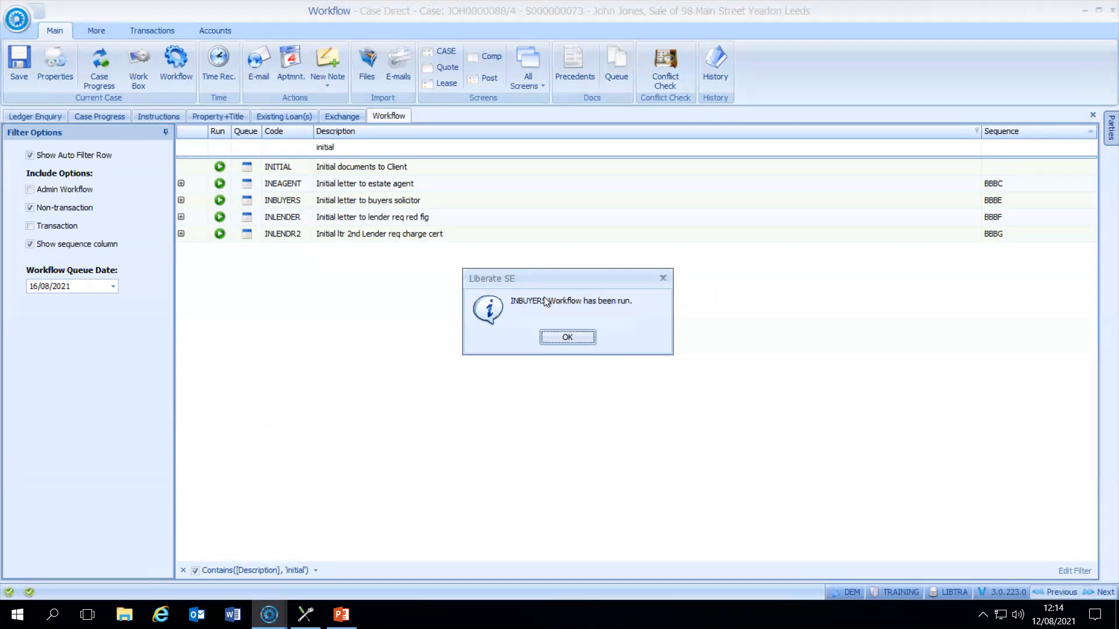
click(563, 338)
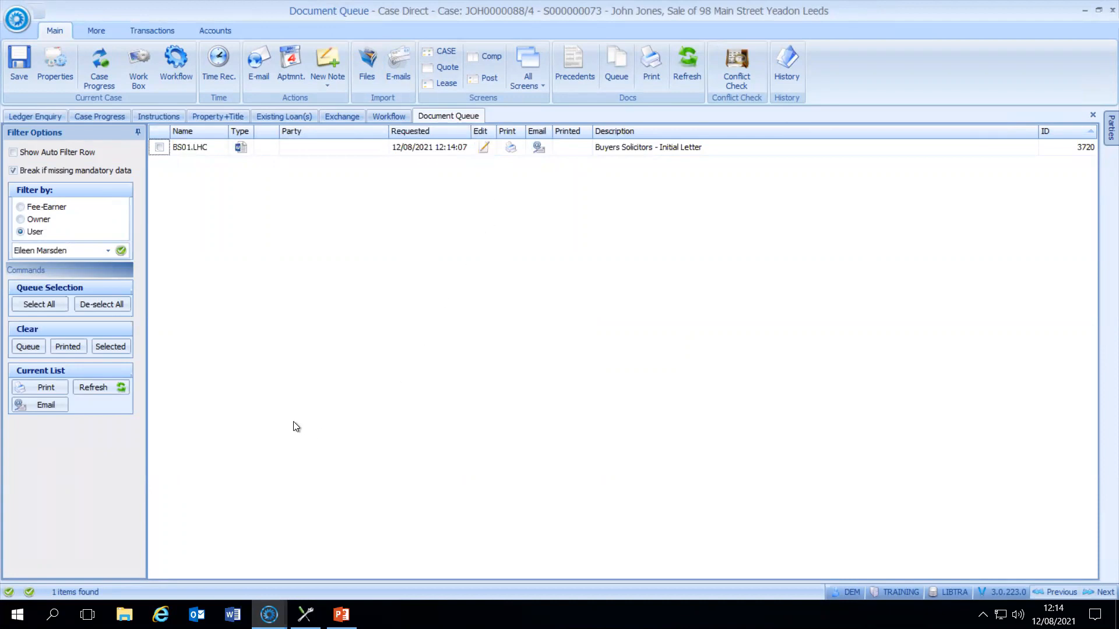
Clear the whole document queue, including unprinted items, and return to the workflow list
click(19, 348)
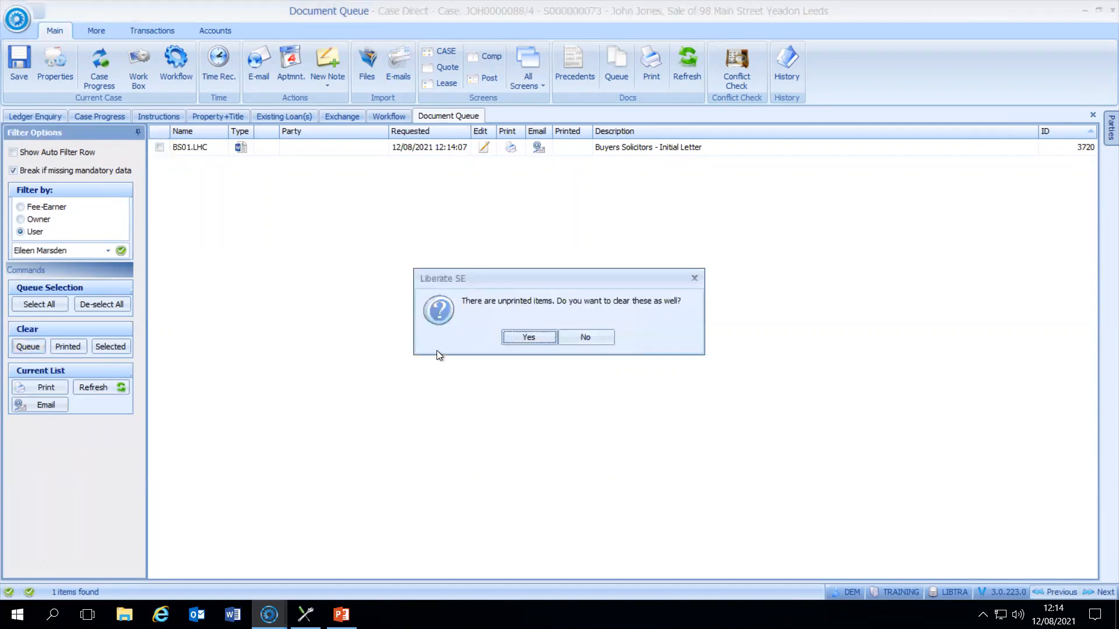
click(527, 338)
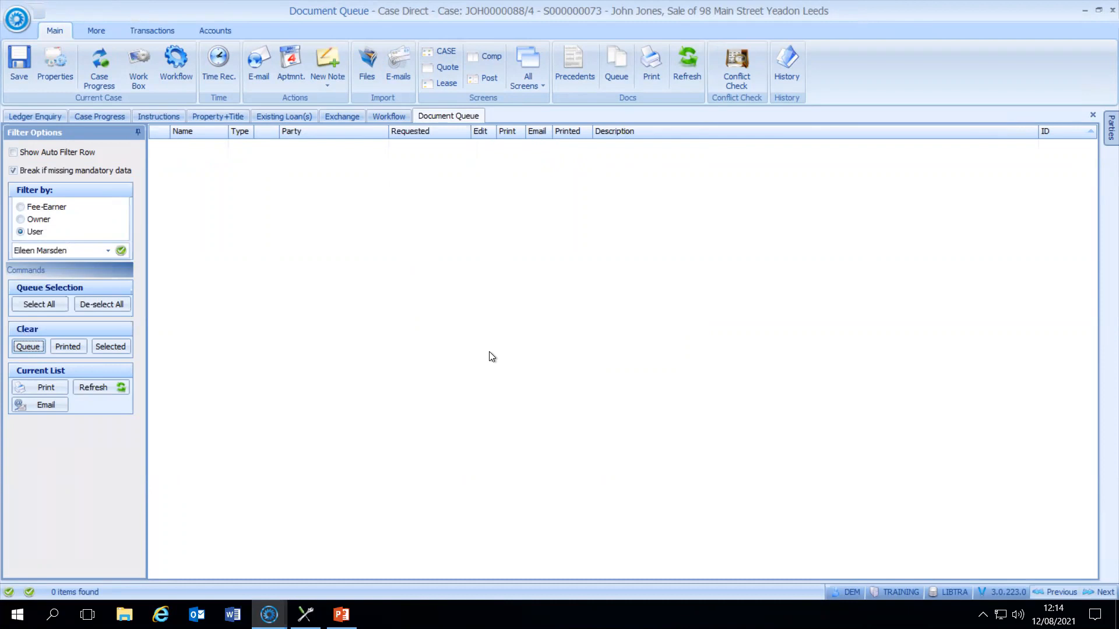
click(174, 57)
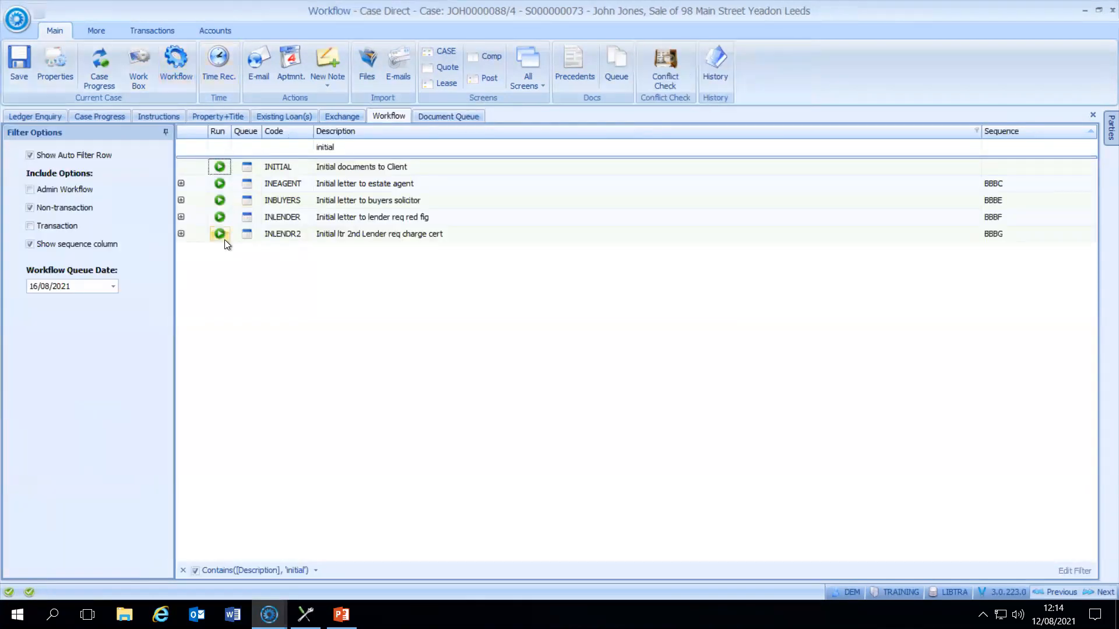
Clear the "initial" filter from the workflow descriptions
click(339, 148)
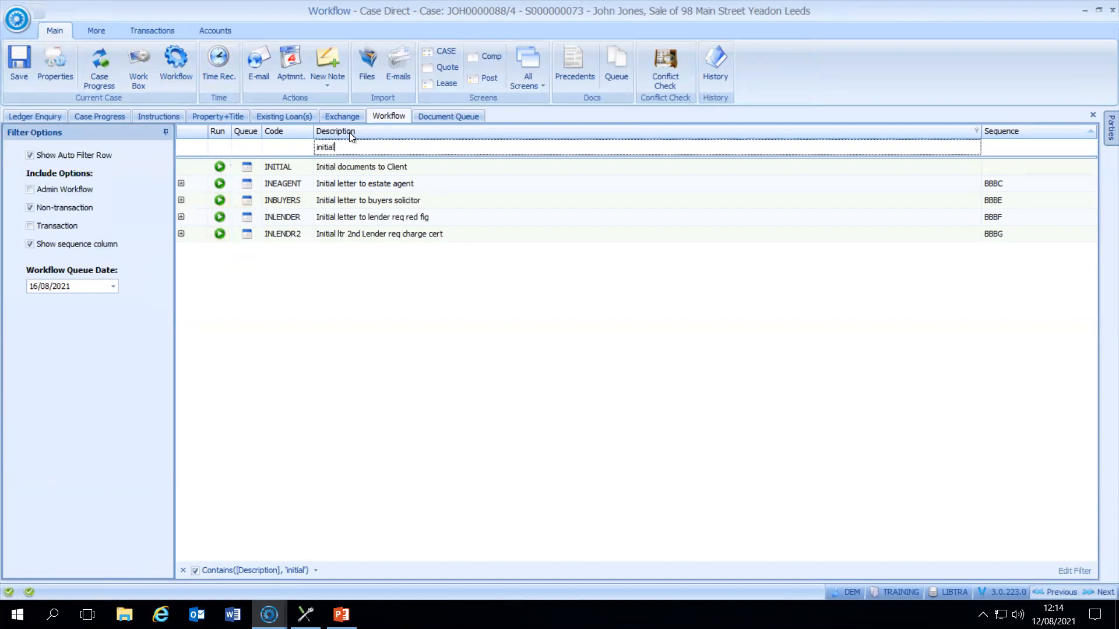
key(BackSpace)
key(BackSpace)
key(BackSpace)
key(BackSpace)
key(BackSpace)
key(BackSpace)
key(BackSpace)
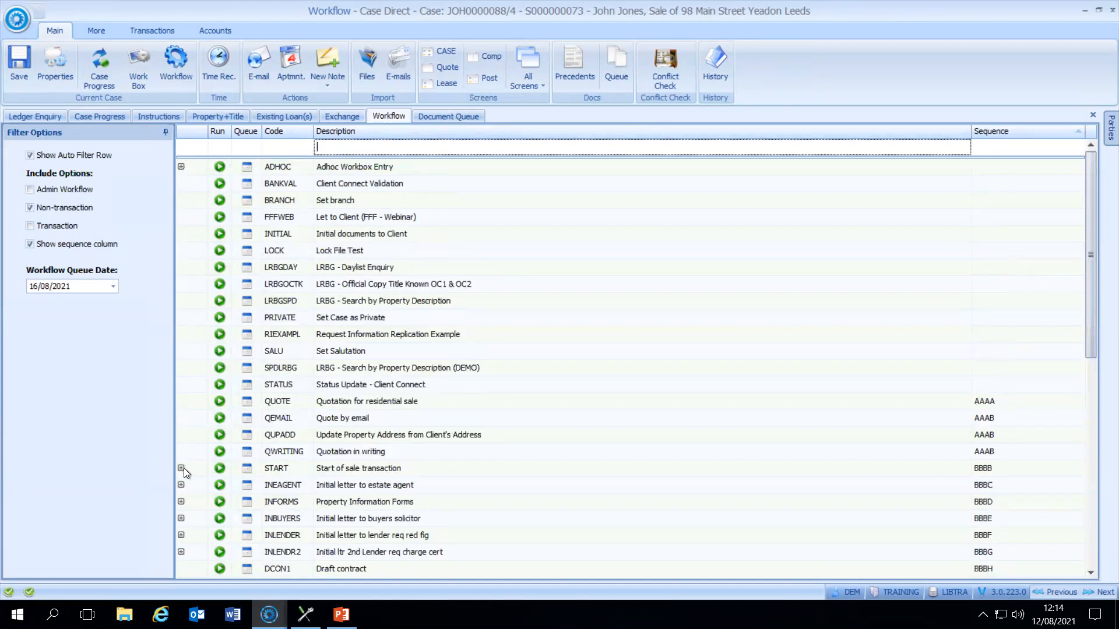
Expand the Adhoc Workbox Entry workflow, examine its history through to the latest entries, and collapse it
click(181, 167)
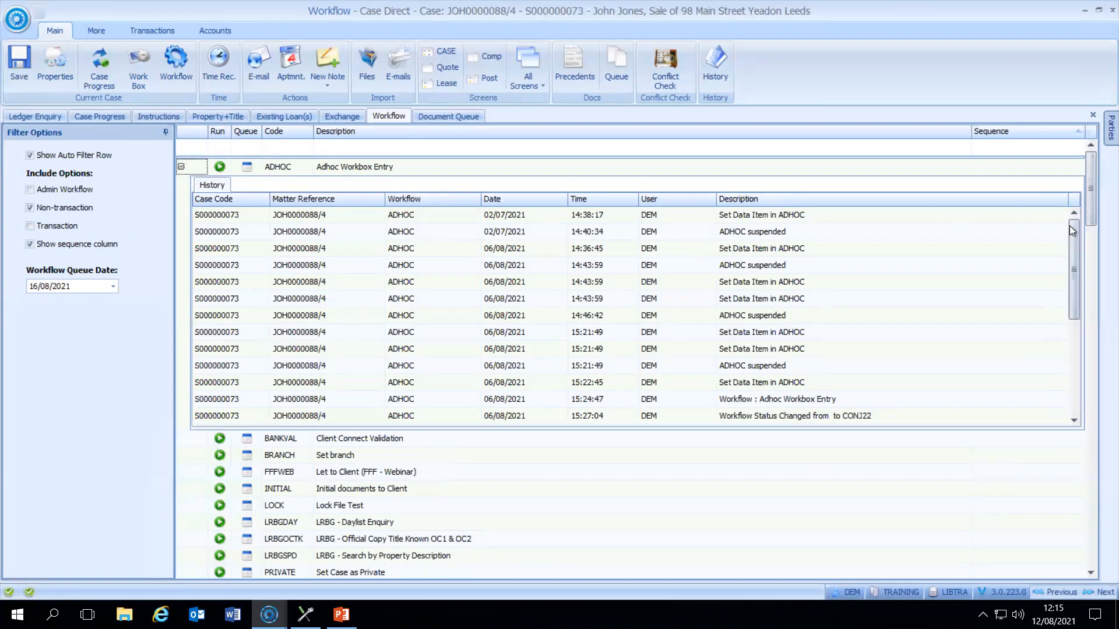
drag(1076, 232, 1086, 347)
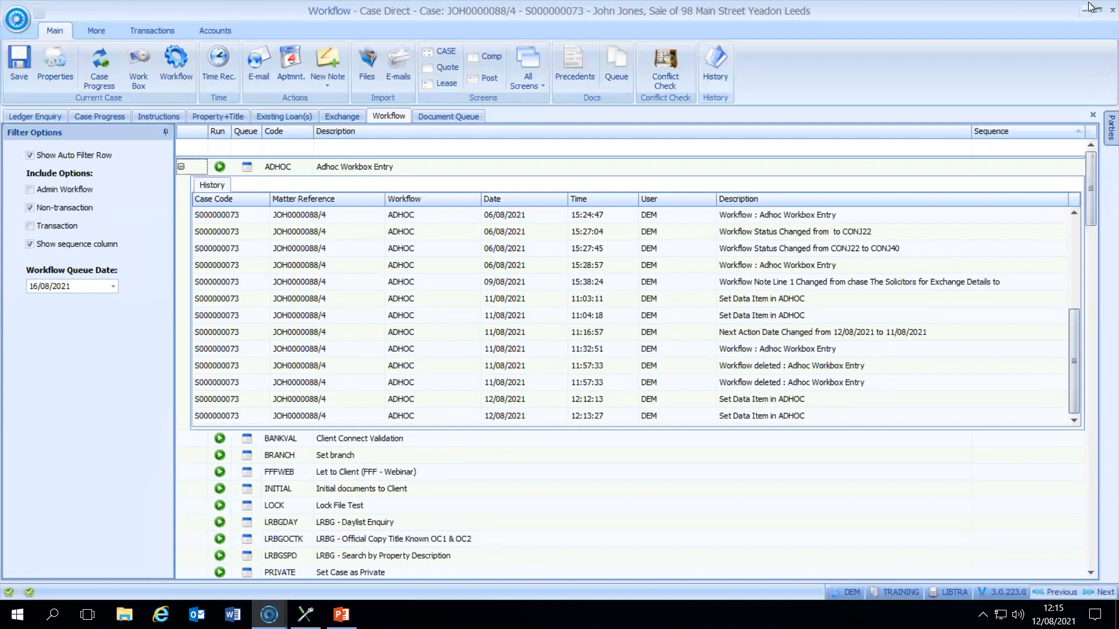
click(180, 166)
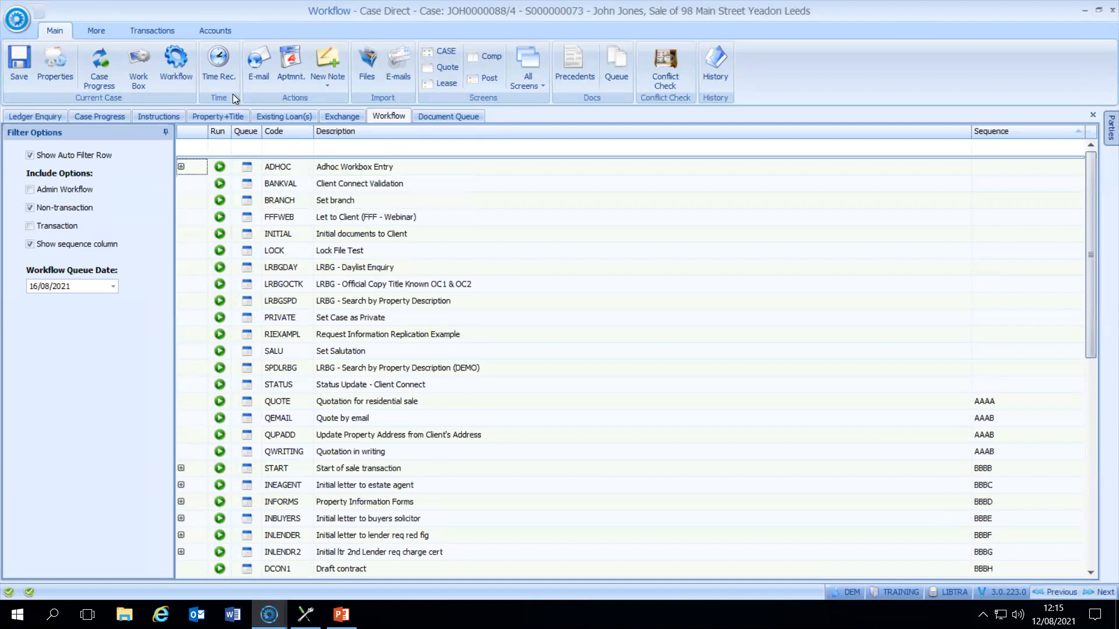
Open the case's workbox and refresh its list with future entries included
click(136, 60)
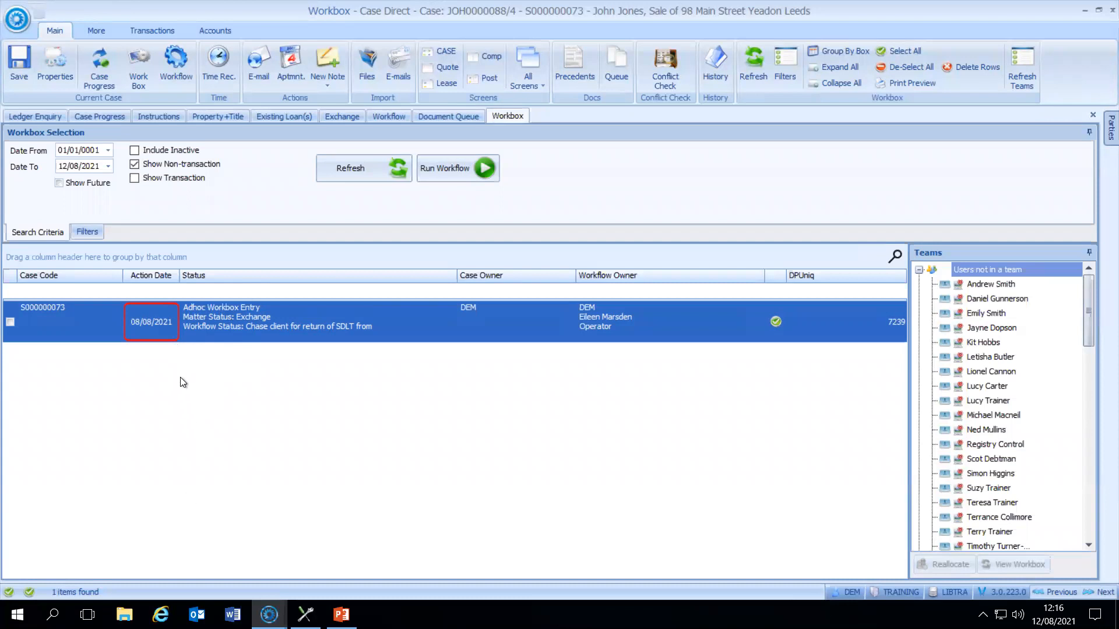
click(351, 163)
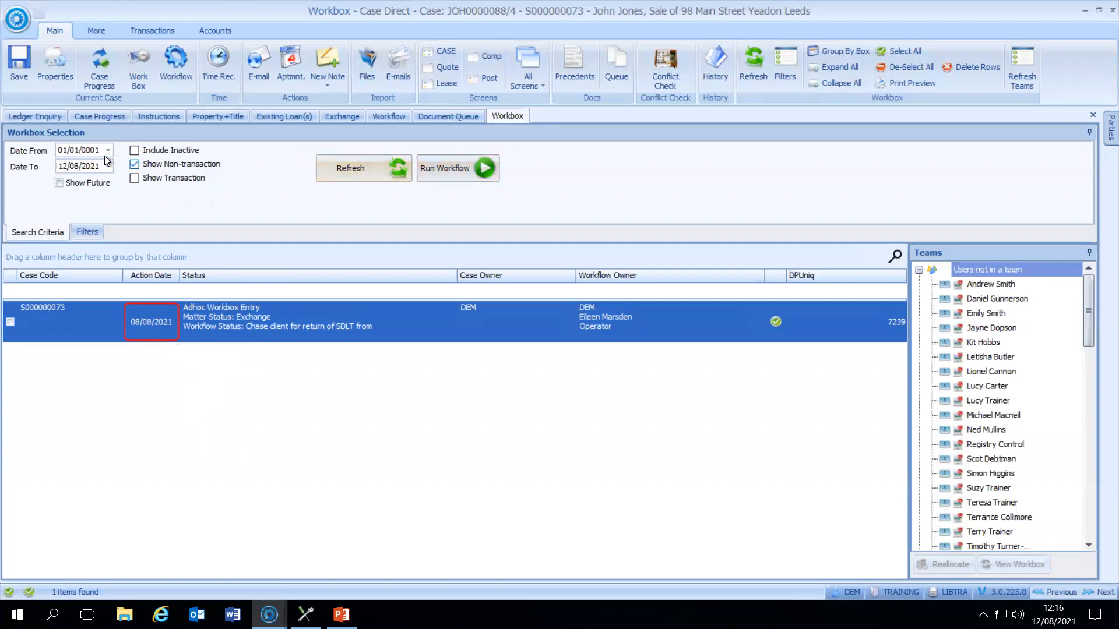
click(347, 167)
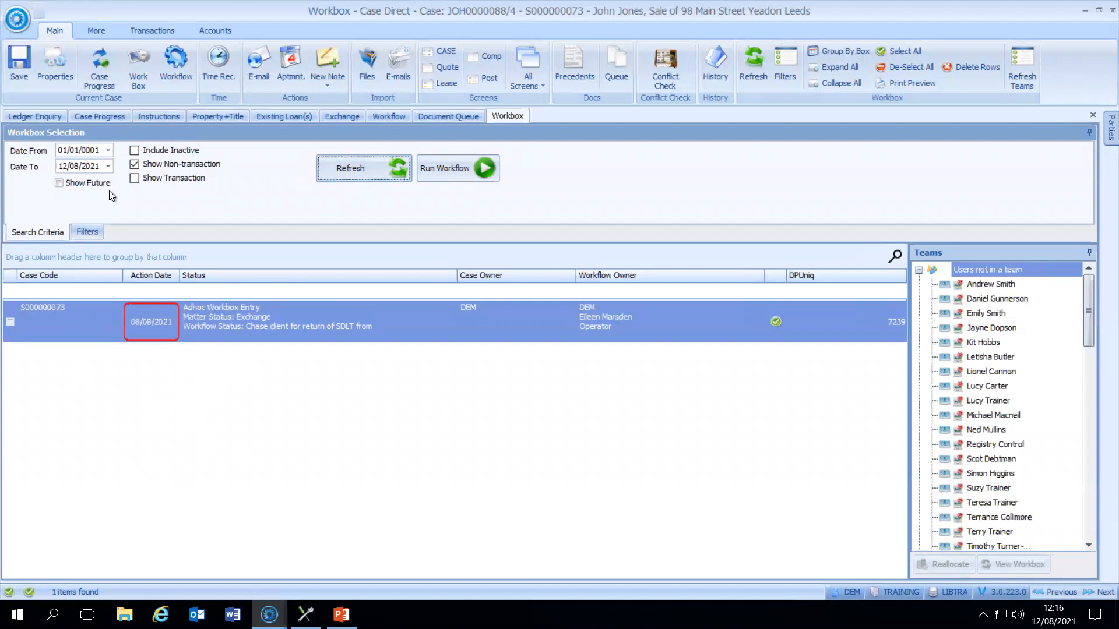
click(59, 183)
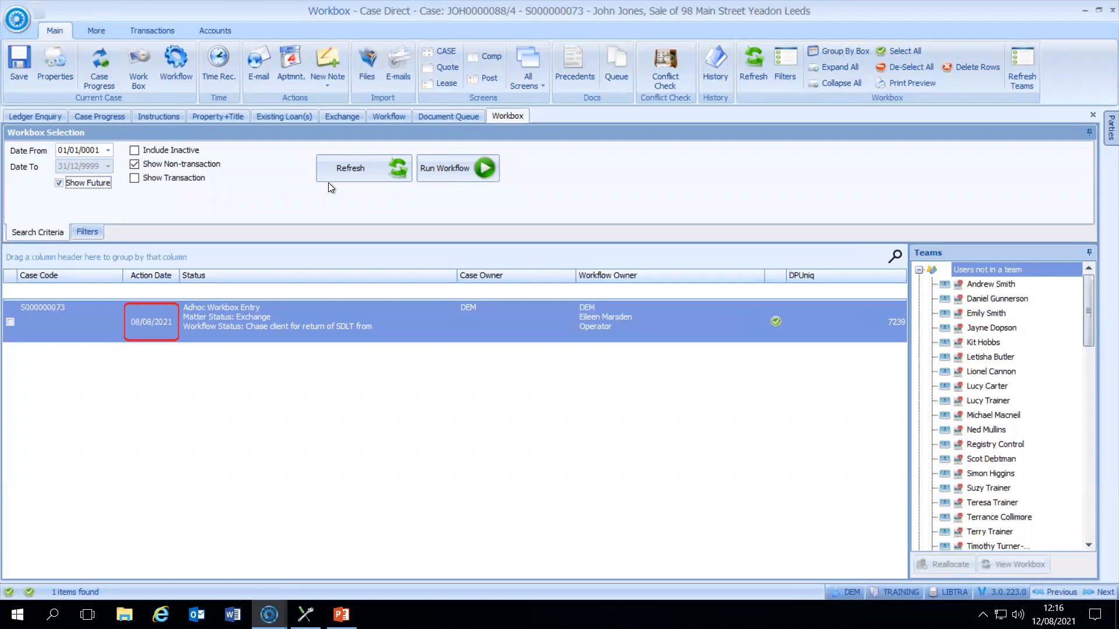
click(346, 166)
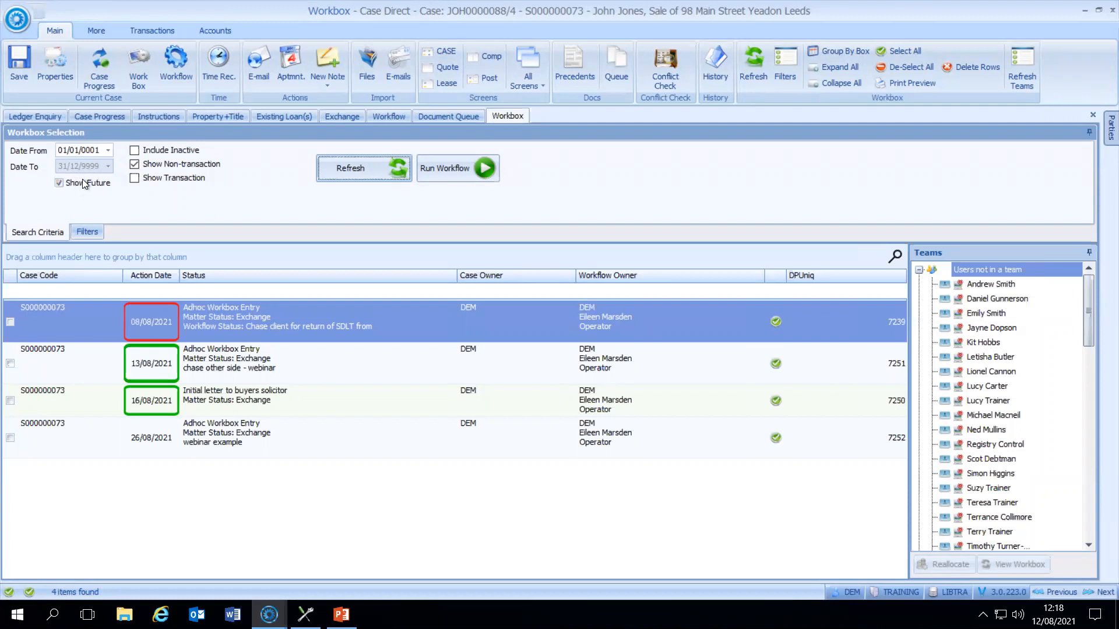
Exclude future entries from the workbox, refresh the list and view the Date To calendar
click(60, 183)
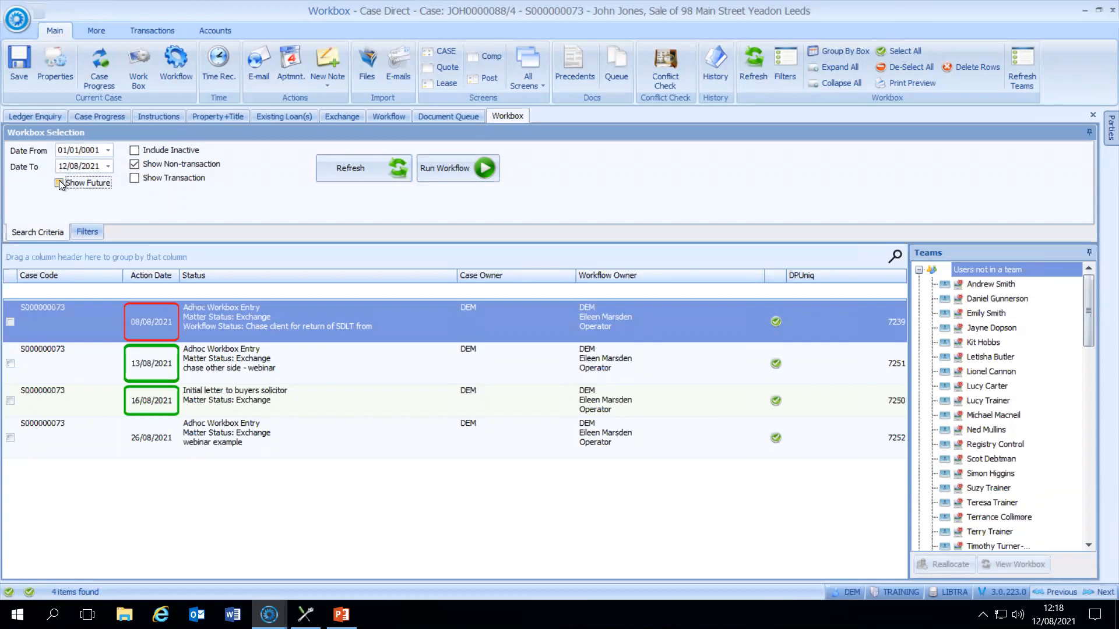
click(357, 165)
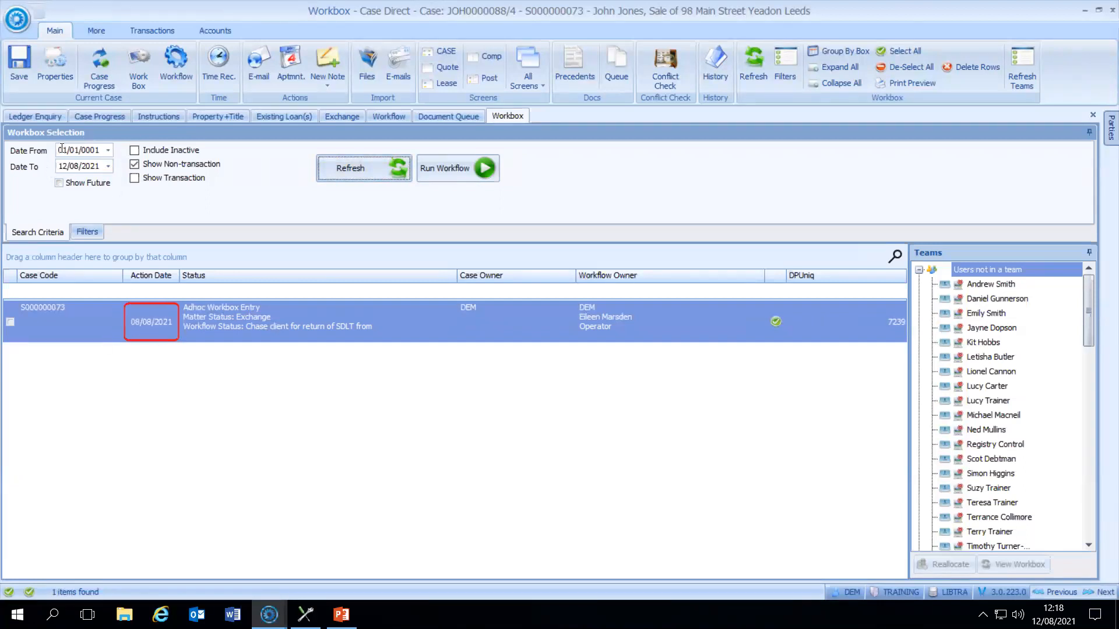
click(108, 166)
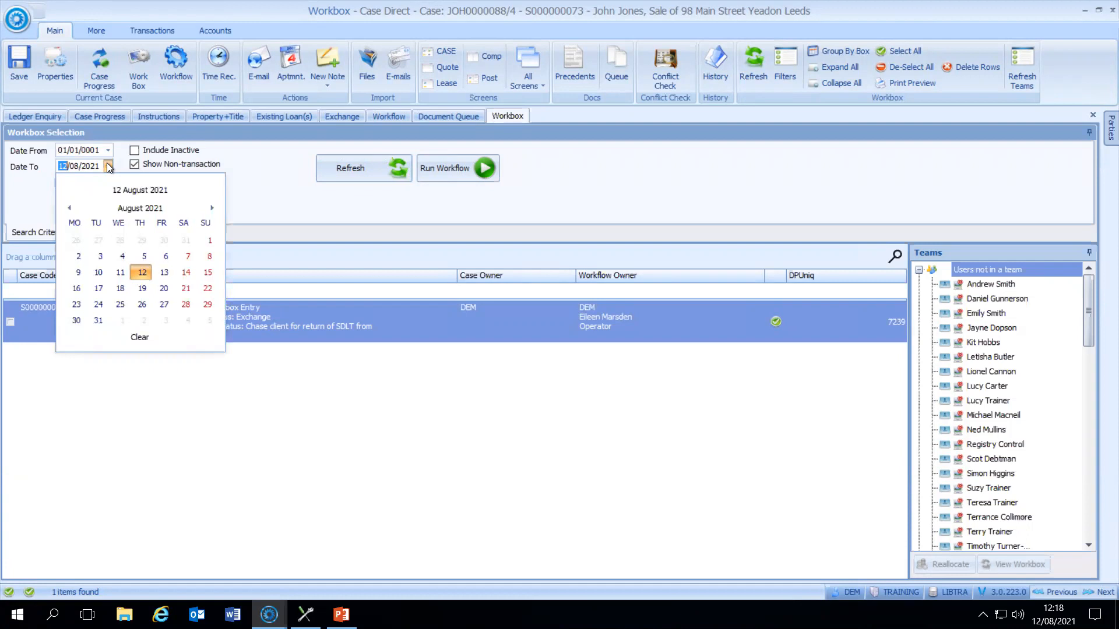
click(256, 191)
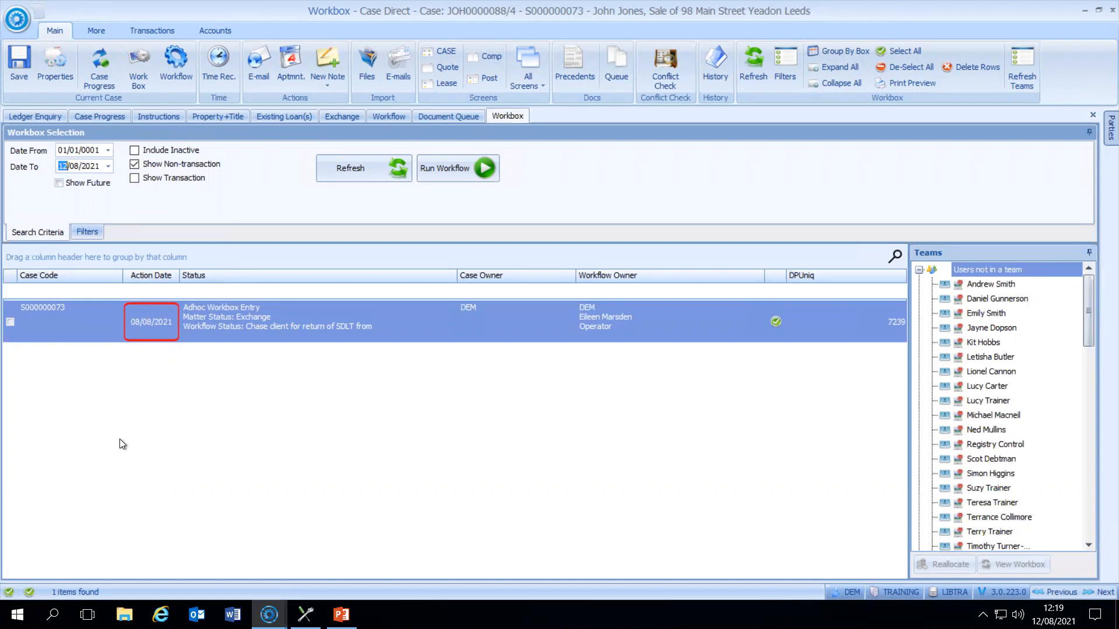
Include future entries in the workbox list again and refresh it
click(59, 183)
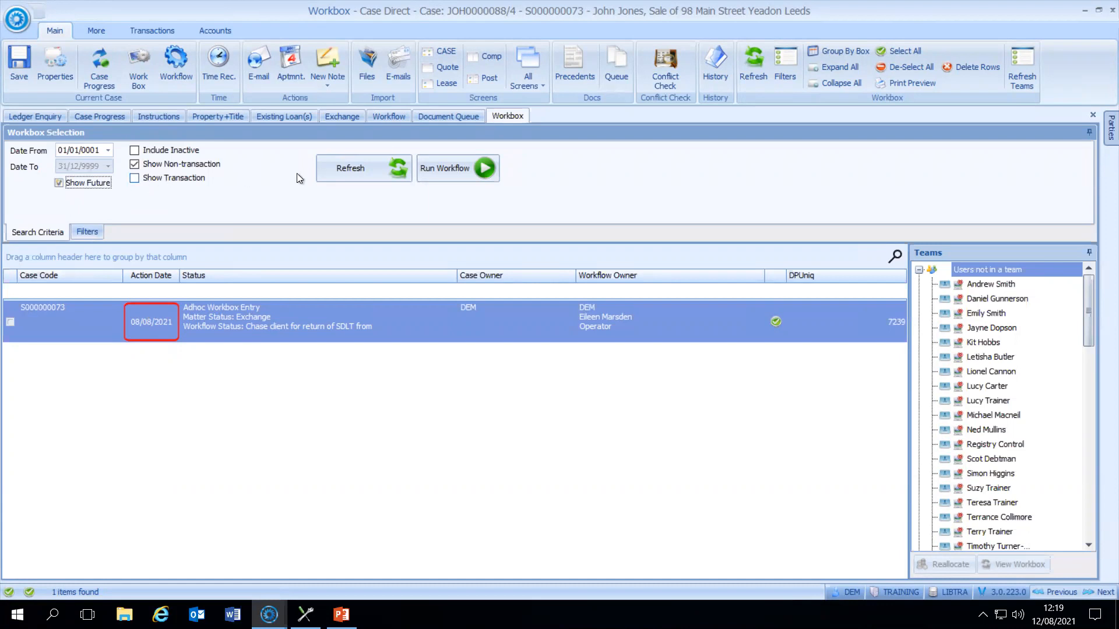
click(337, 169)
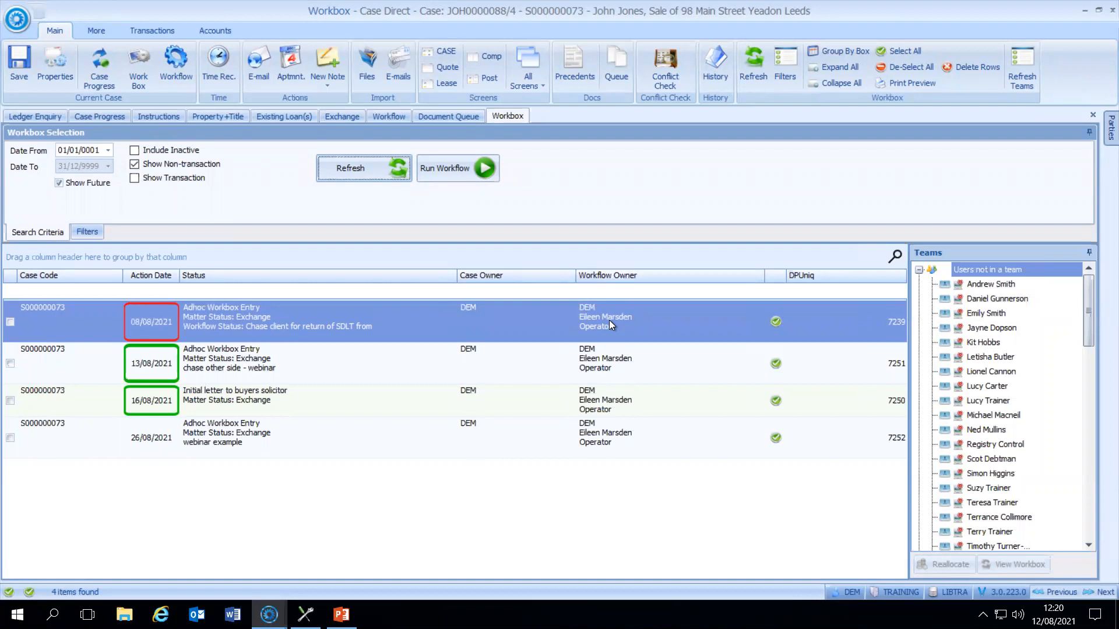
Select the workbox entry dated 08/08/2021, examine its workflow components, and close them
mouse_move(773, 321)
click(10, 324)
right_click(154, 324)
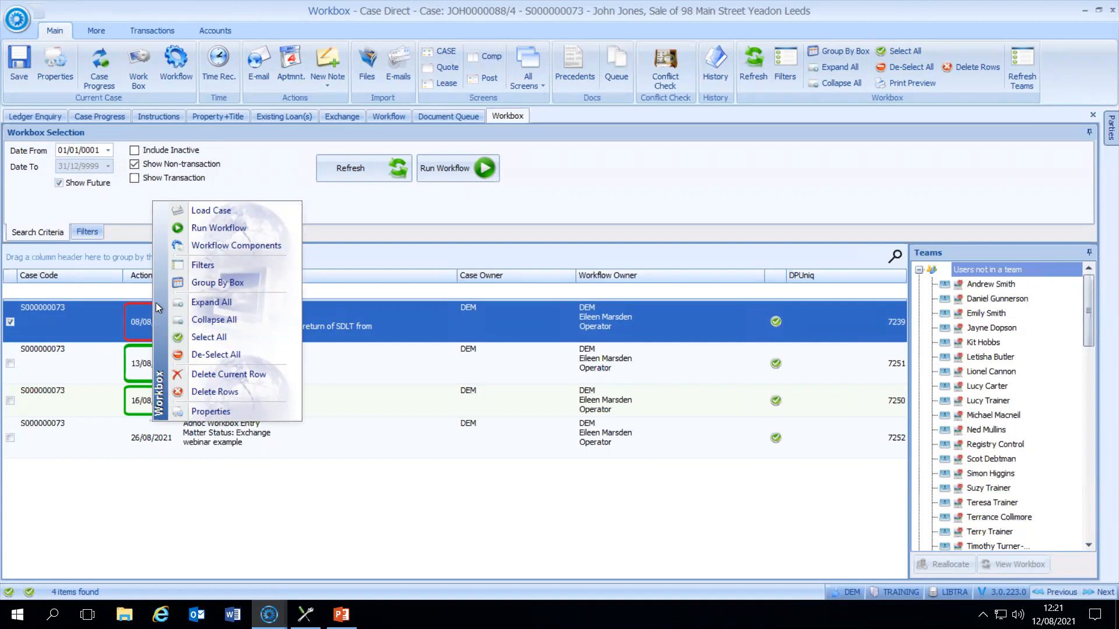
click(208, 244)
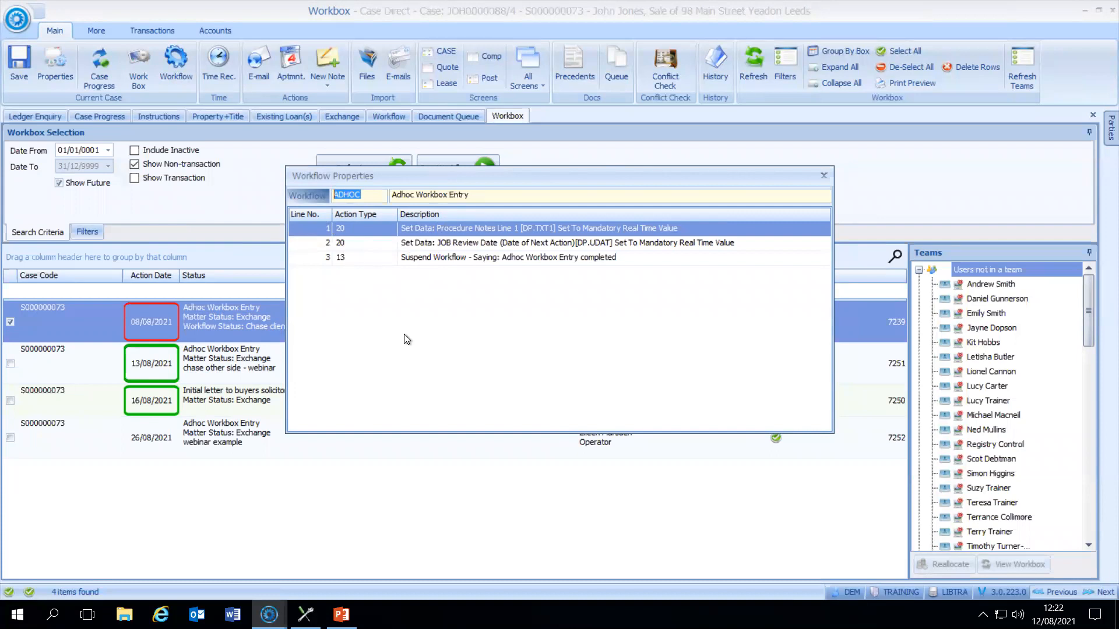
click(822, 177)
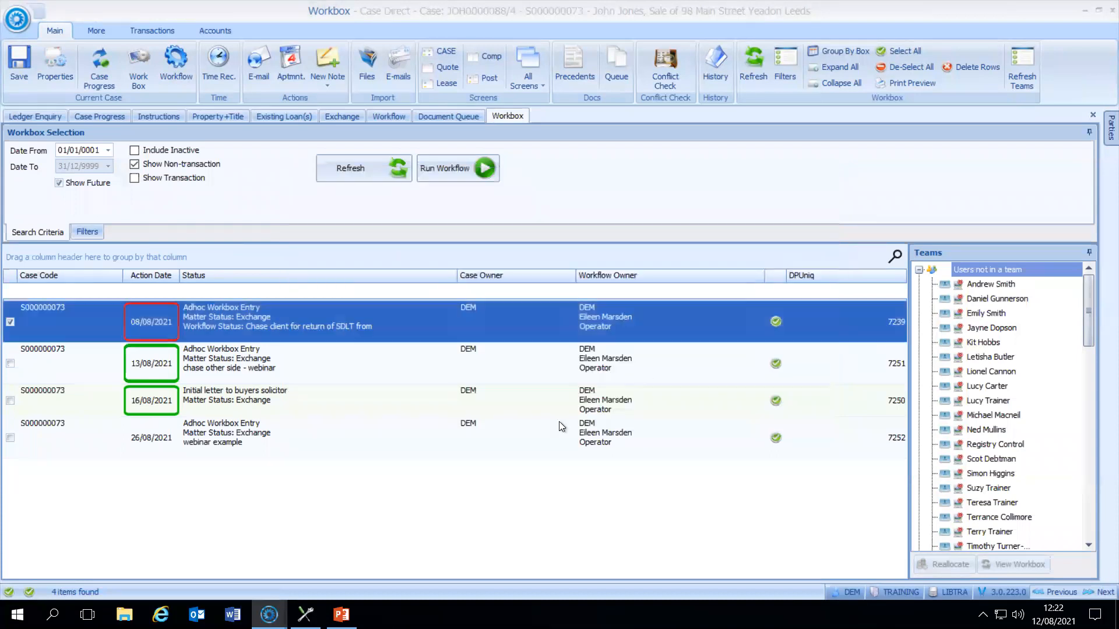
Open the Filter Editor for the workbox list, add a second Client condition and remove it again
right_click(213, 327)
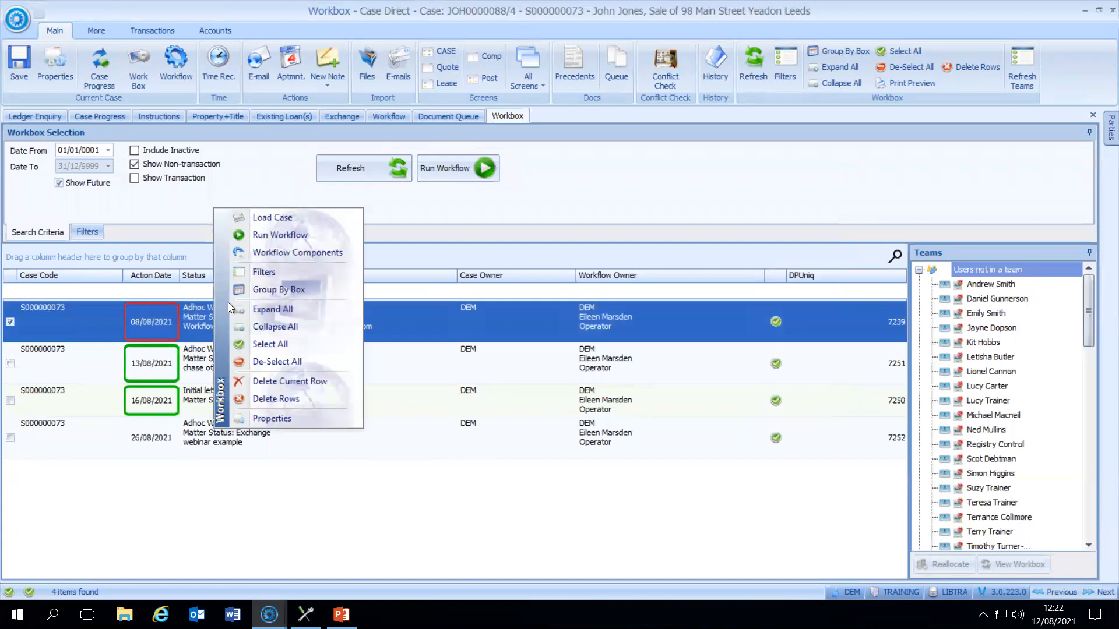
click(256, 272)
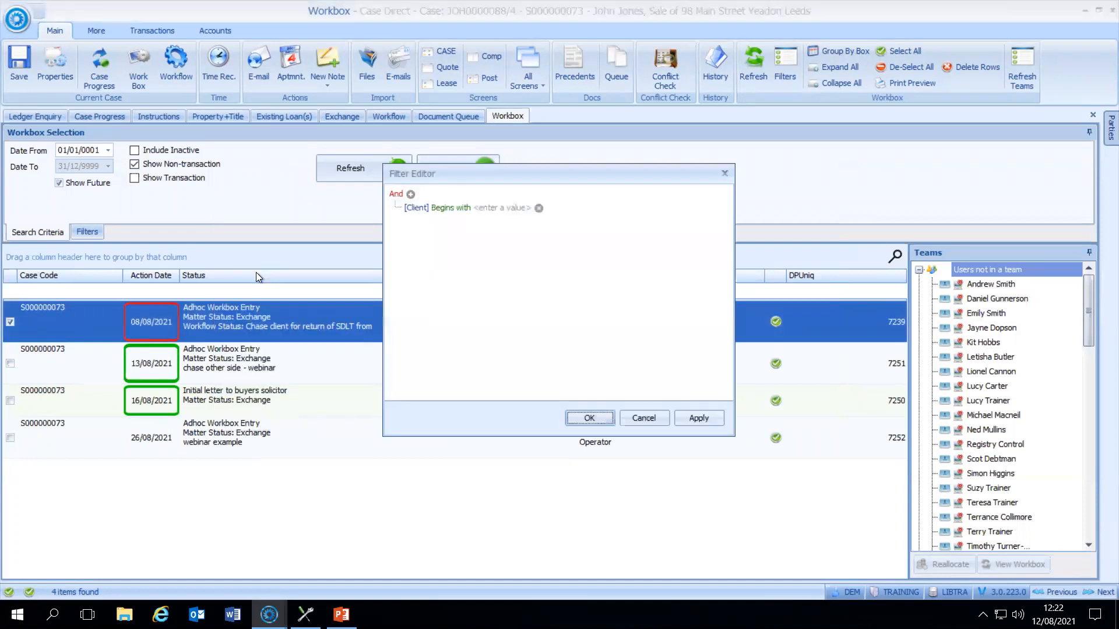
click(410, 195)
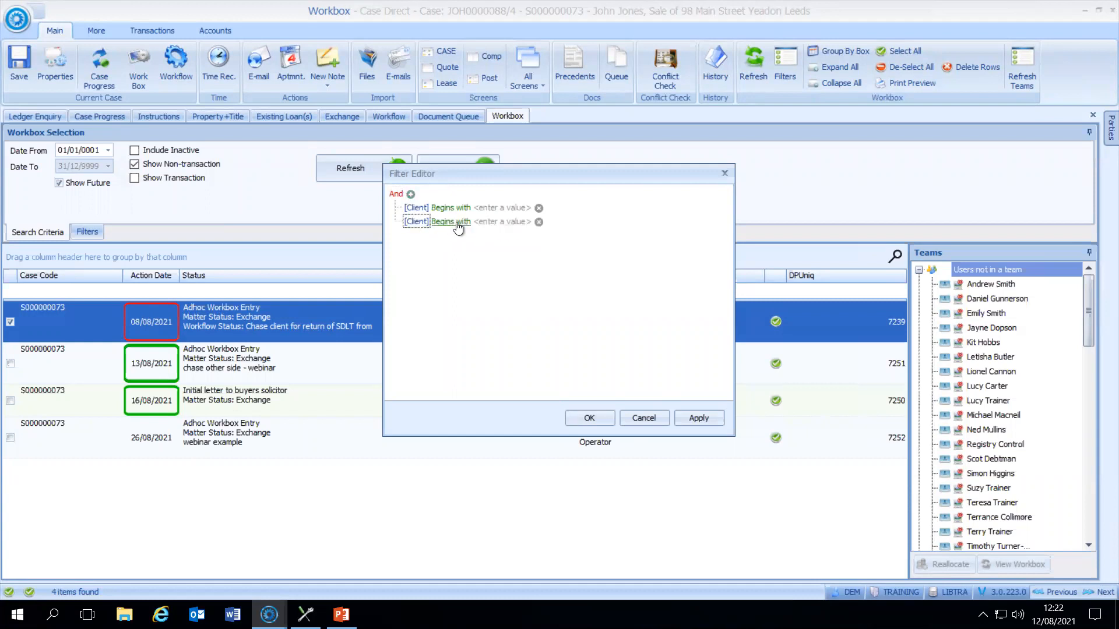
click(538, 222)
Set the workbox filter condition to Case Status Equals "matter"
click(417, 207)
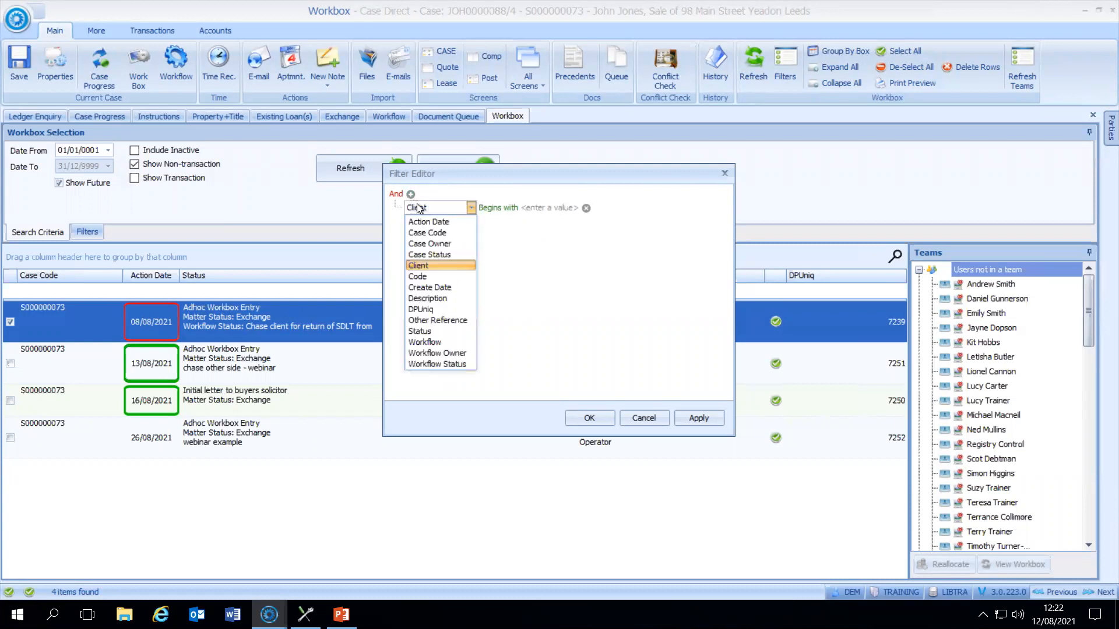
click(432, 257)
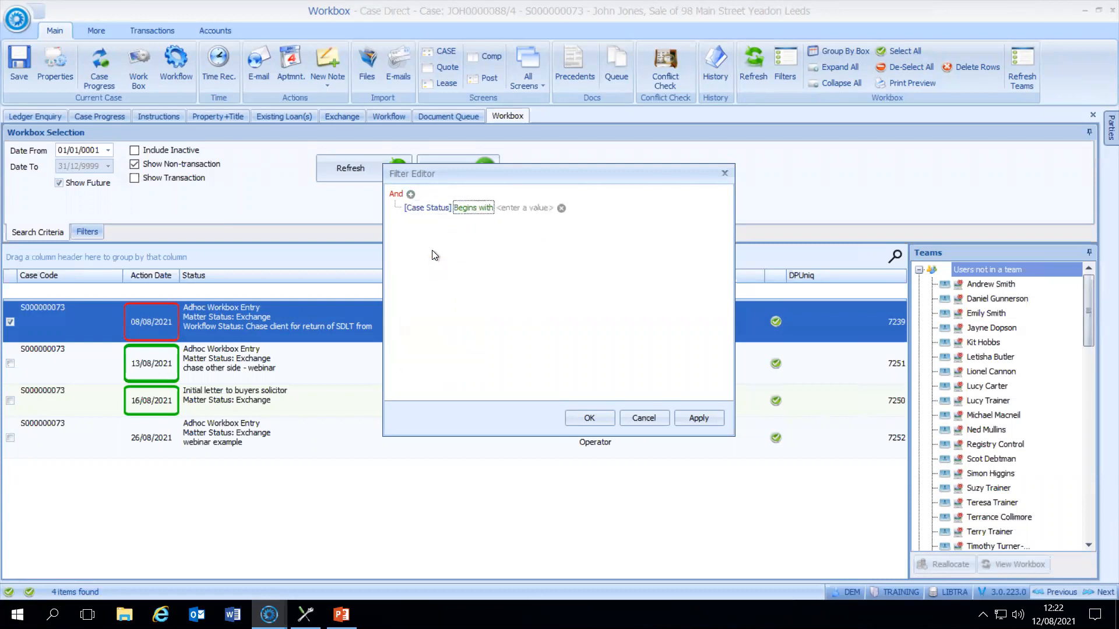
click(477, 208)
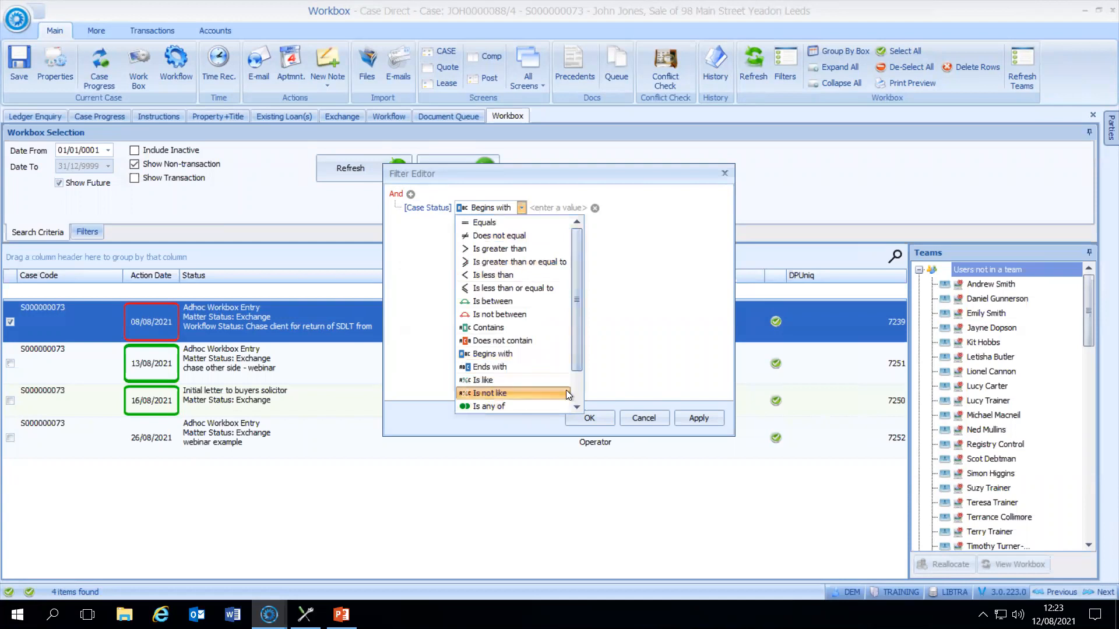
click(474, 222)
click(499, 208)
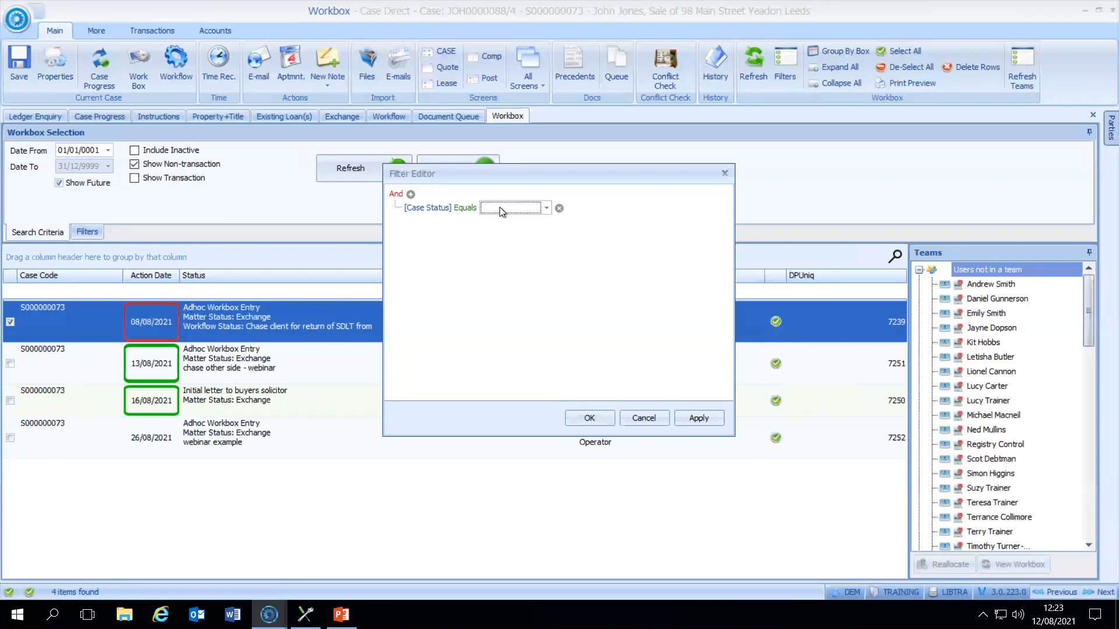
click(512, 208)
text(matter)
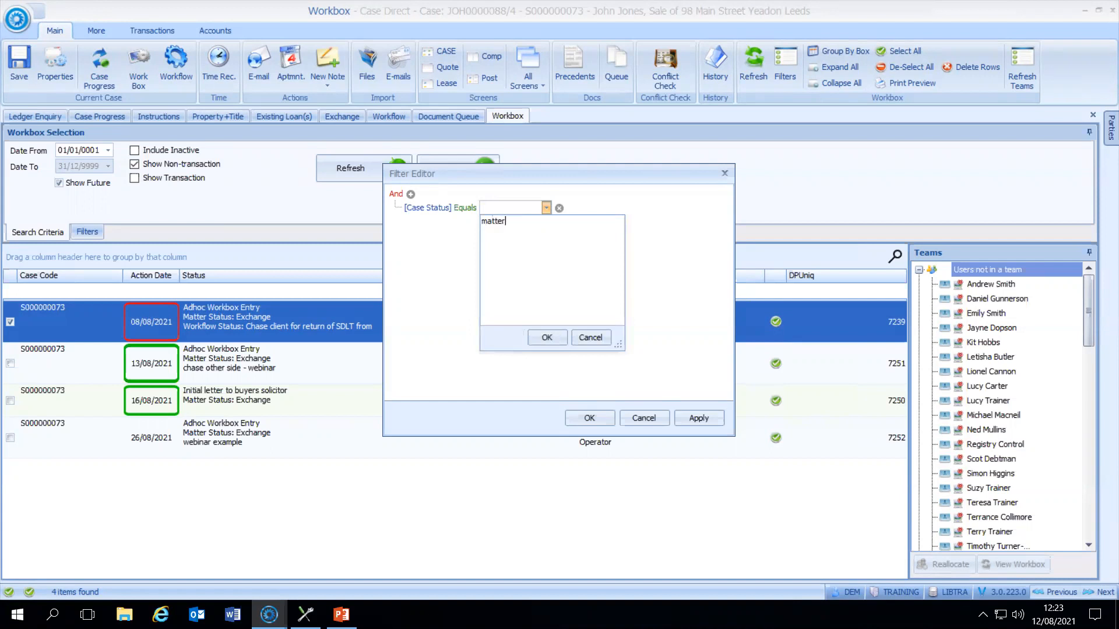
click(546, 337)
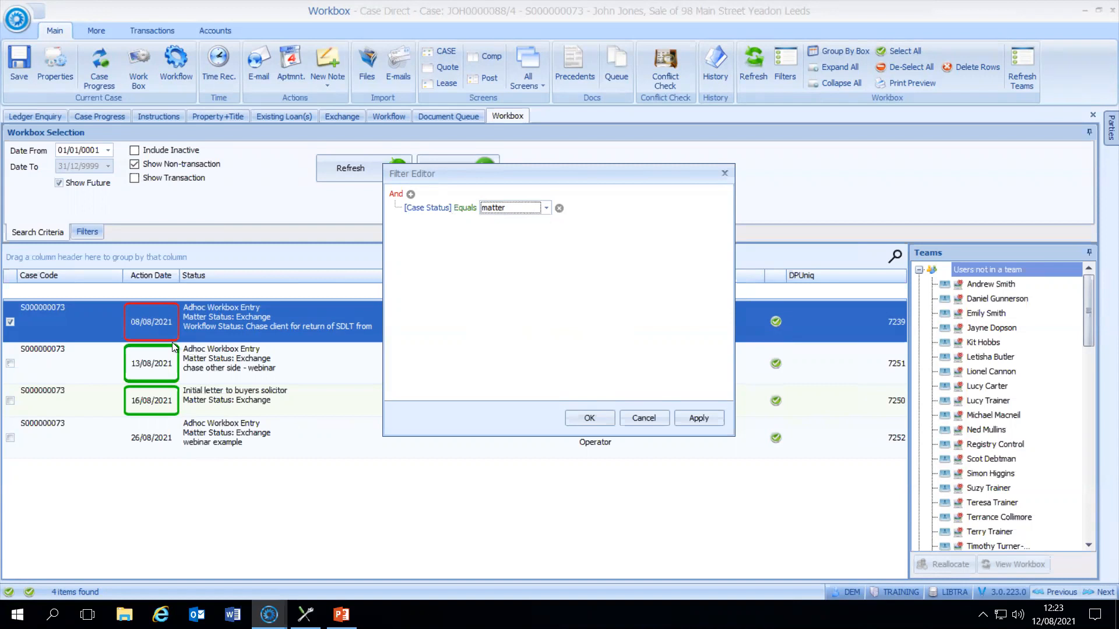
Remove the Case Status condition from the filter and confirm the filter with no conditions
click(508, 208)
click(508, 207)
click(508, 208)
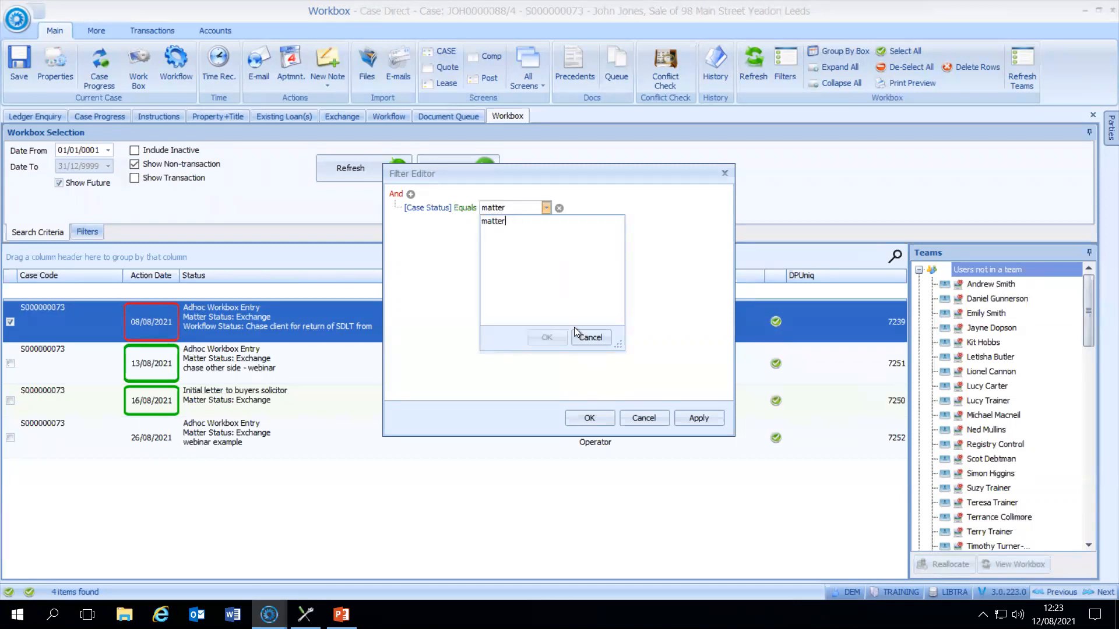
key(BackSpace)
key(BackSpace)
key(BackSpace)
key(BackSpace)
key(BackSpace)
key(BackSpace)
click(588, 341)
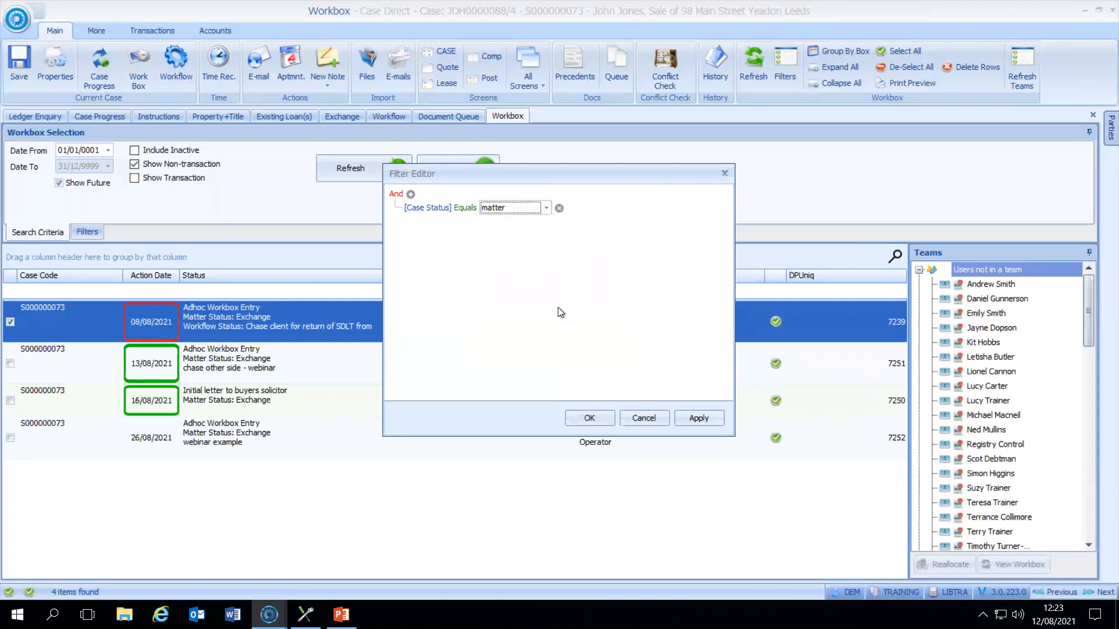
click(558, 208)
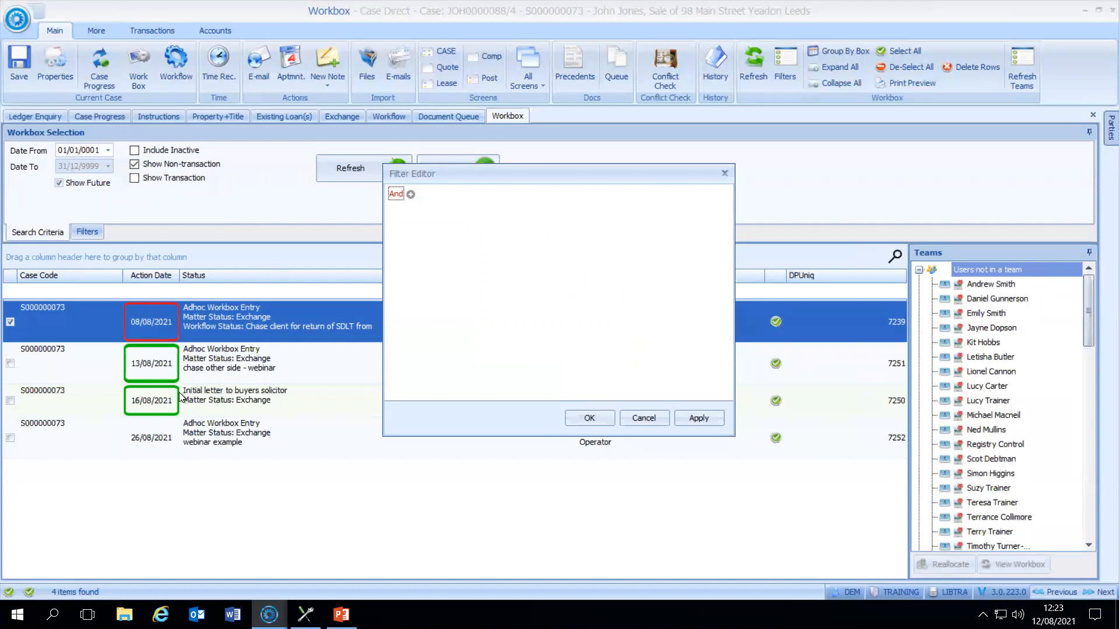
click(589, 419)
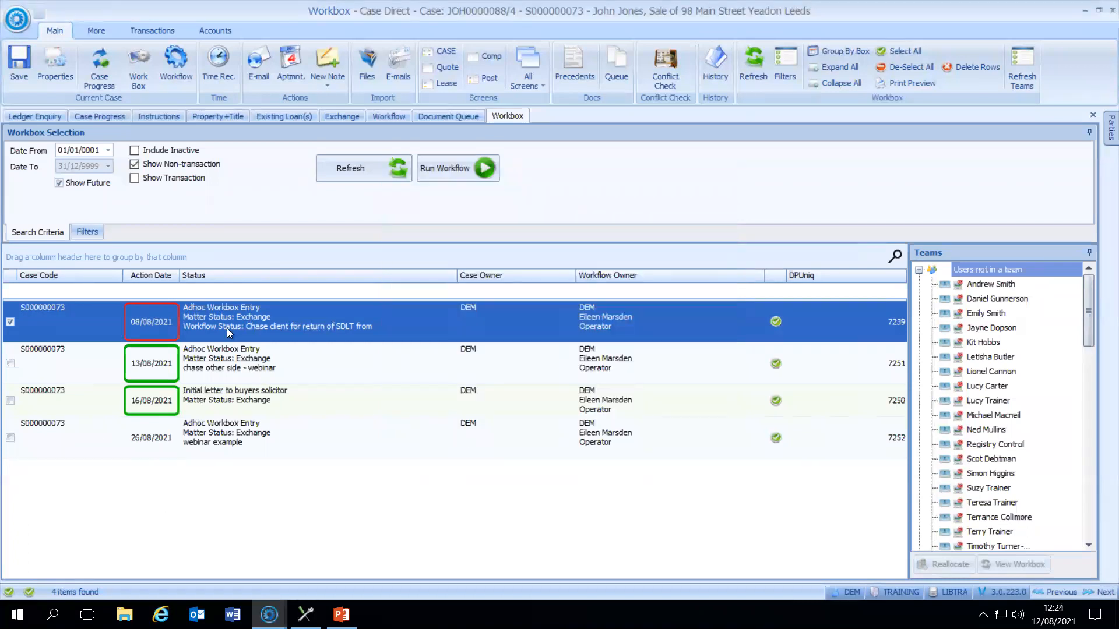
View the workbox's filter options and close the Filter Editor without changing anything
click(86, 232)
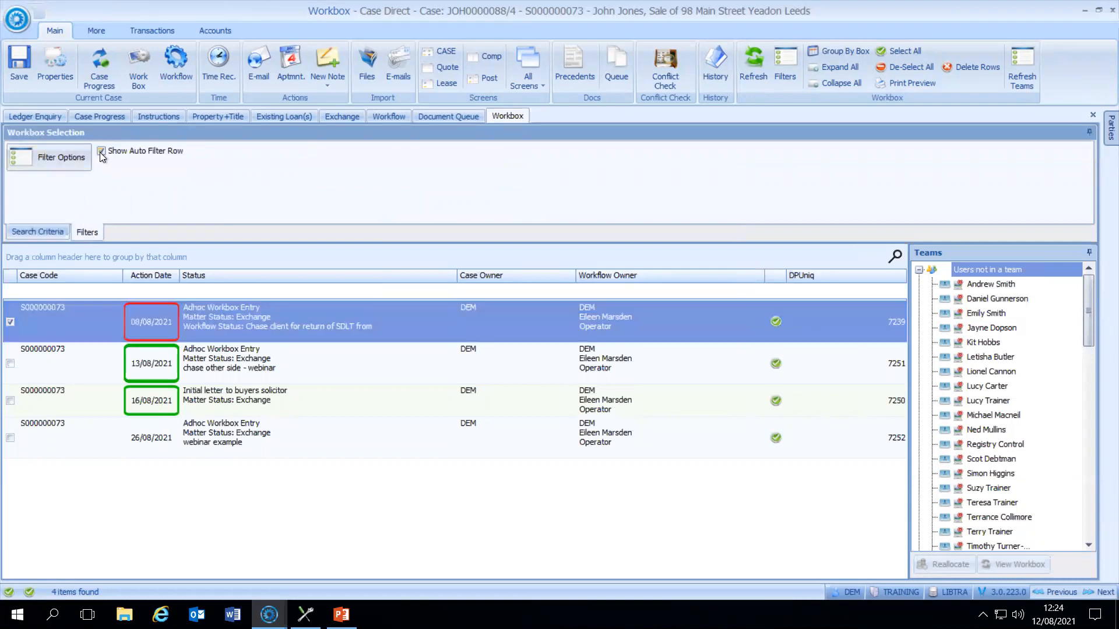
click(19, 155)
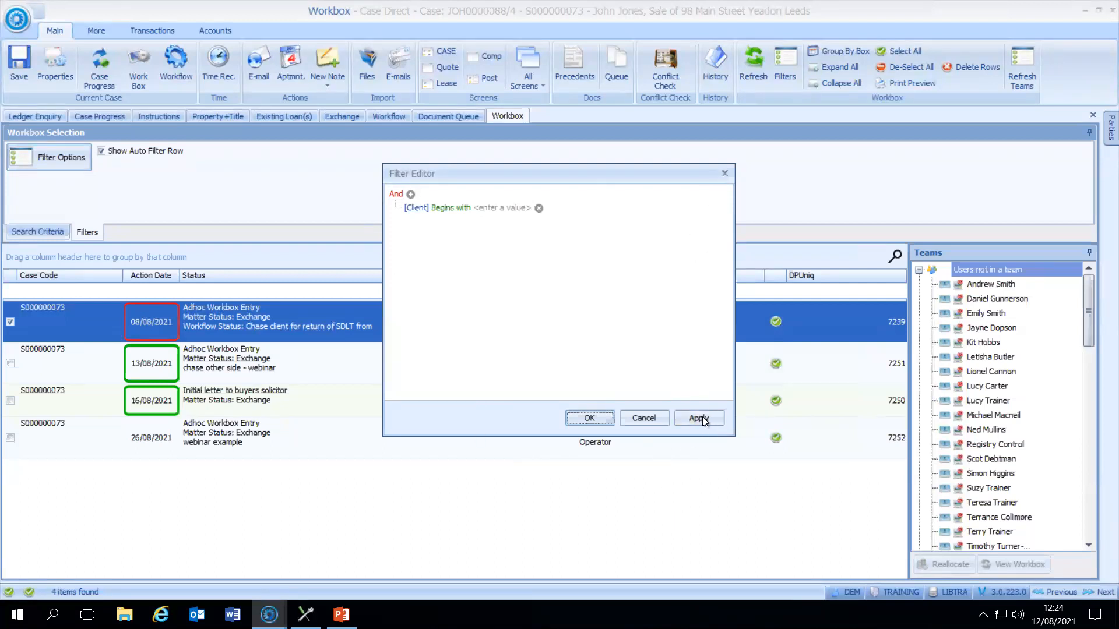
click(725, 173)
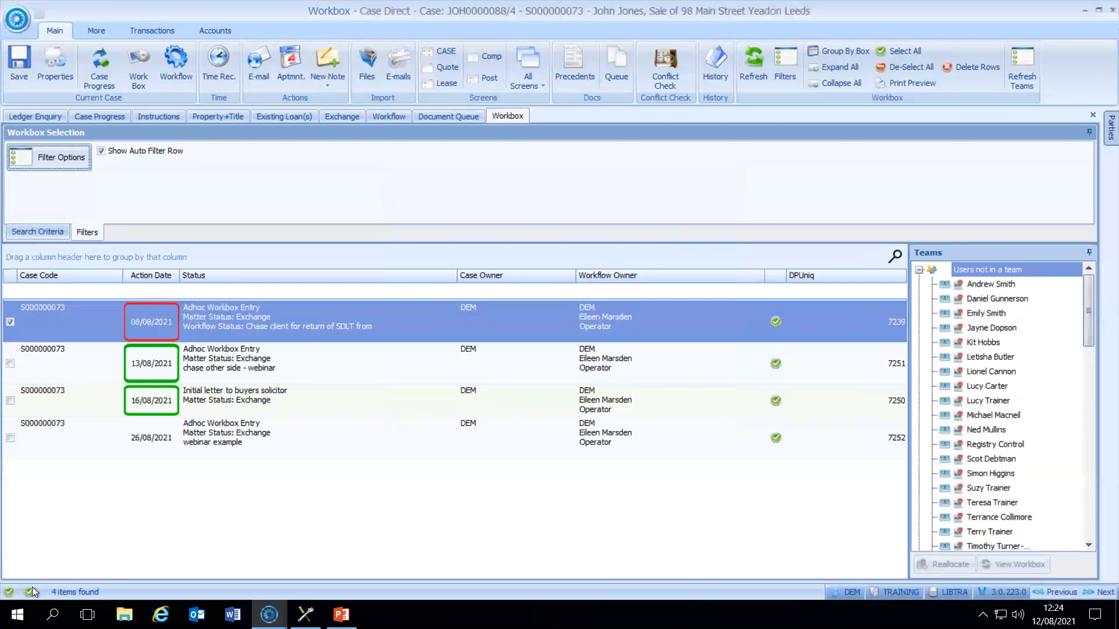
Enable the Group By Box and group the workbox entries by Action Date
right_click(185, 322)
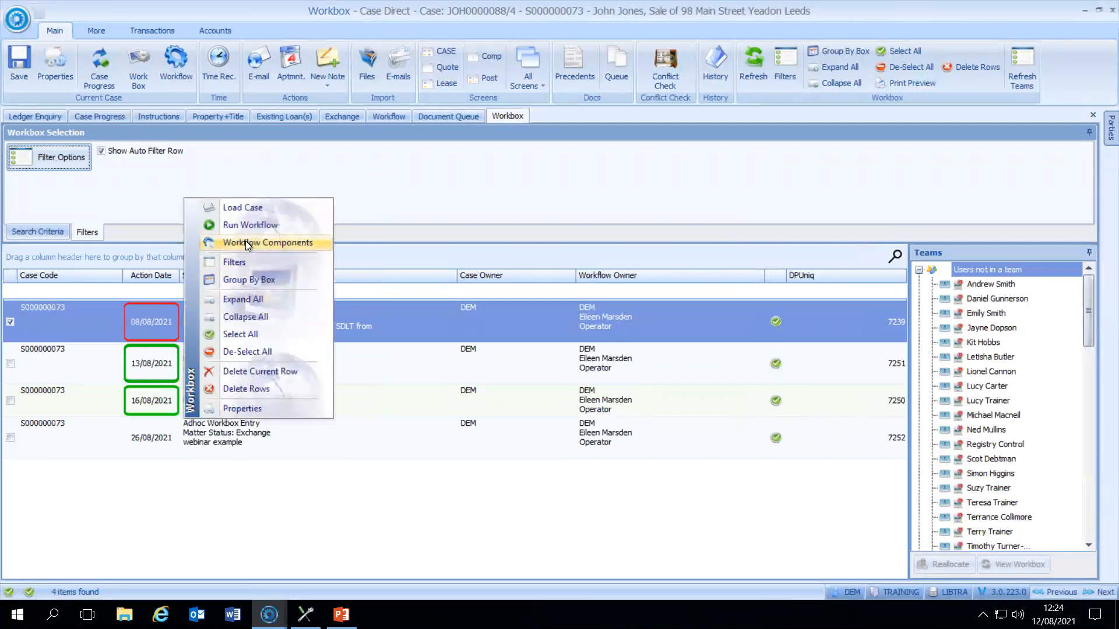
click(229, 280)
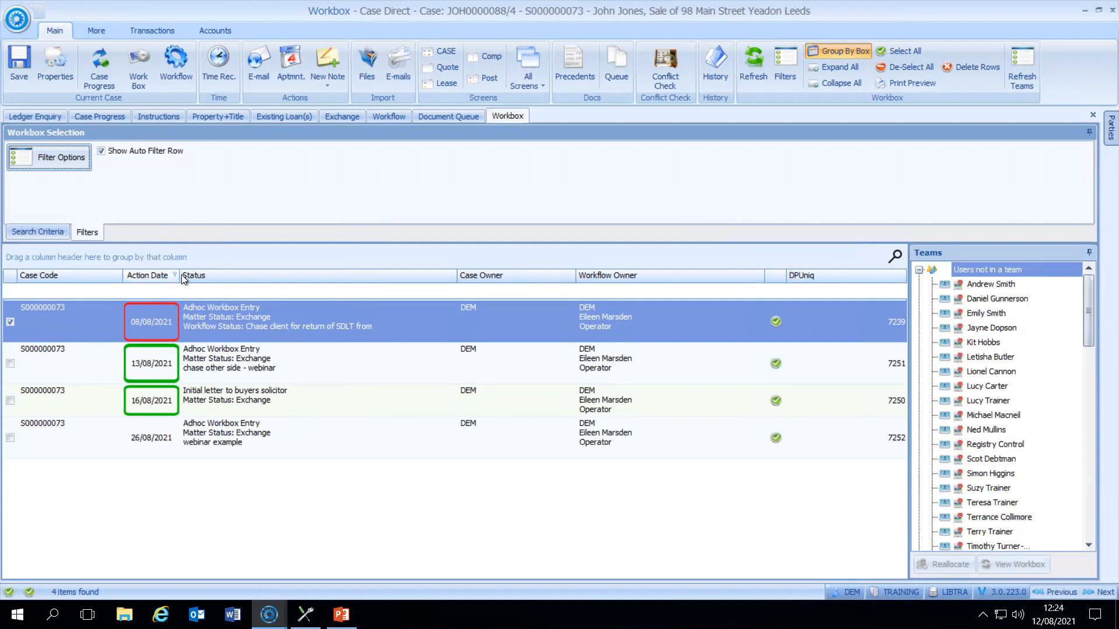
drag(159, 275, 160, 257)
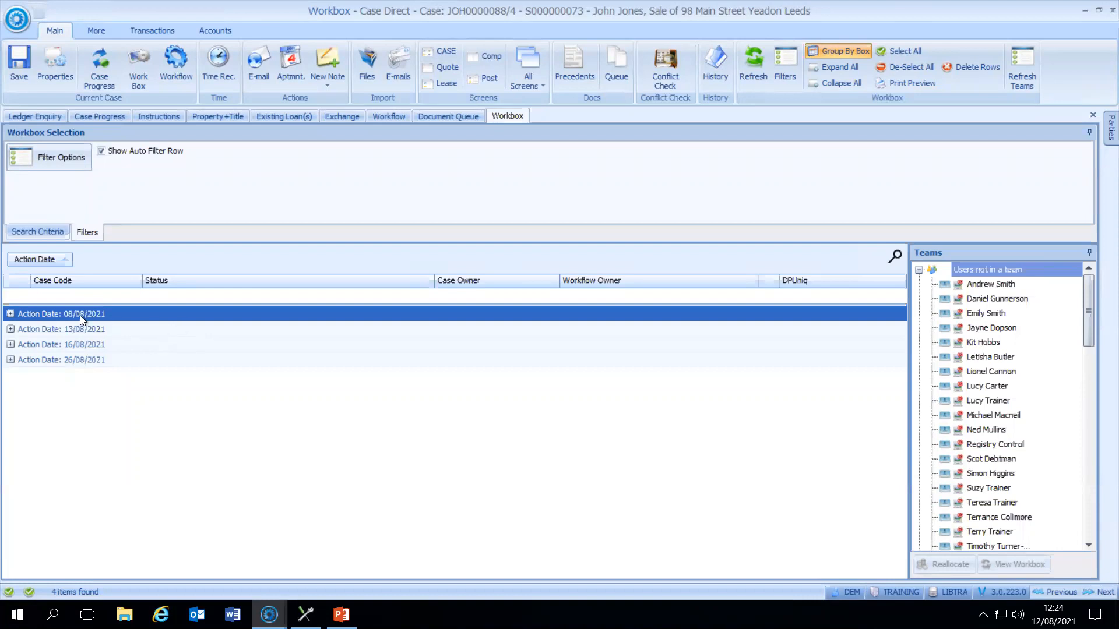
Expand and collapse the Action Date groups from 08/08/2021 to 16/08/2021, and clear the grouping
click(10, 314)
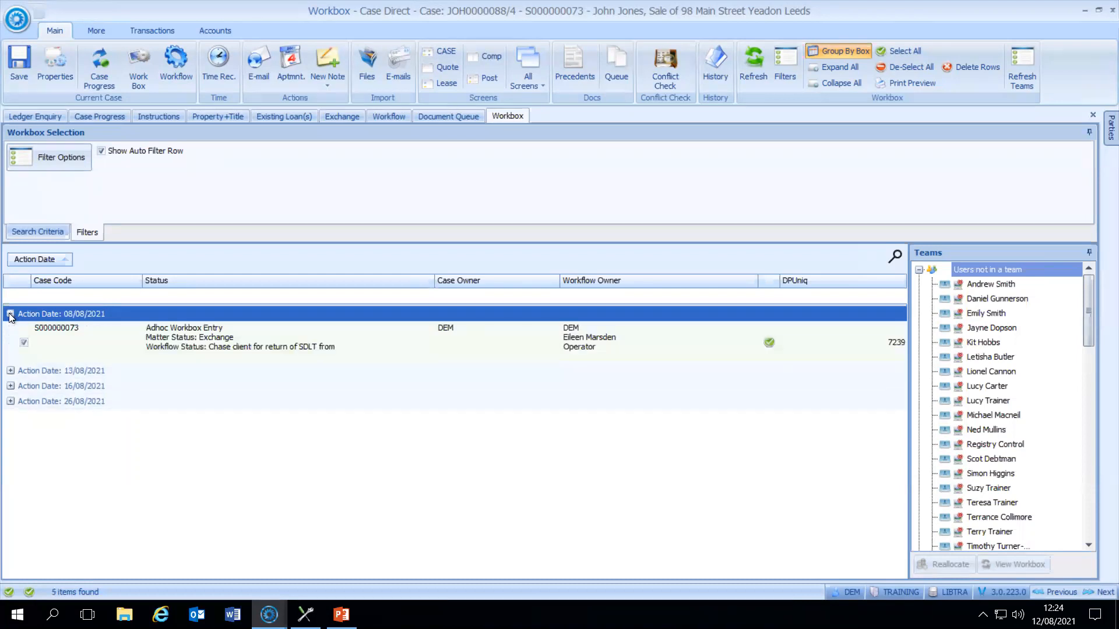
click(11, 371)
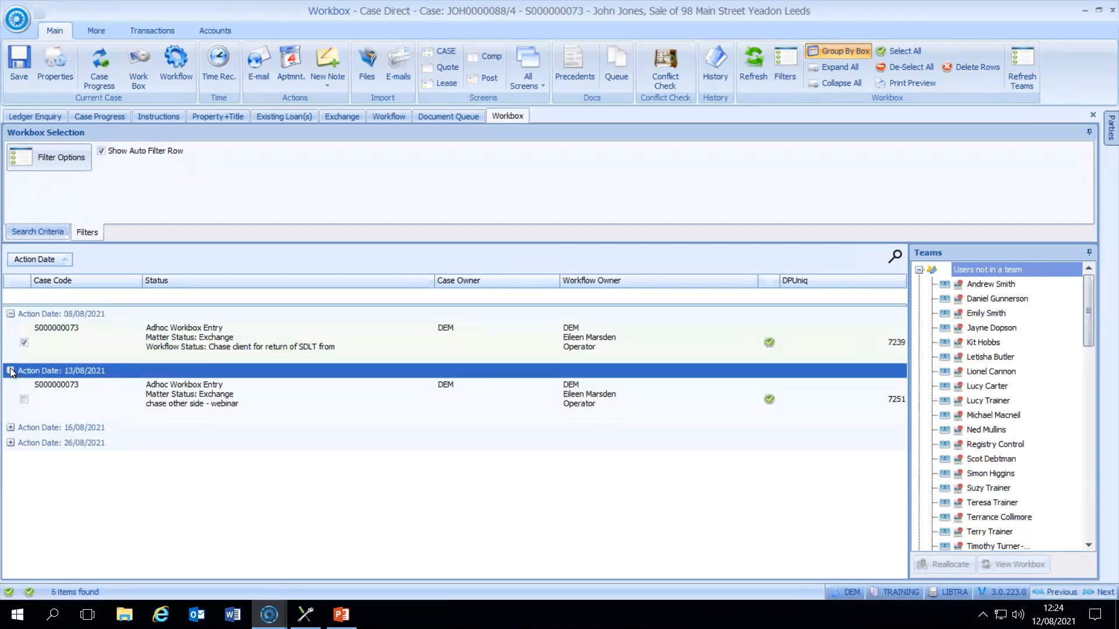
click(11, 428)
click(10, 428)
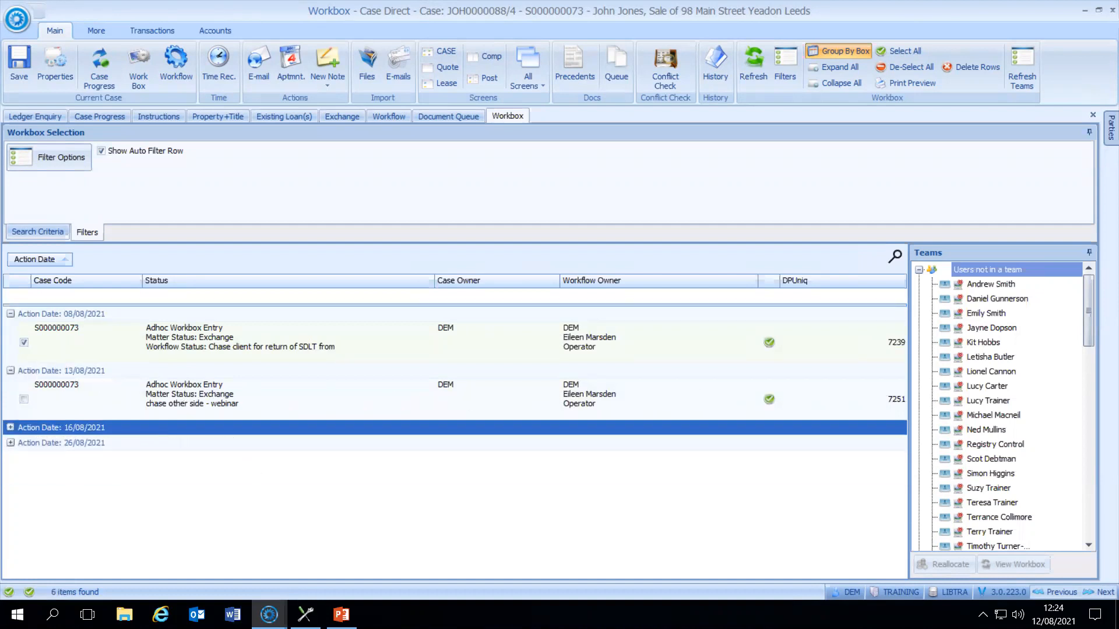
click(10, 371)
click(10, 315)
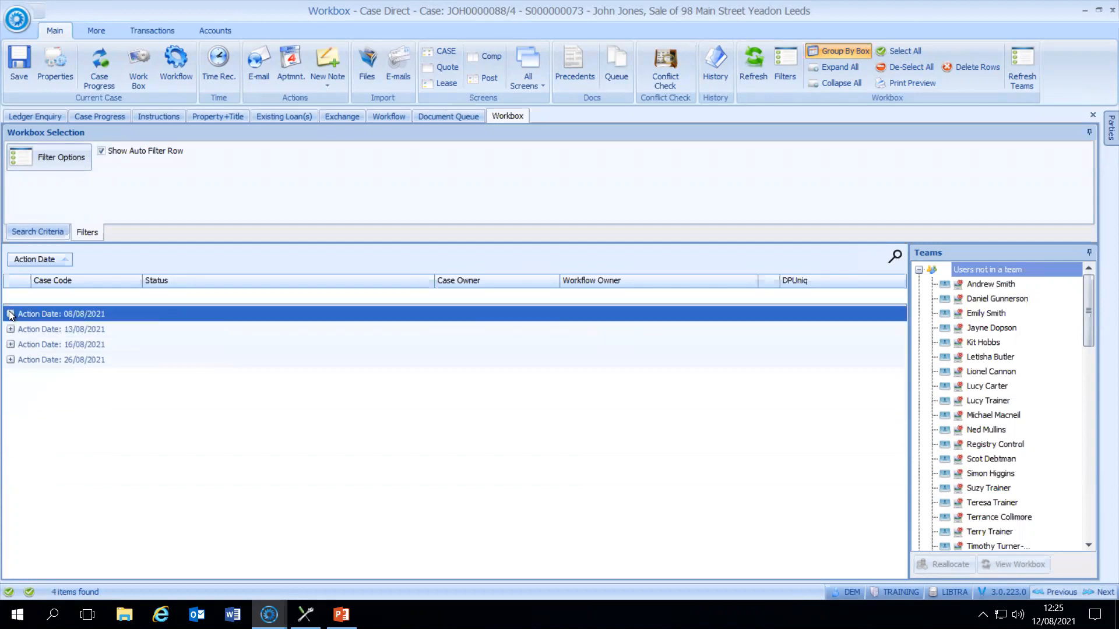
right_click(113, 254)
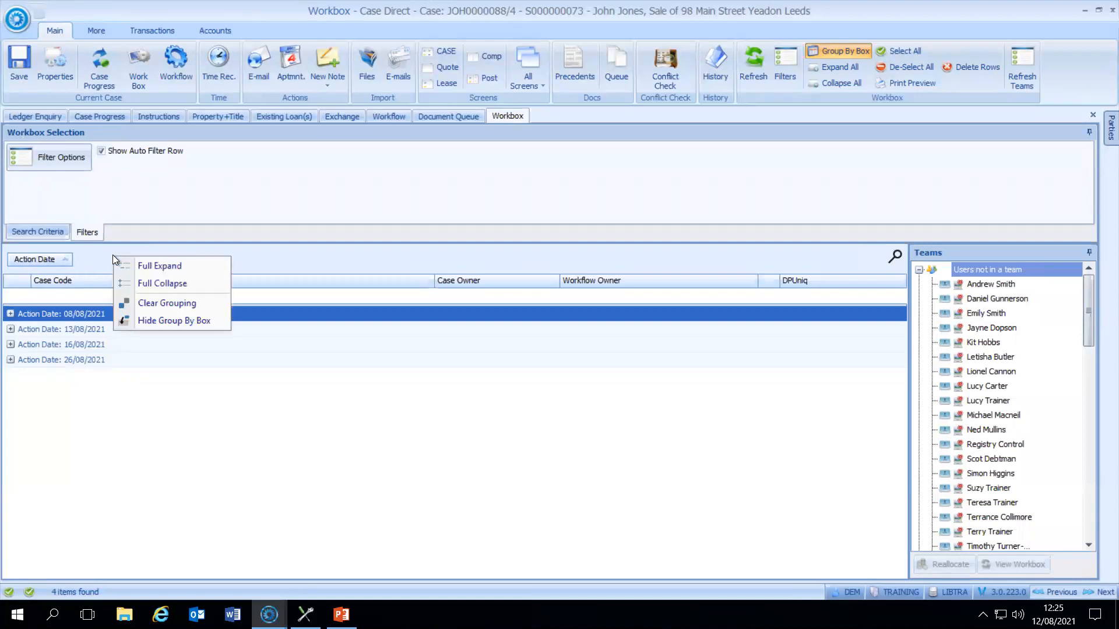
click(149, 302)
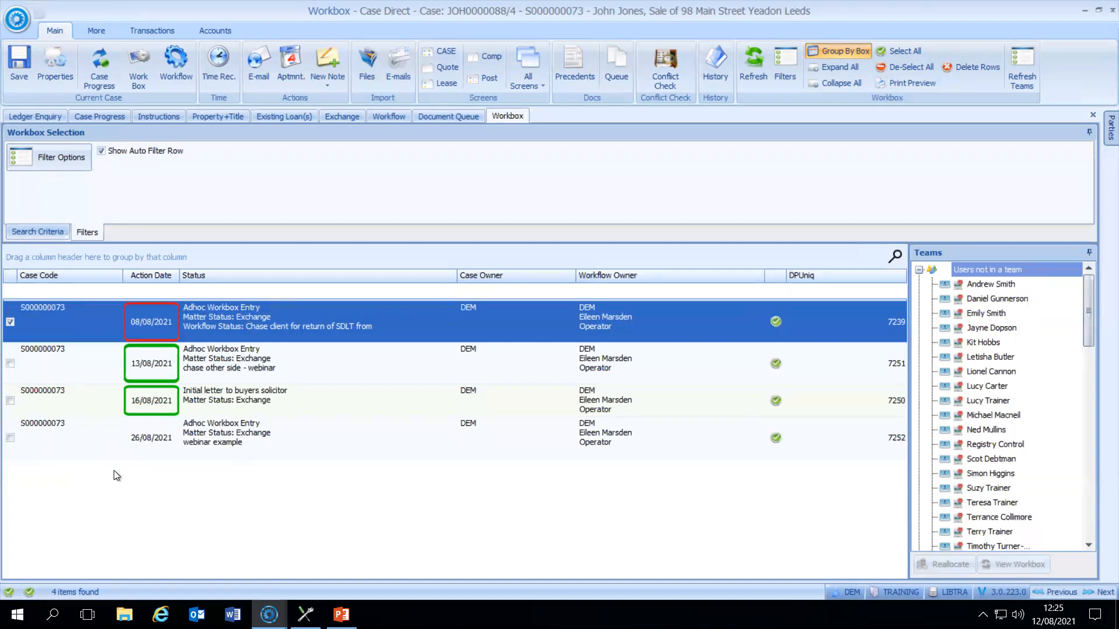
Select all workbox entries and deselect them all, and return to the workbox search criteria
right_click(215, 316)
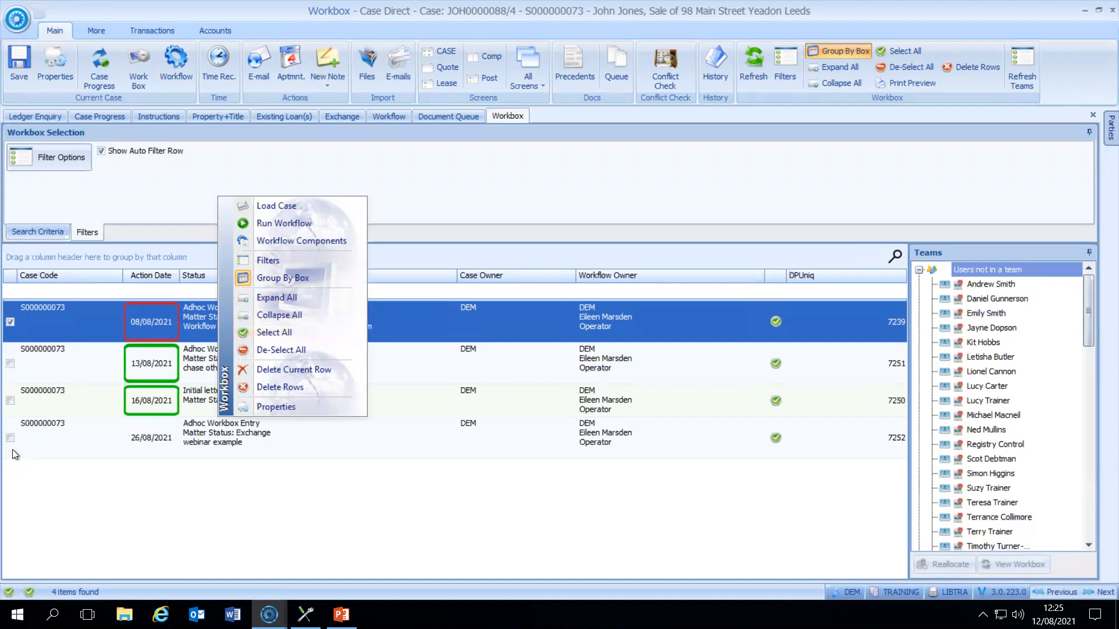
click(272, 332)
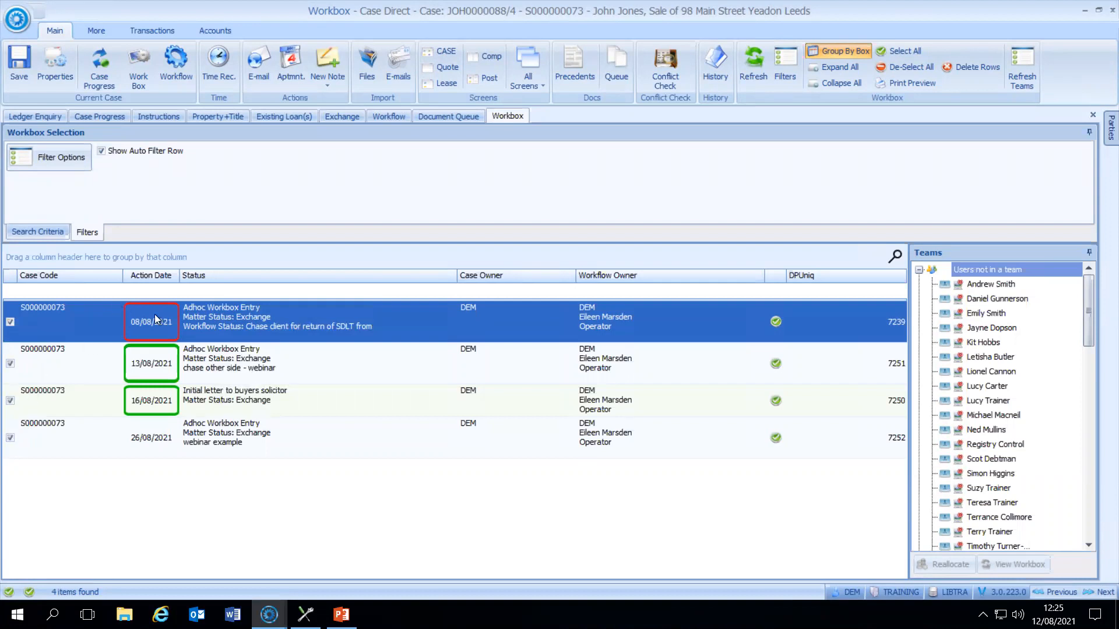
right_click(208, 316)
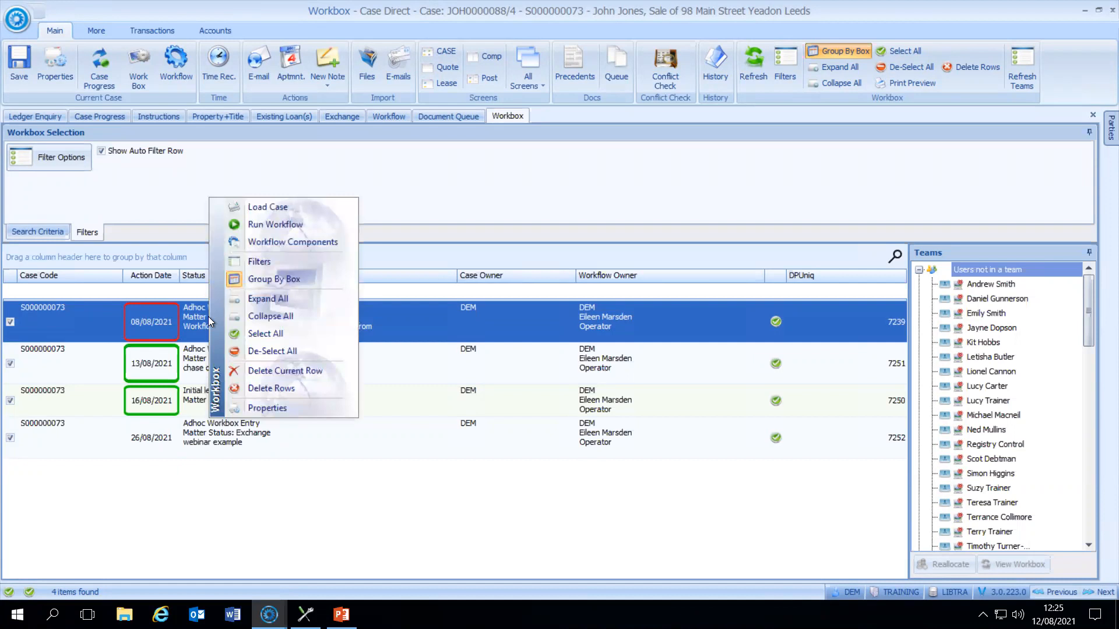
click(253, 349)
right_click(241, 320)
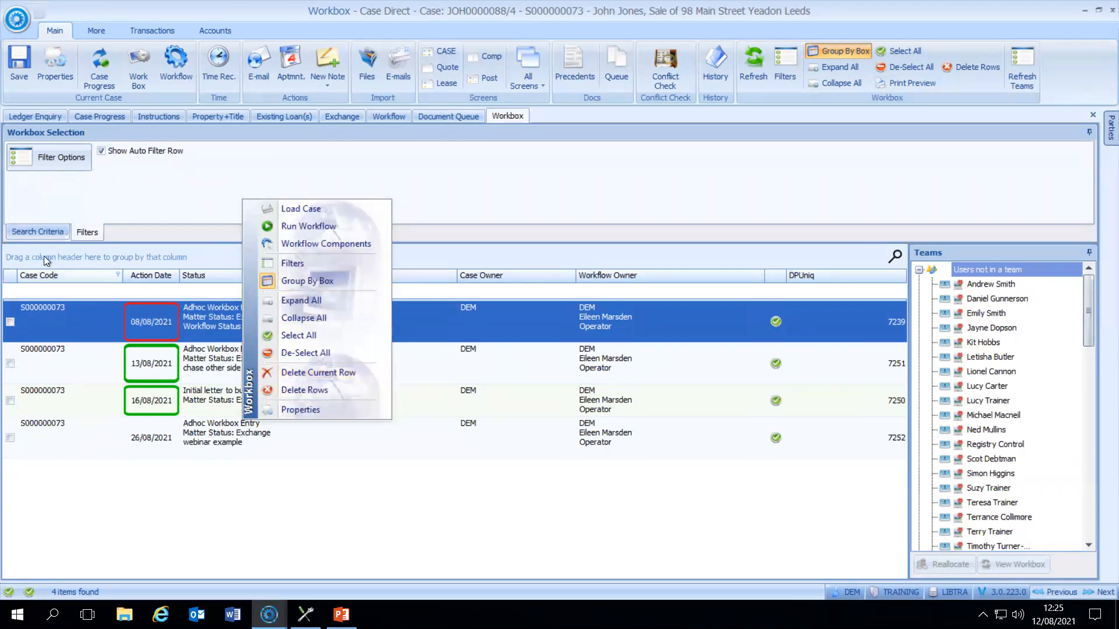
click(30, 236)
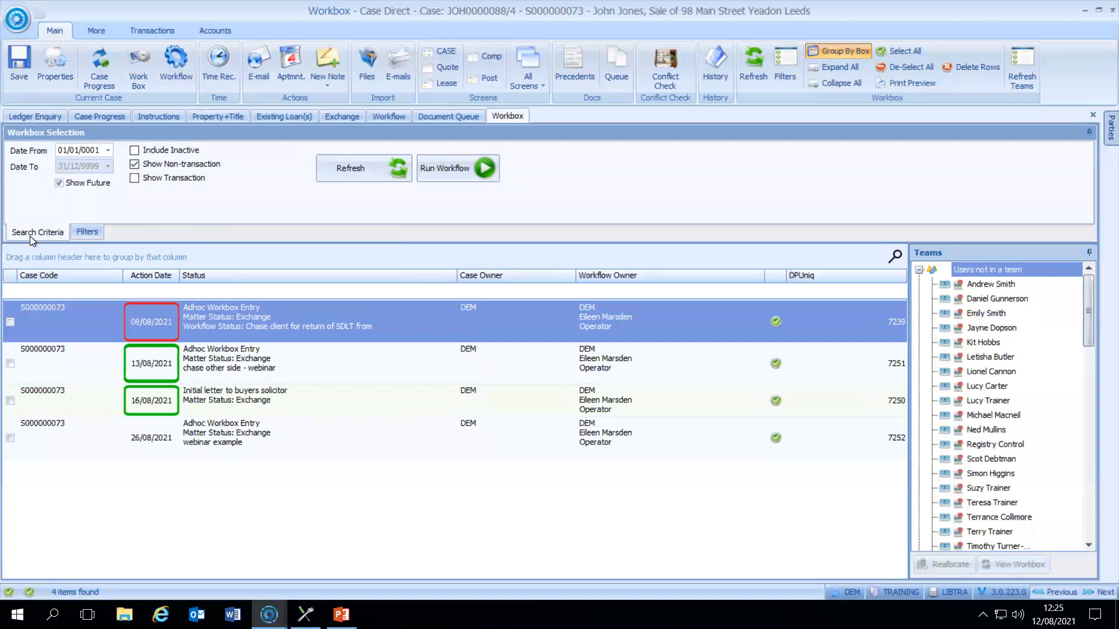
Open the workflow properties of the 08/08/2021 SDLT chase entry and view its available next workflow lines
right_click(288, 328)
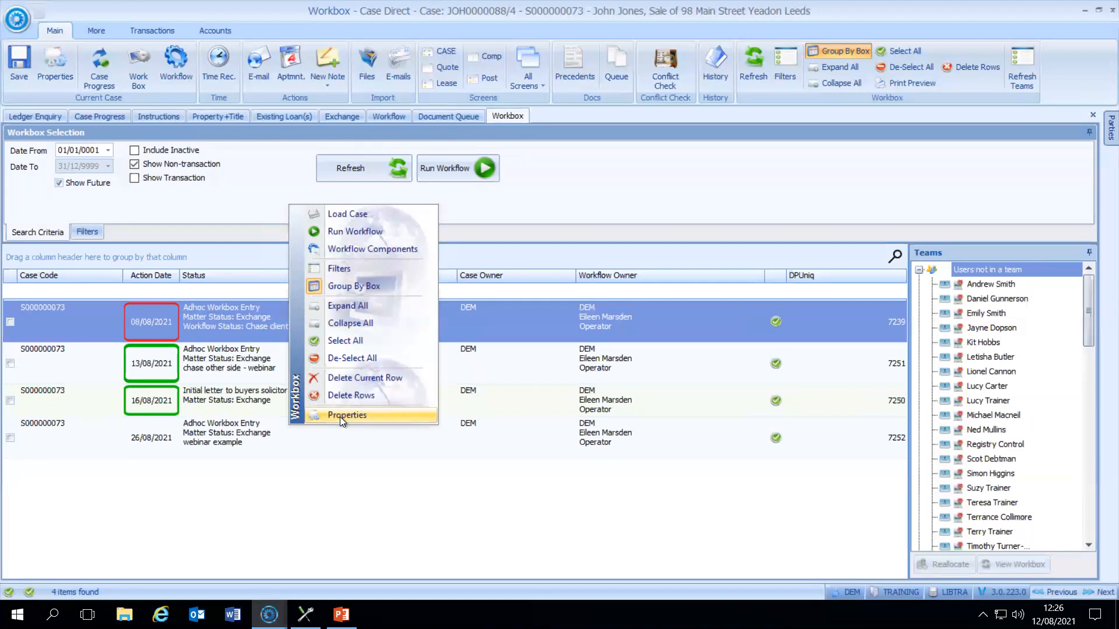
click(19, 318)
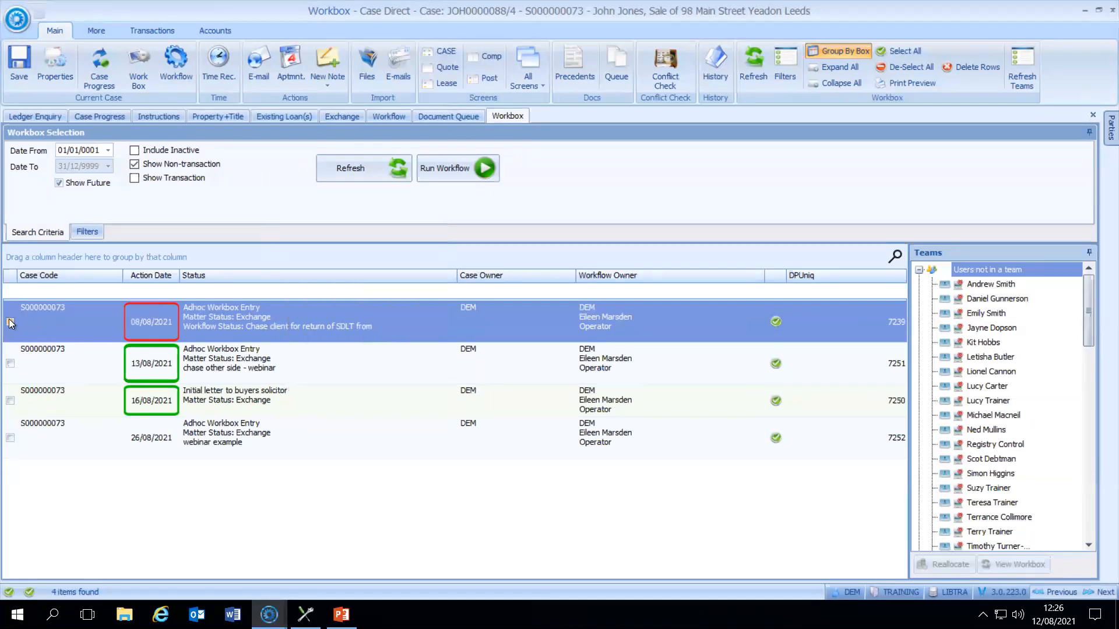
click(10, 322)
right_click(273, 316)
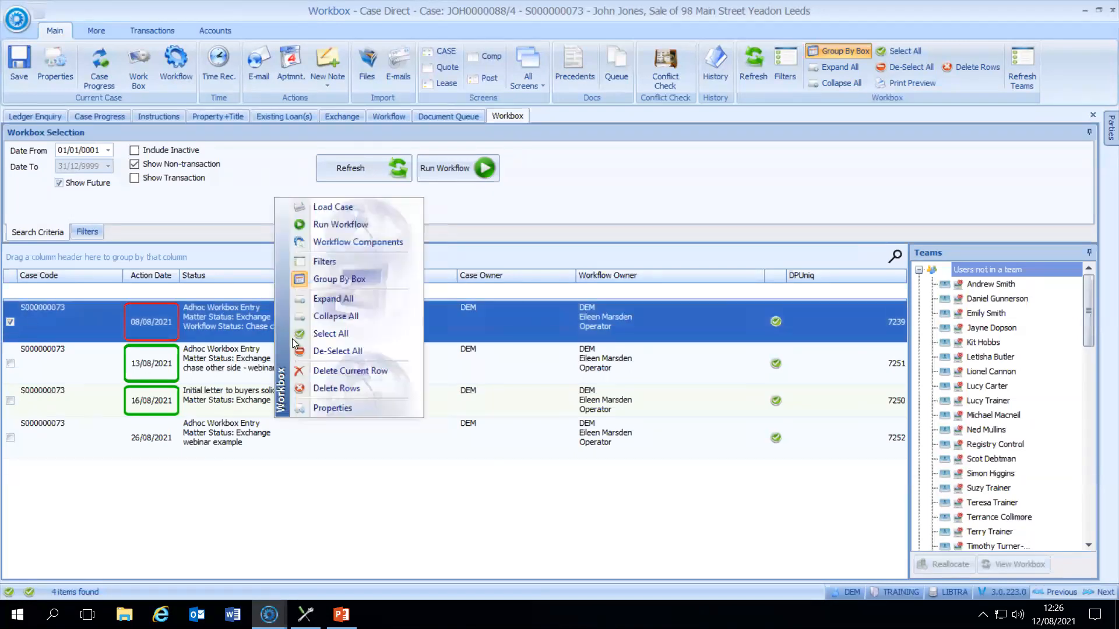
click(327, 411)
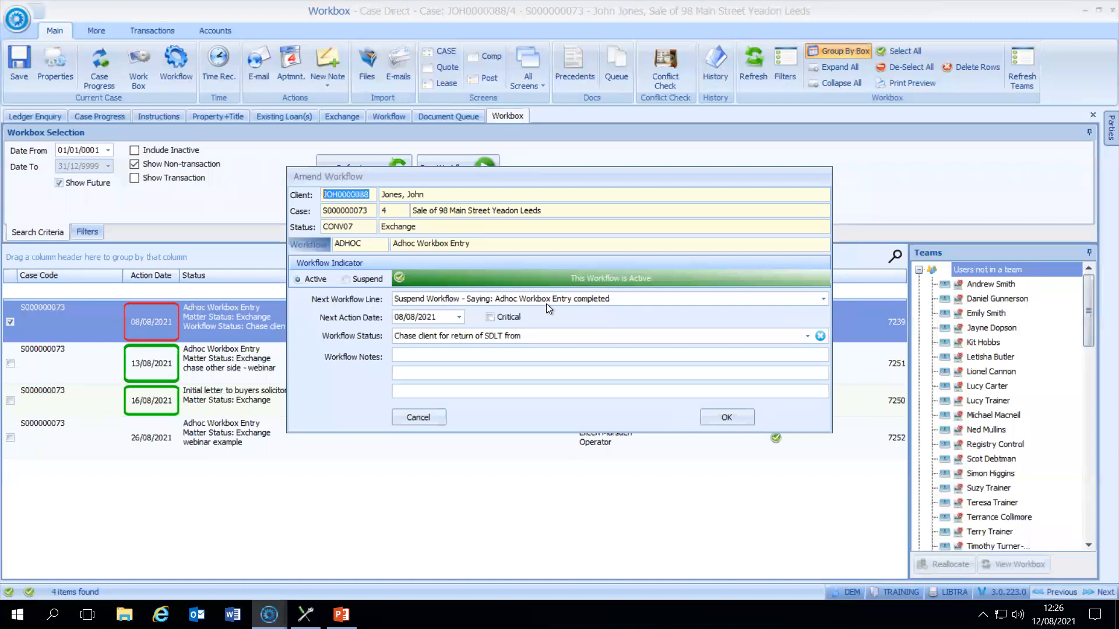
click(824, 299)
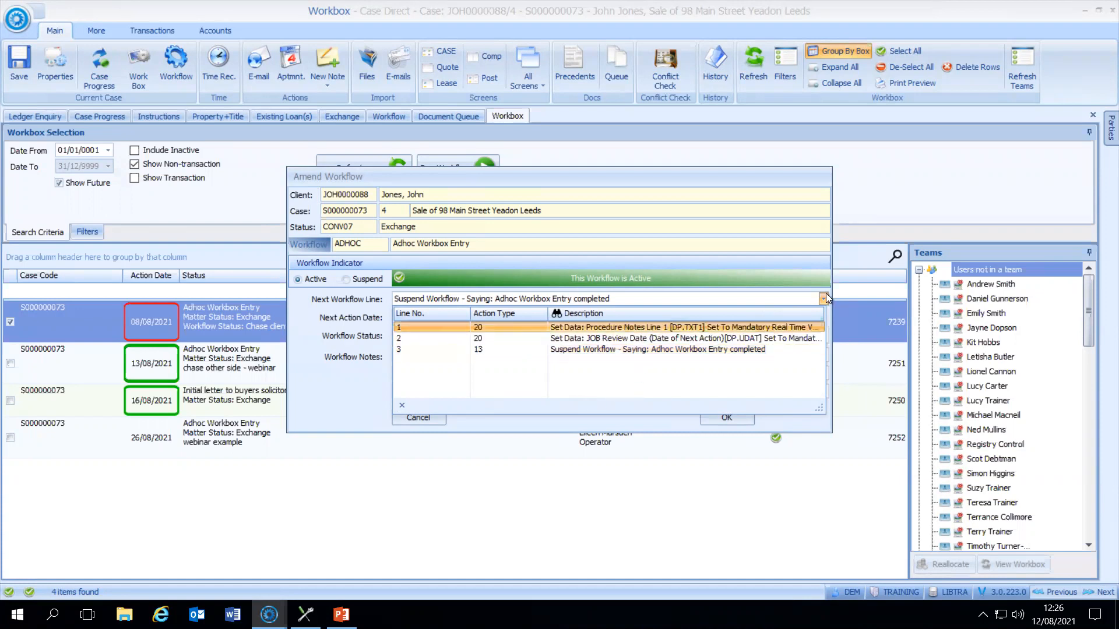
click(365, 384)
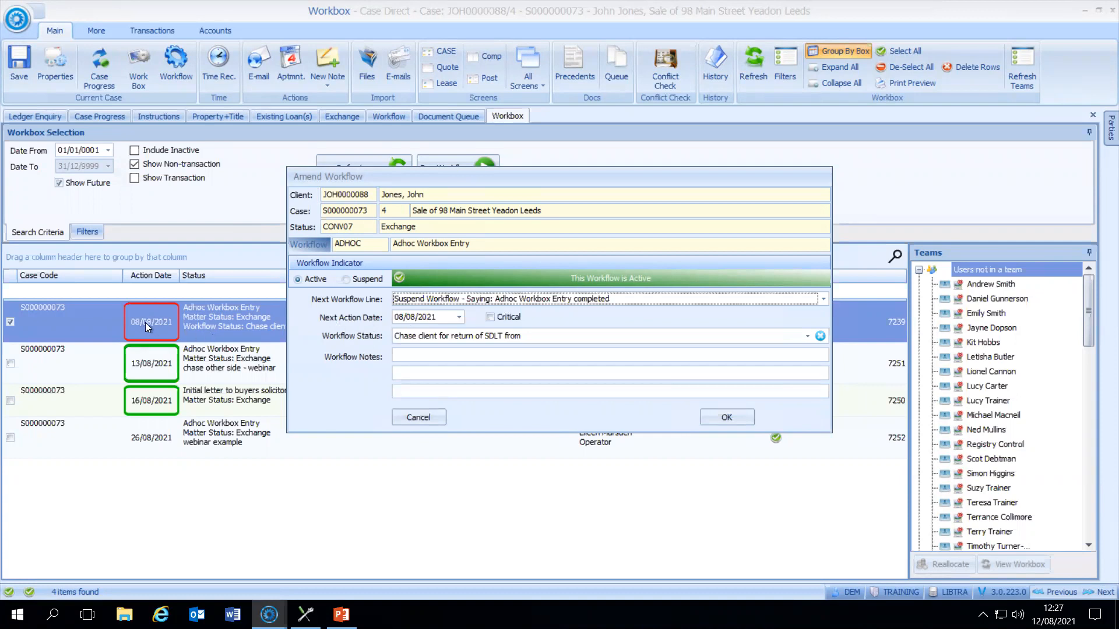
Set the SDLT chase entry's next action date to 12/08/2021 and save the amendment
click(458, 318)
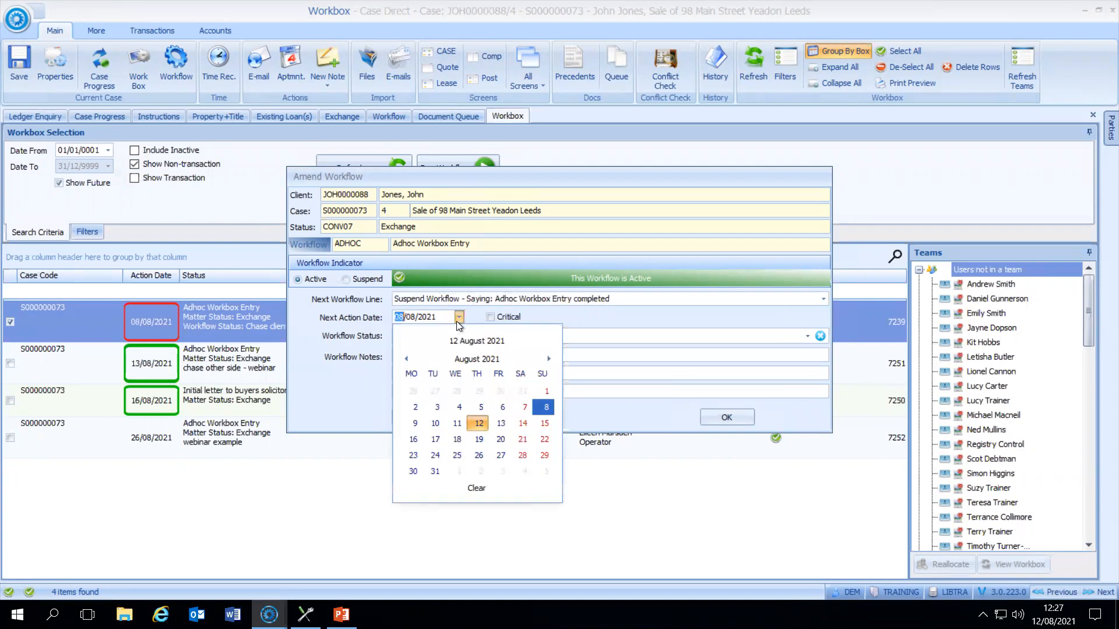
click(477, 424)
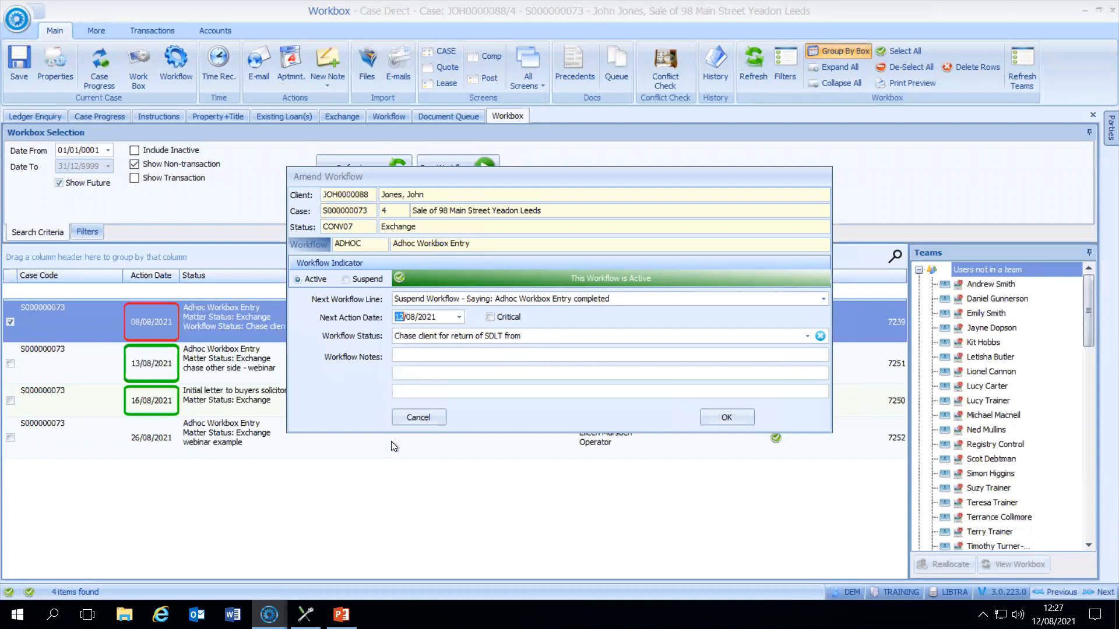
click(712, 416)
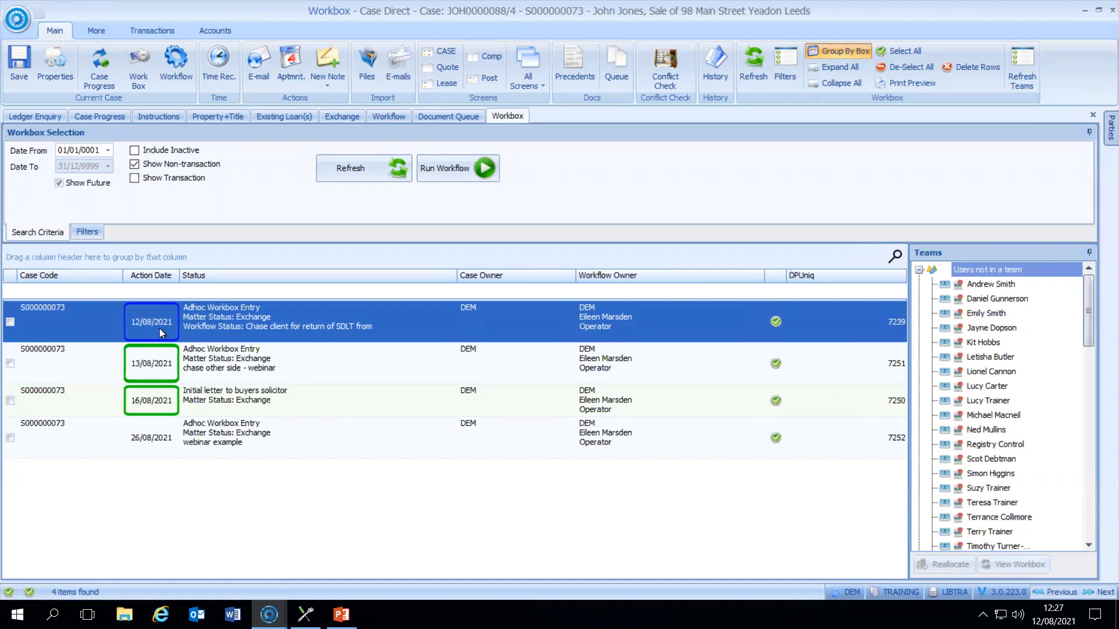
Mark the 13/08/2021 "chase other side - webinar" entry as critical in its workflow properties and save it
right_click(149, 361)
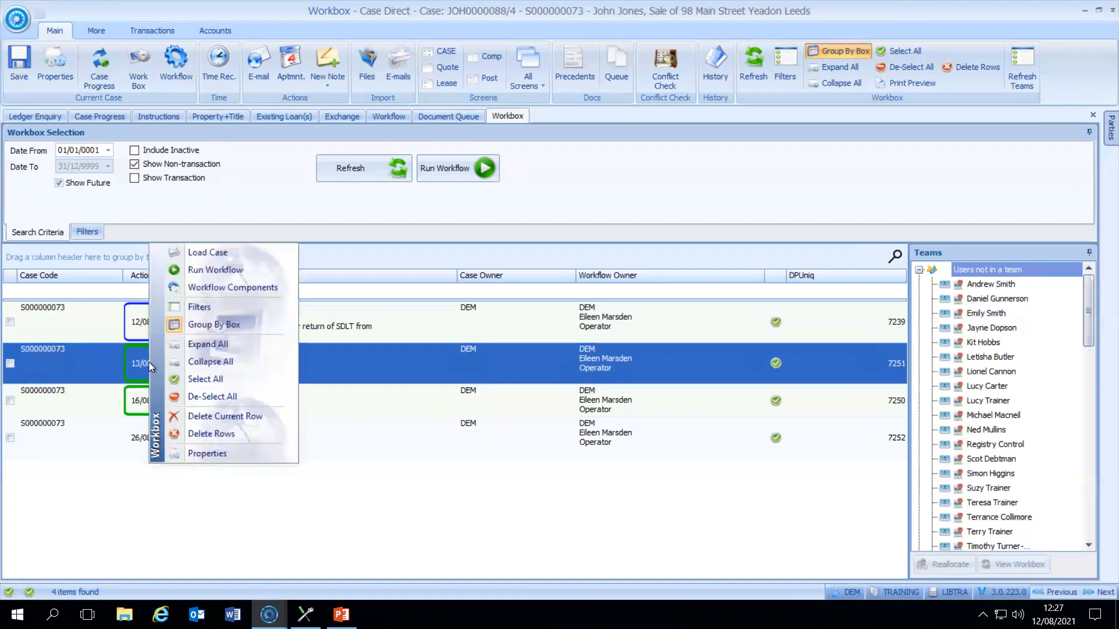
click(198, 451)
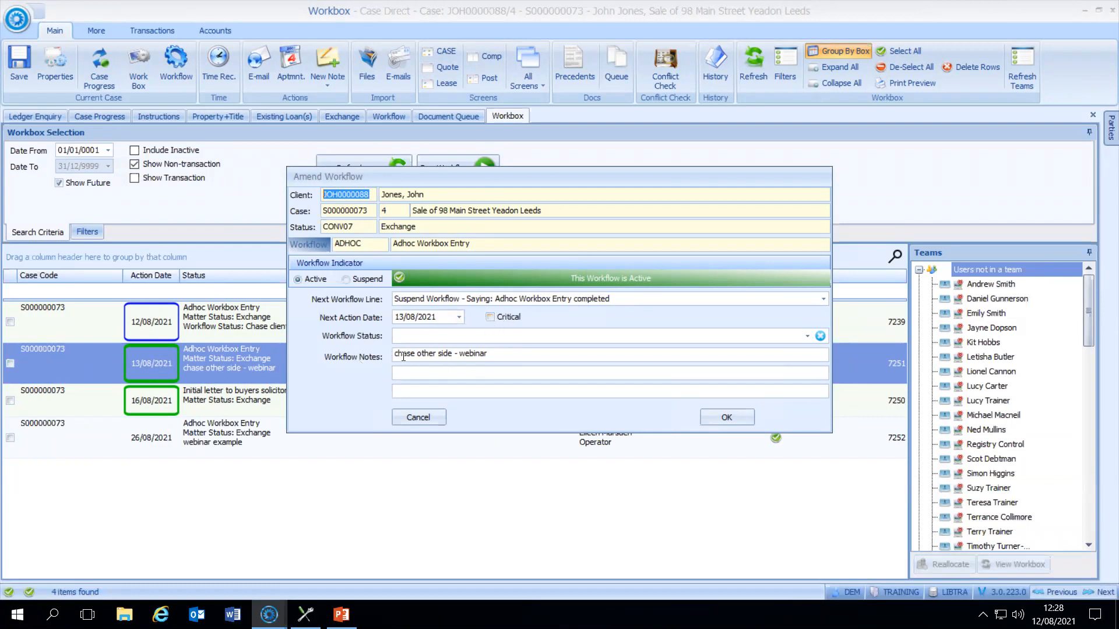
click(500, 354)
click(490, 317)
click(725, 418)
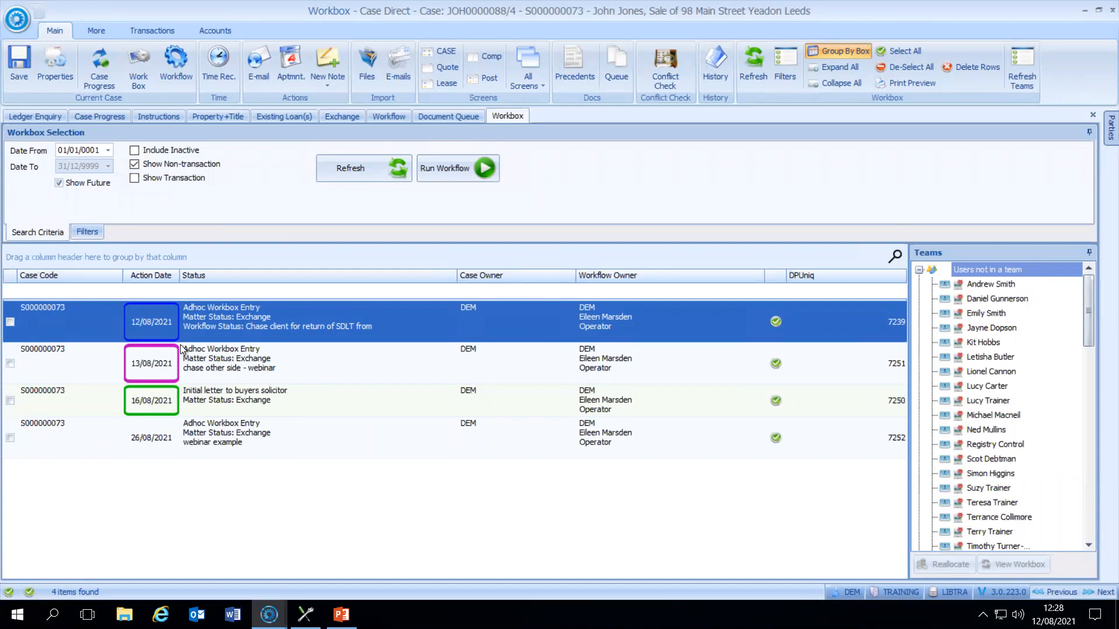
right_click(208, 323)
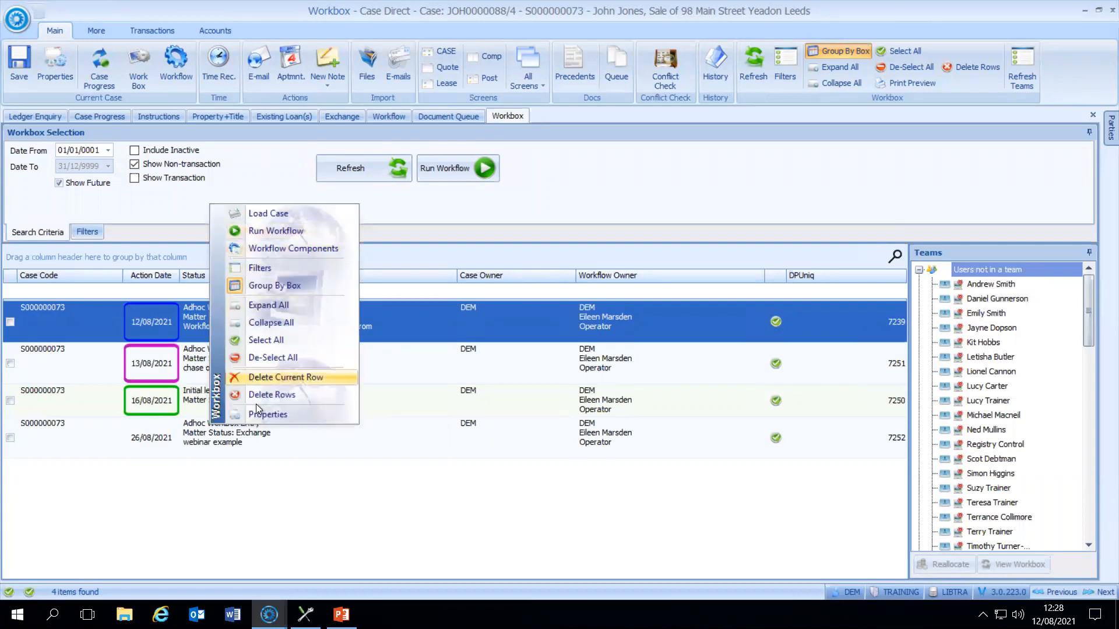
click(279, 497)
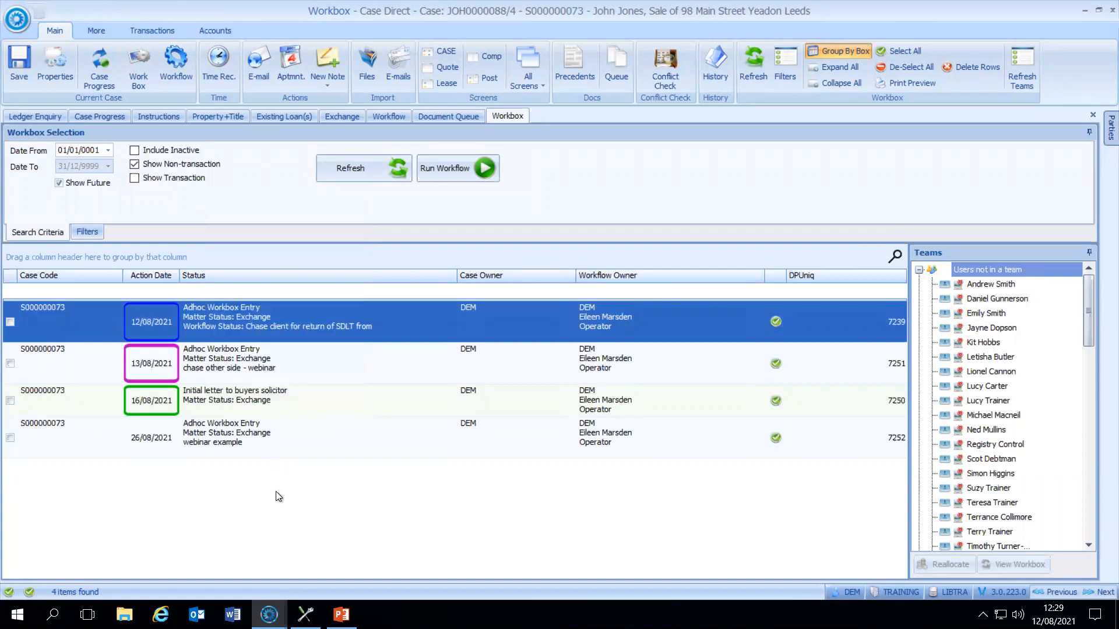
Widen the Teams panel and look through the teams and users it lists
drag(1089, 293, 1069, 369)
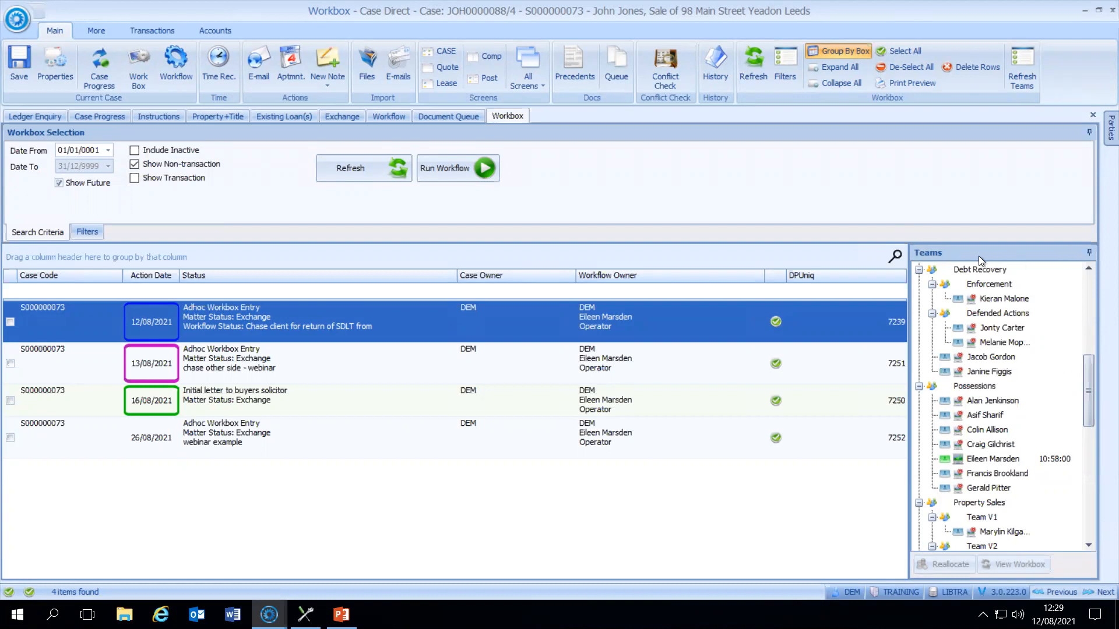
click(904, 290)
drag(905, 286, 855, 283)
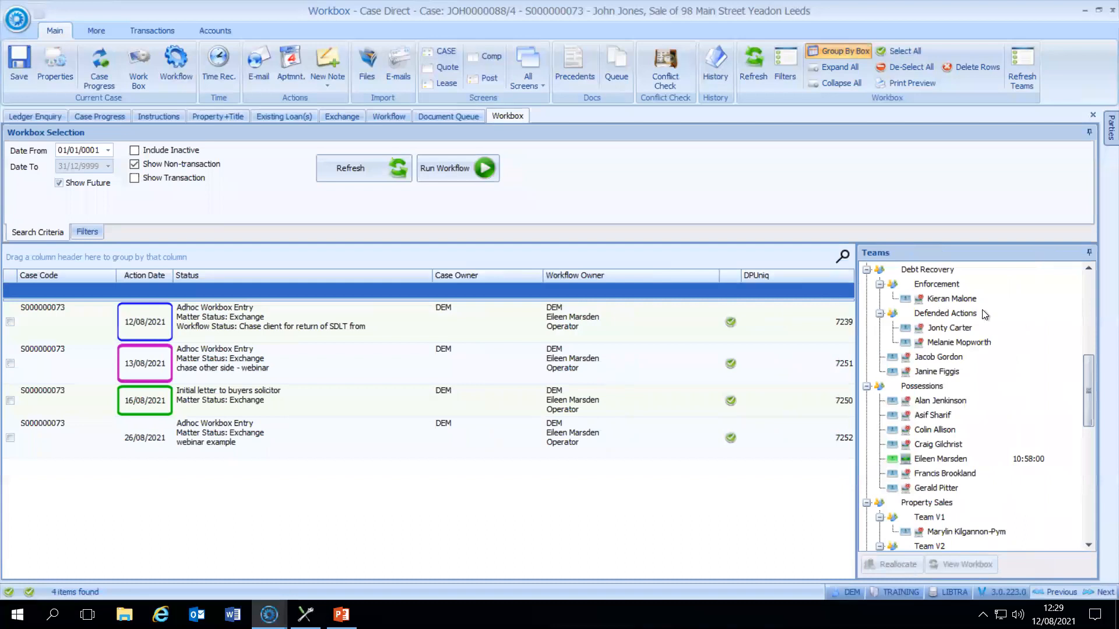
drag(1089, 375, 1093, 466)
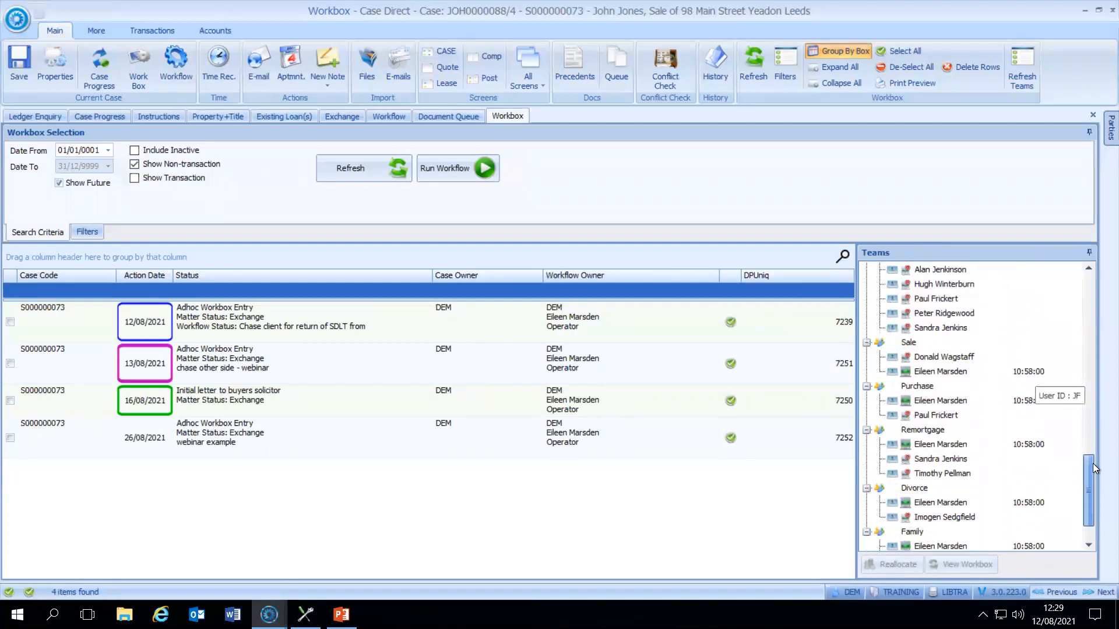
drag(1093, 464, 1075, 375)
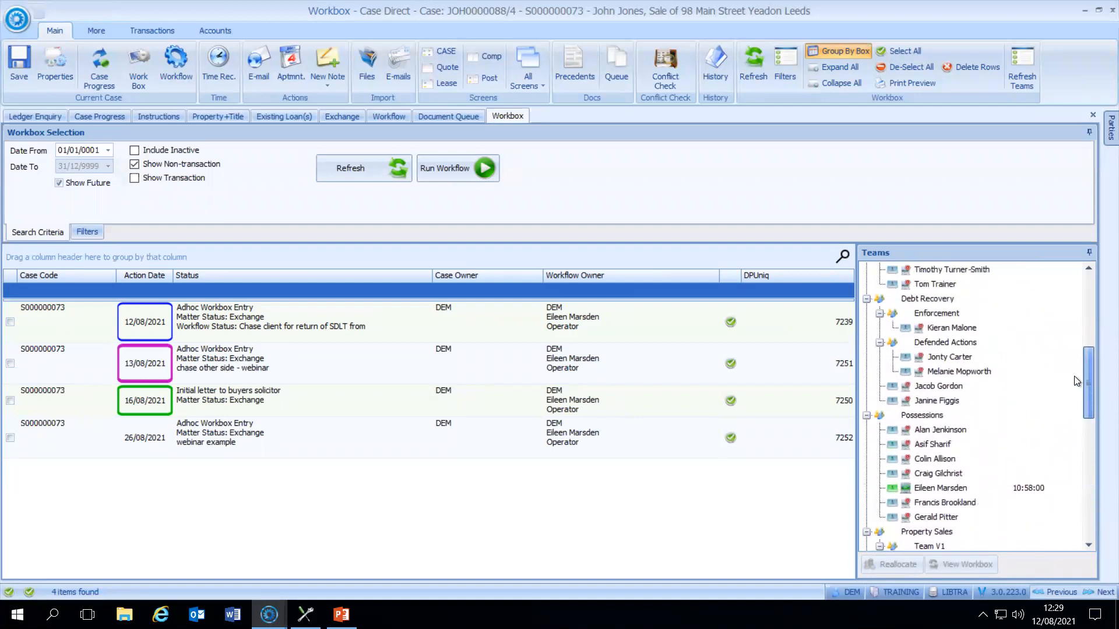
View the workbox of the user listed just above Debt Recovery, and return to the logged-in operator's workbox
click(927, 287)
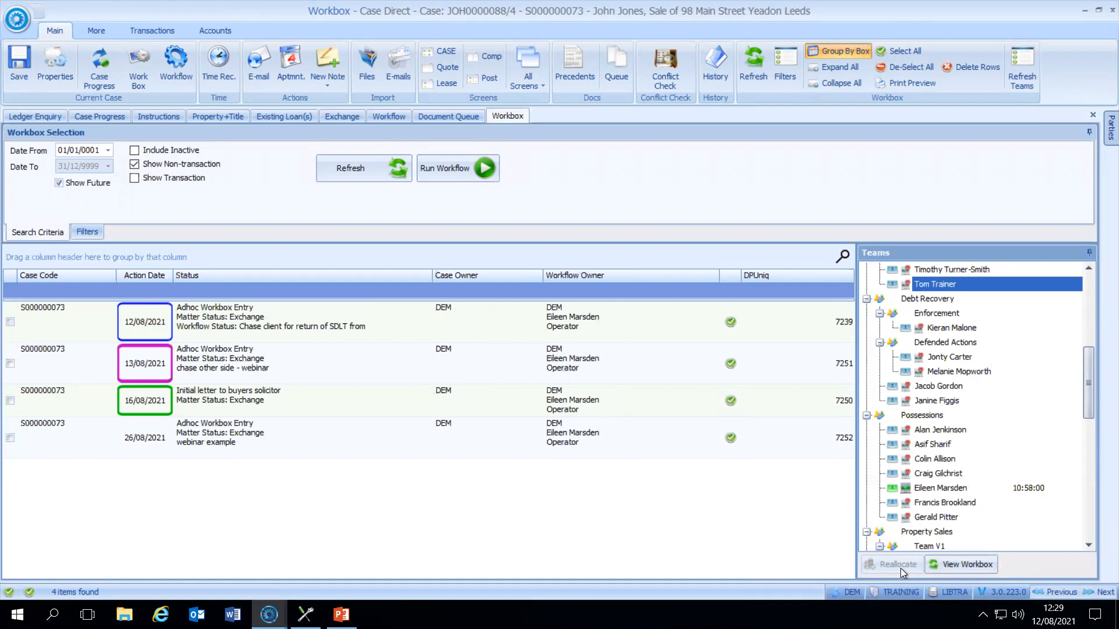
click(963, 566)
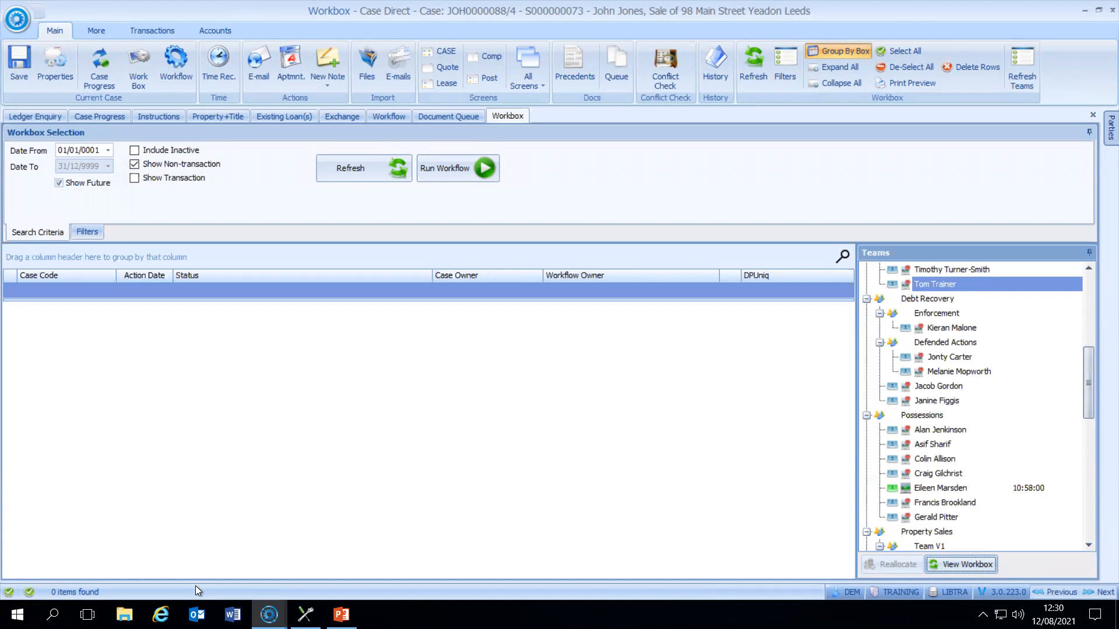
click(924, 489)
click(945, 564)
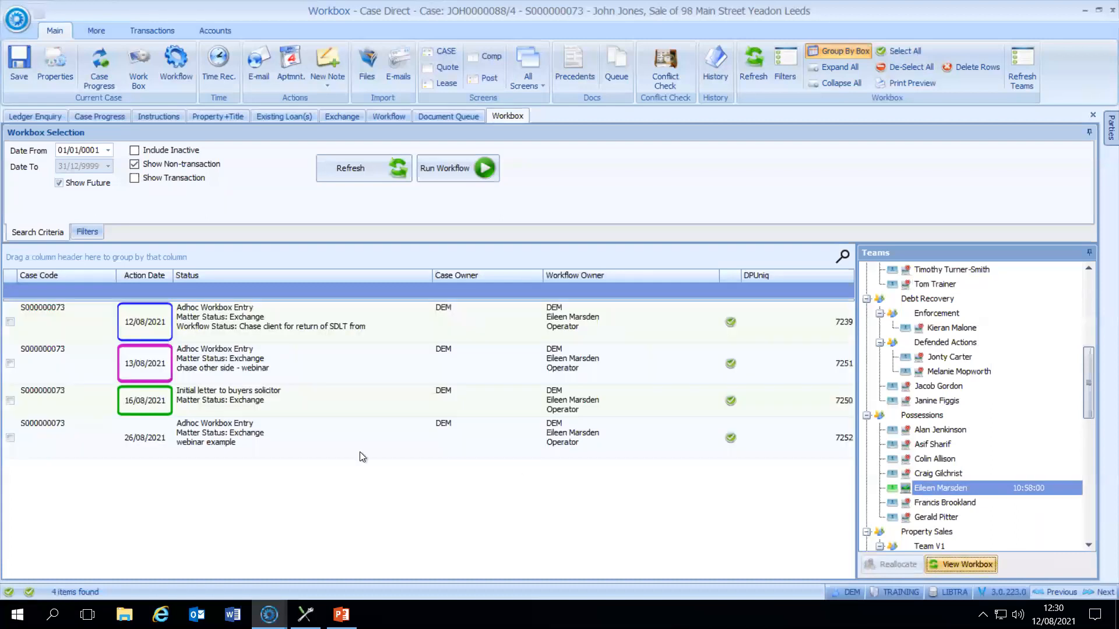
Reallocate the 13/08/2021 "chase other side - webinar" entry to the user listed just above Debt Recovery, without a notification email
click(10, 363)
click(10, 364)
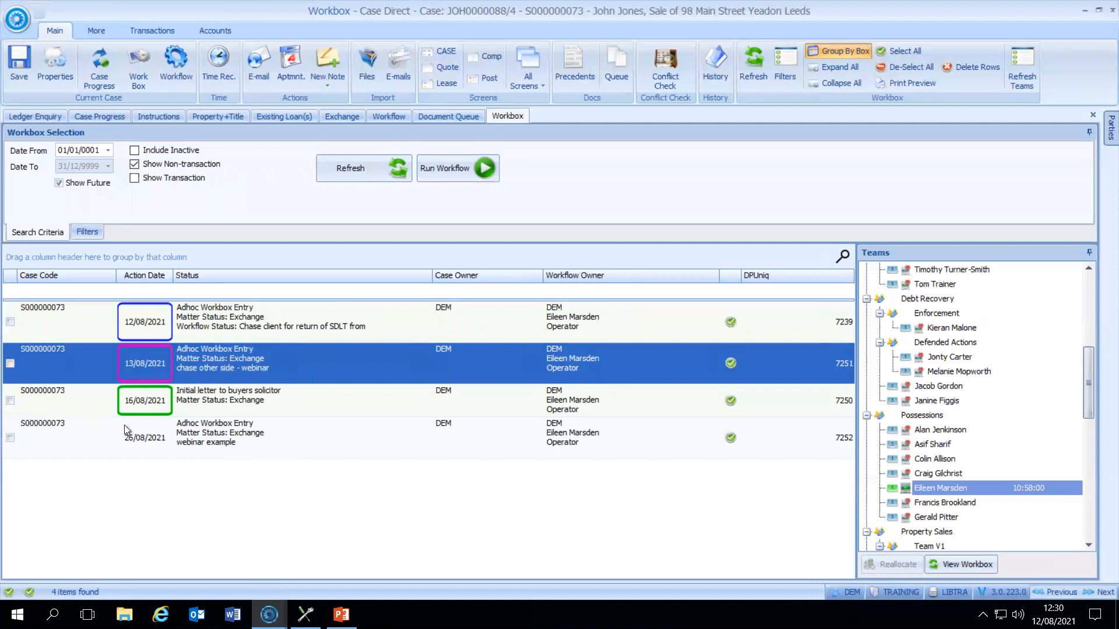
click(10, 364)
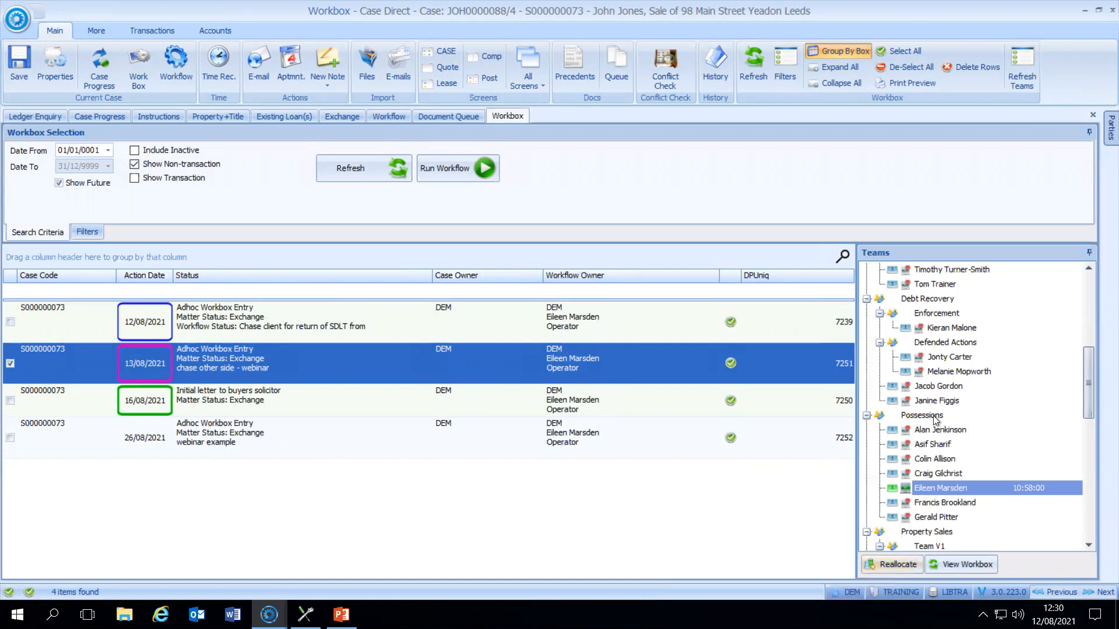
click(930, 286)
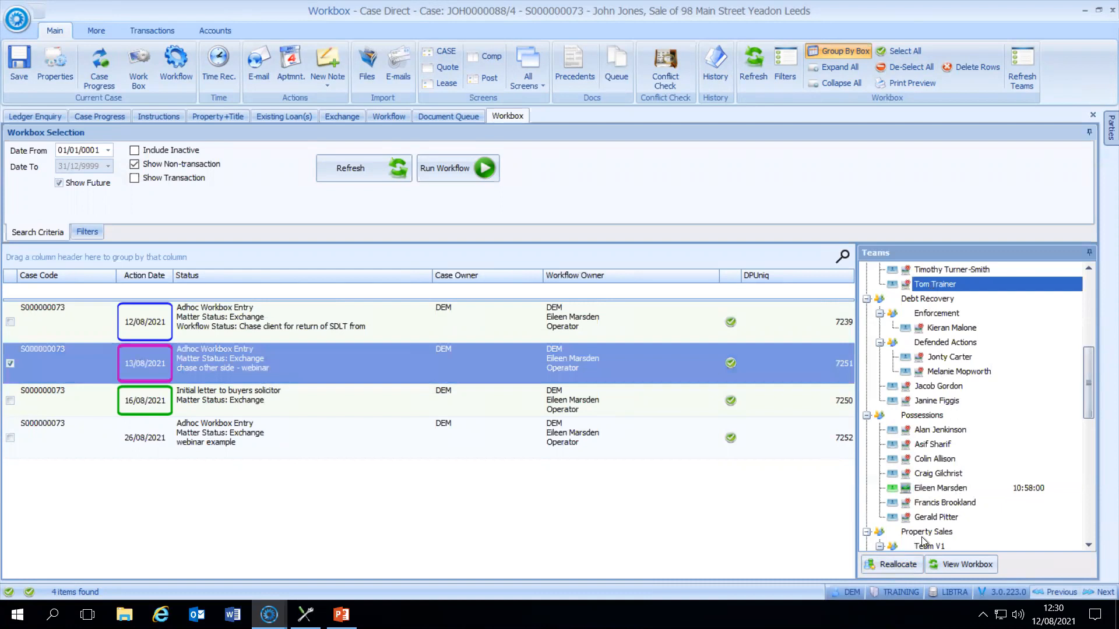
click(904, 566)
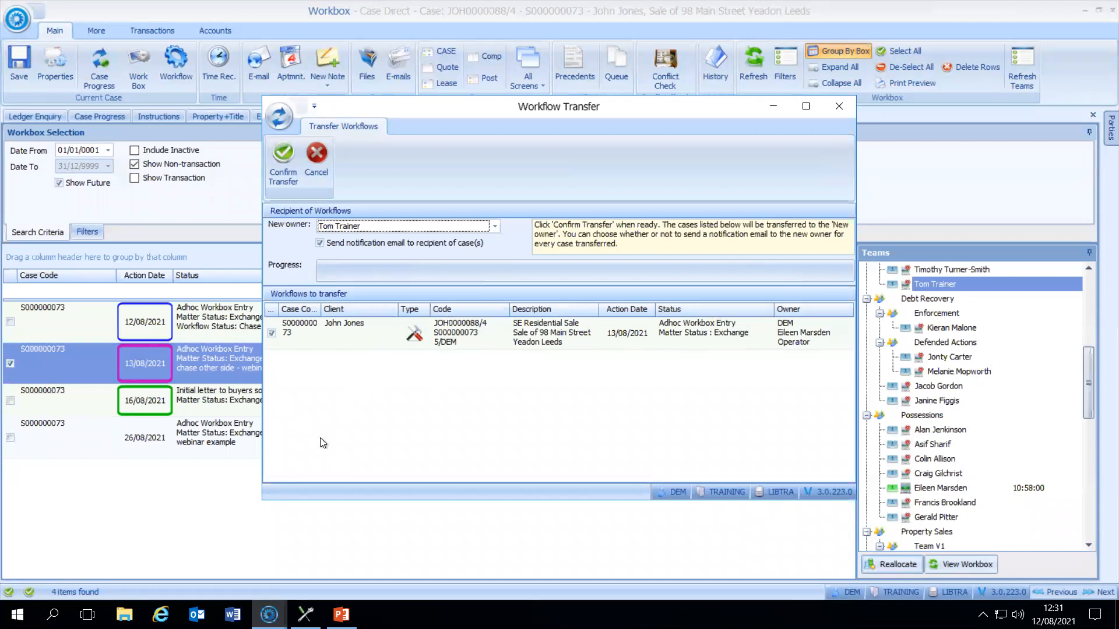
click(320, 243)
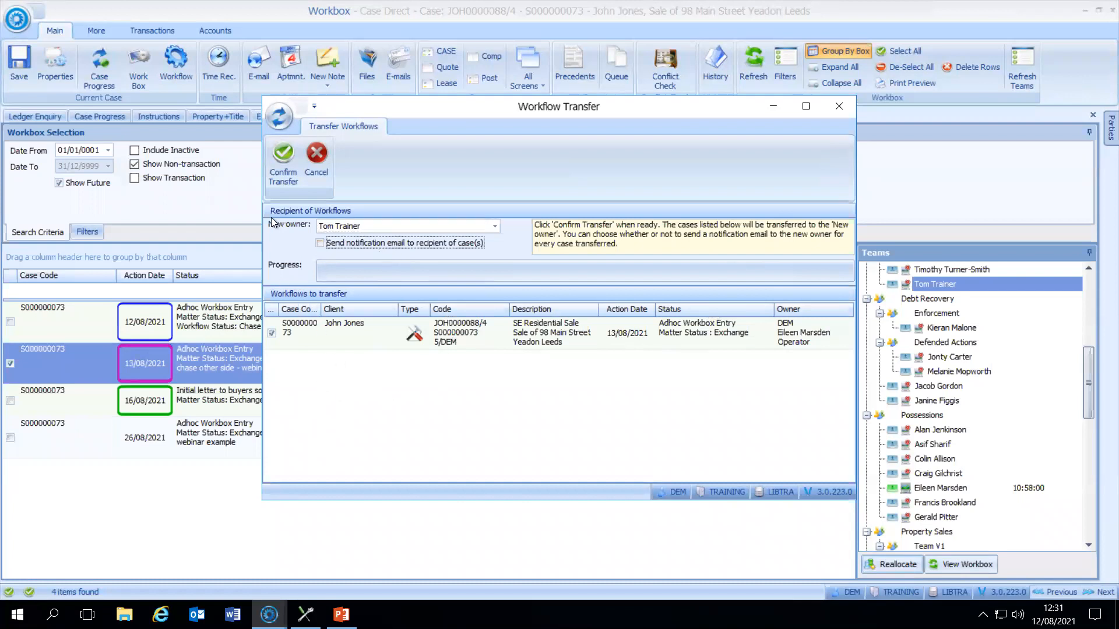
click(275, 152)
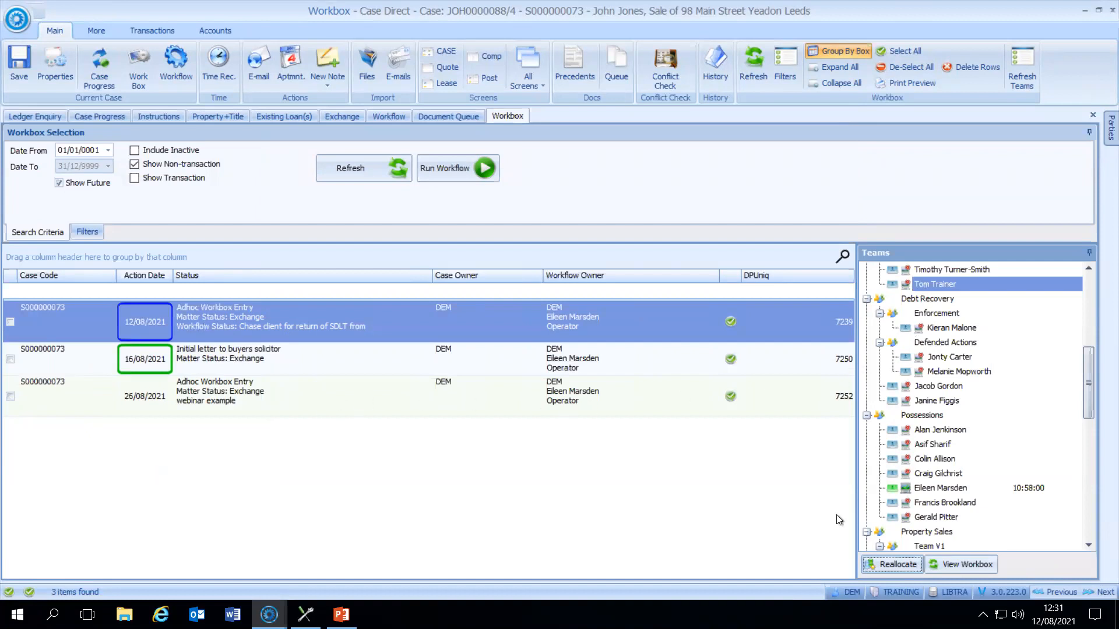
Check the new owner's workbox for the transferred entry, and return to the logged-in operator's workbox
click(952, 567)
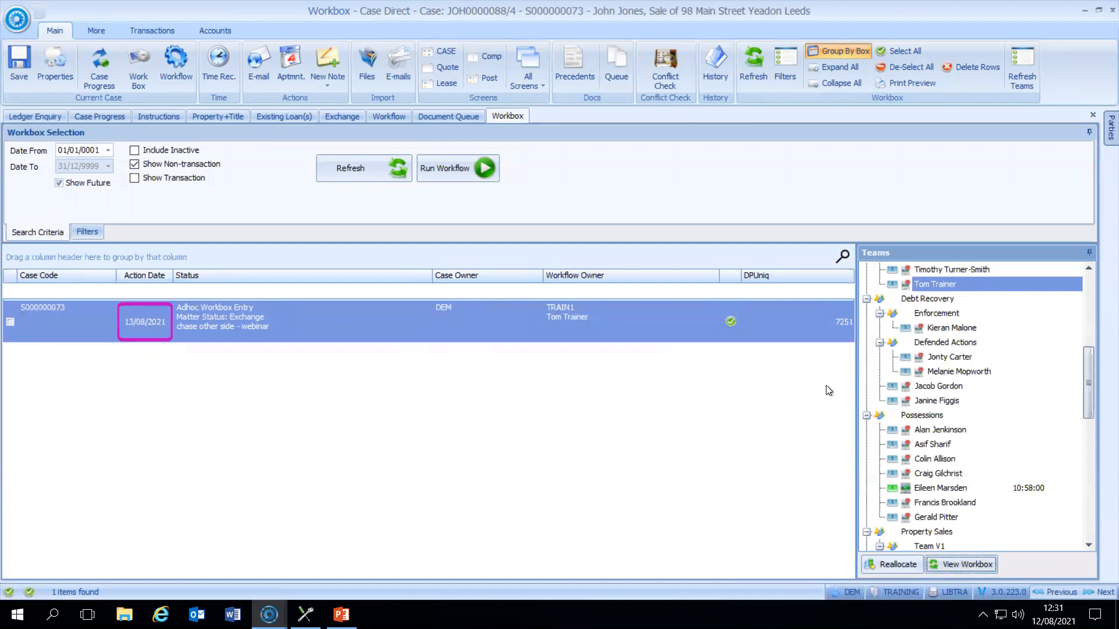
click(935, 491)
click(935, 566)
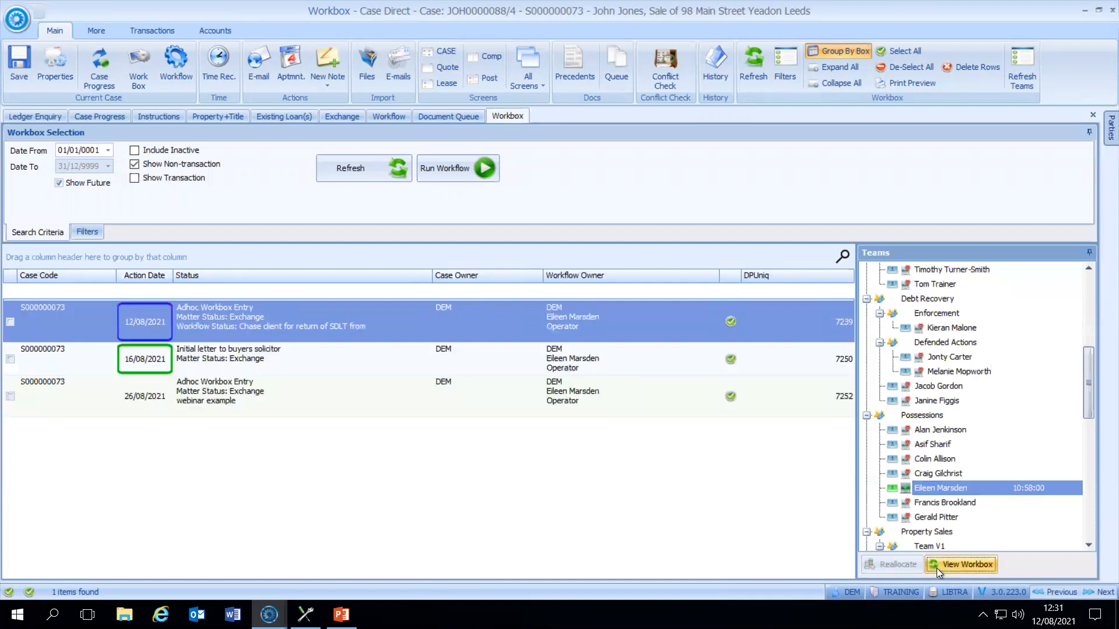
Select the 16/08/2021 "Initial letter to buyers solicitor" entry, and clear the selection by refreshing the workbox
click(10, 359)
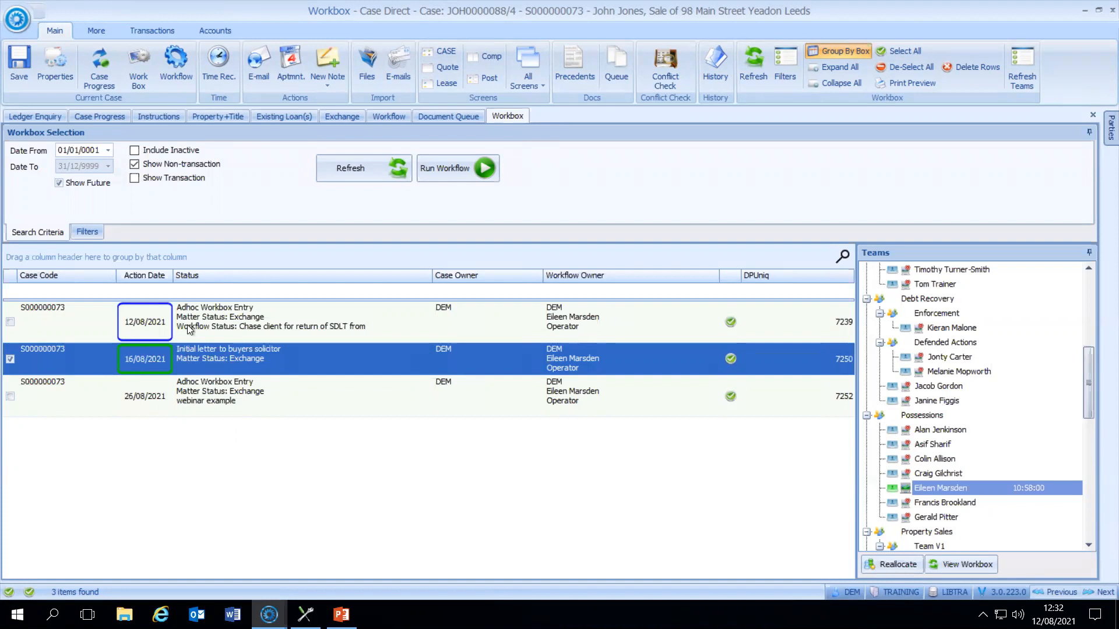
click(9, 360)
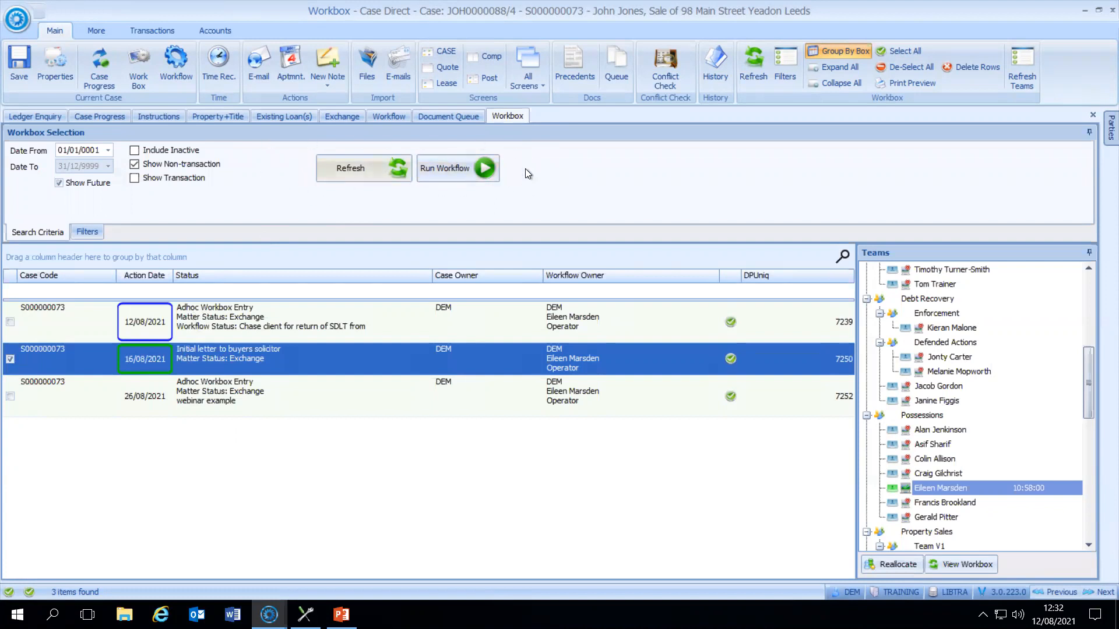
click(342, 165)
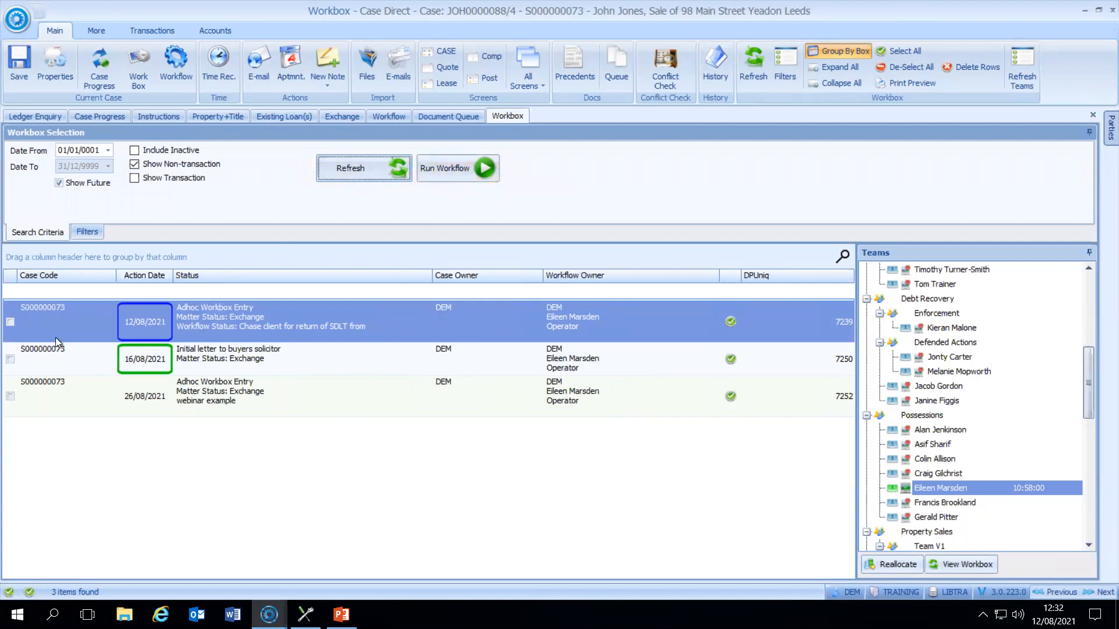
Run the workflow for the 12/08/2021 SDLT chase entry and dismiss the completion message
click(10, 322)
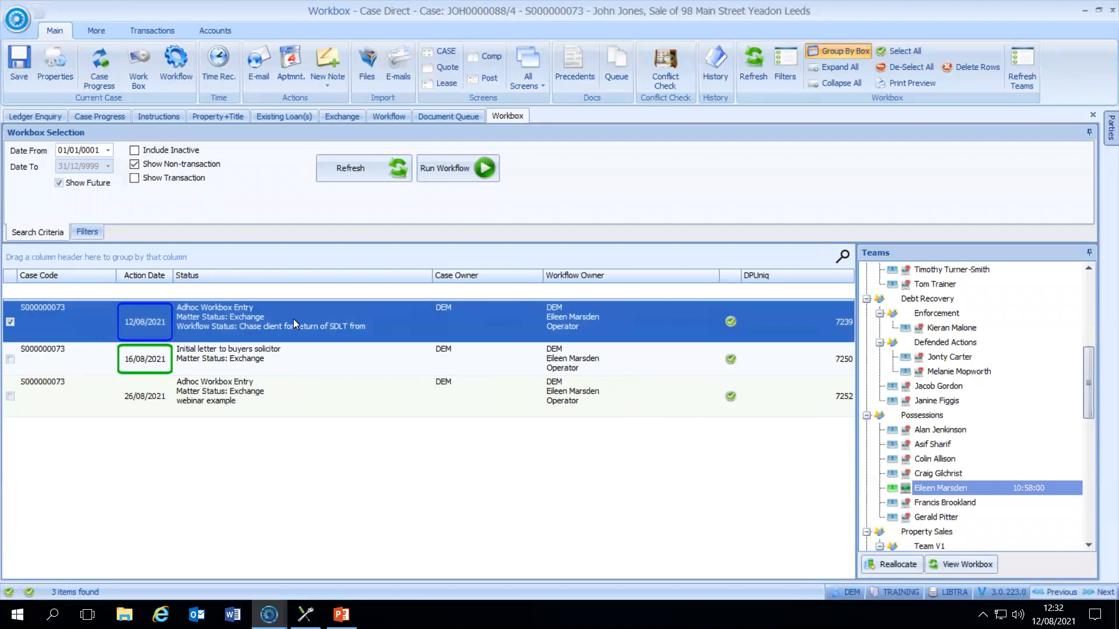
click(444, 168)
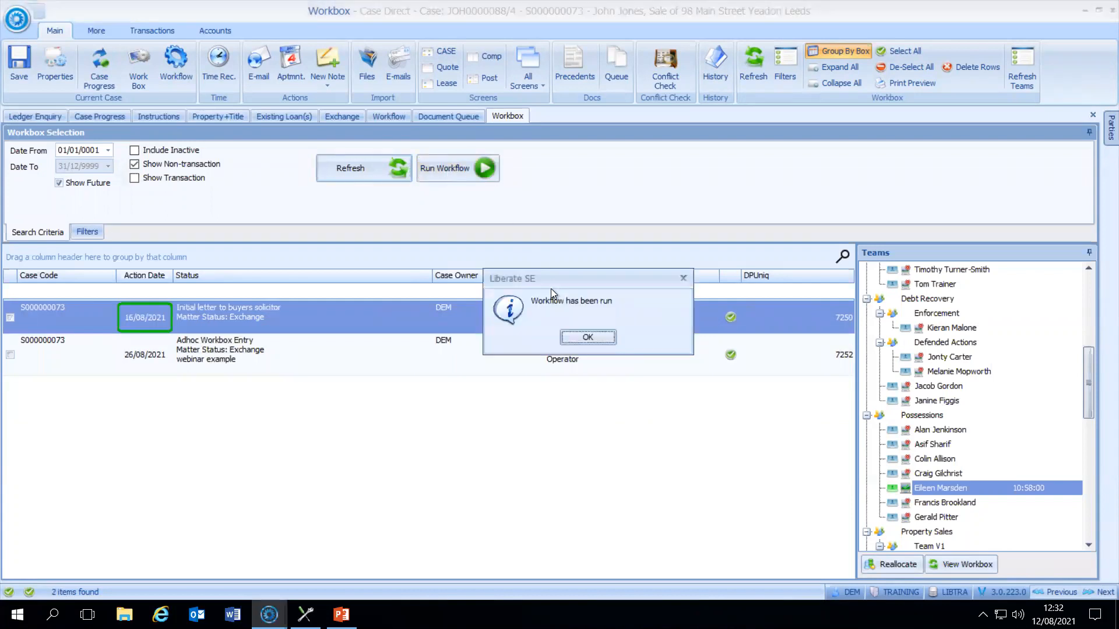
click(579, 338)
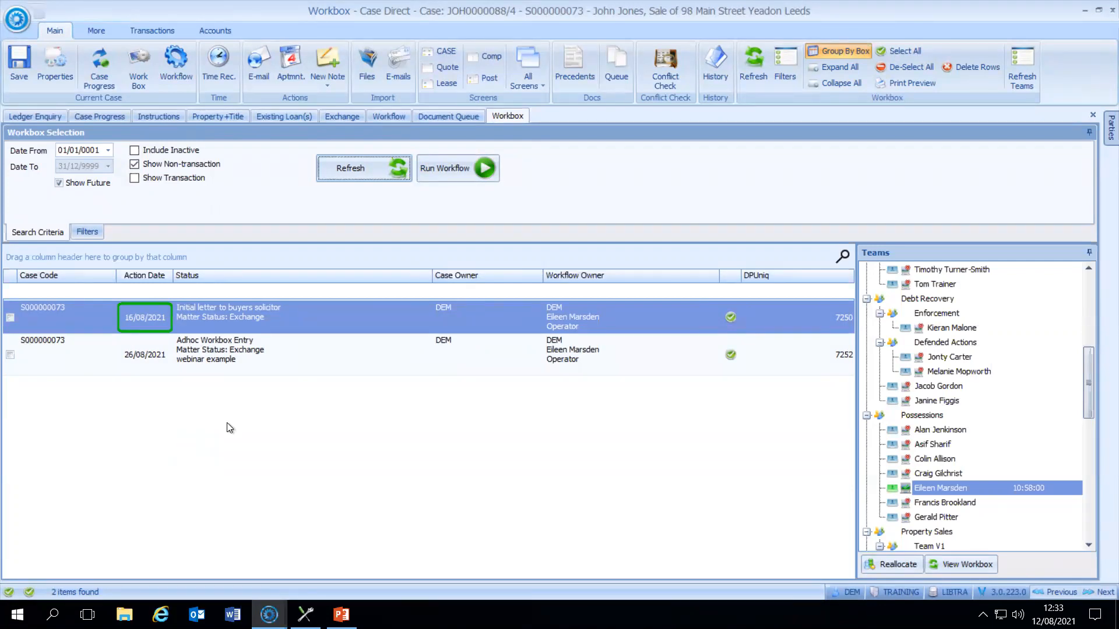
Switch to the Liberate SE main window, open the general workbox, and reload it with future entries shown
click(268, 615)
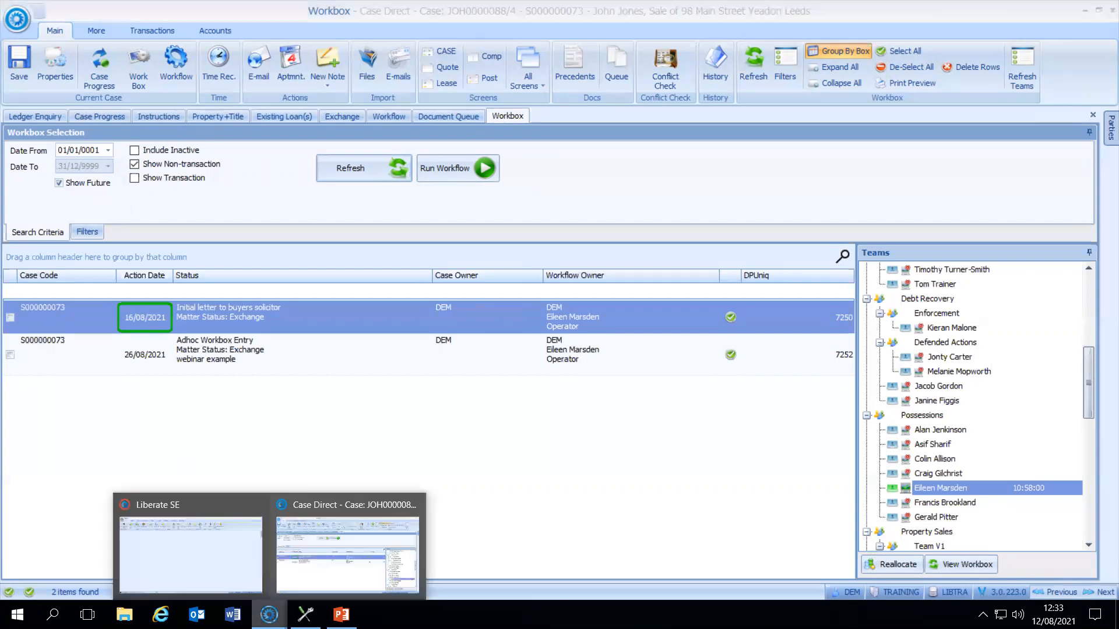
click(215, 564)
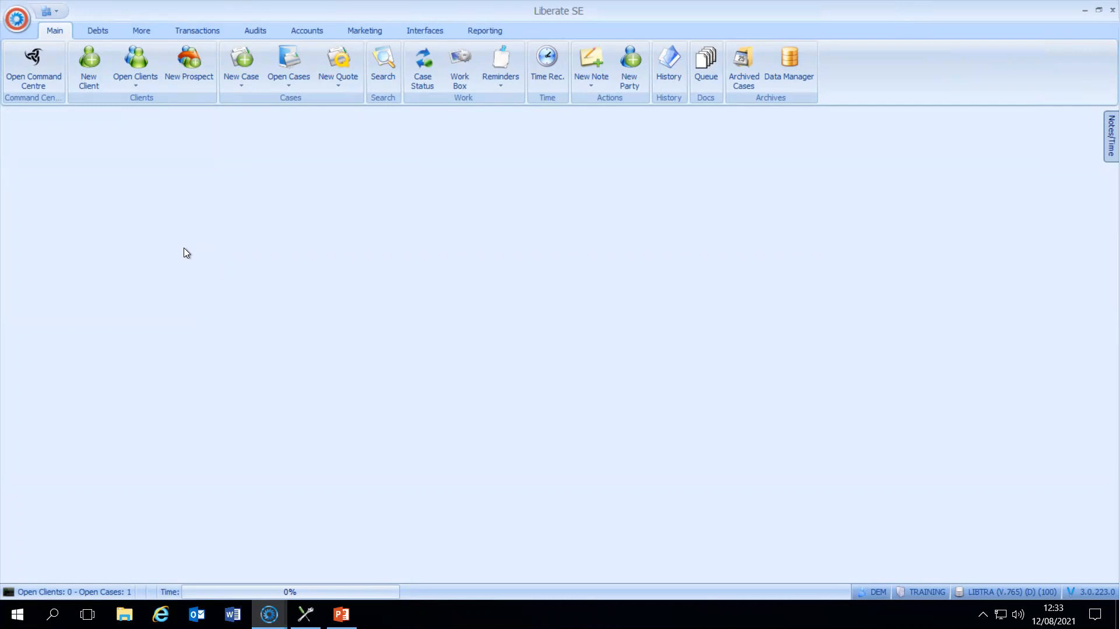
click(461, 69)
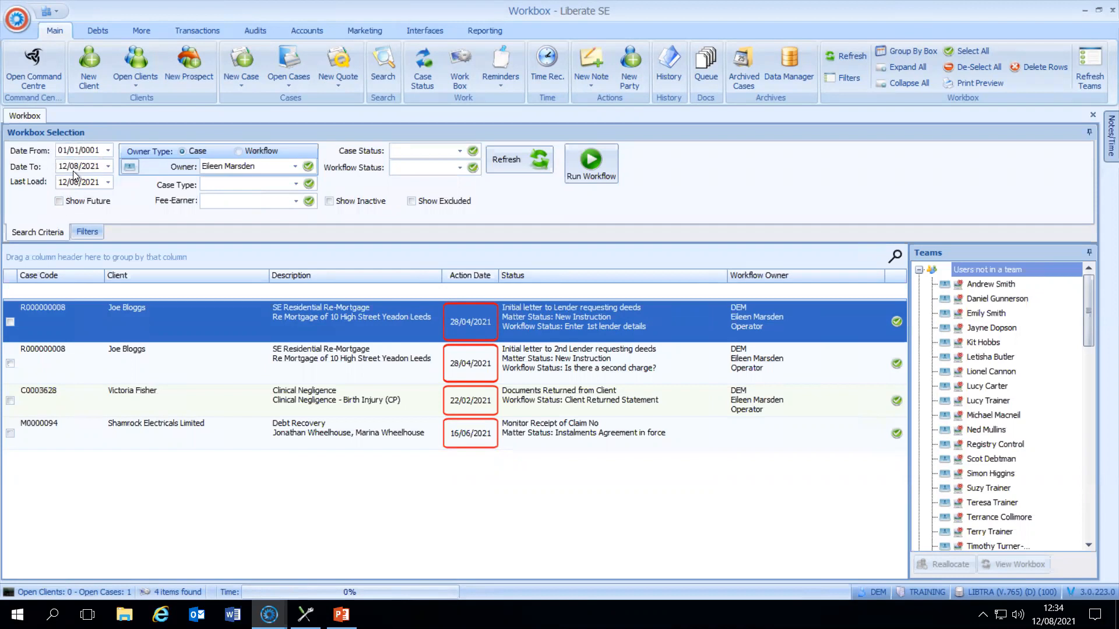
click(59, 202)
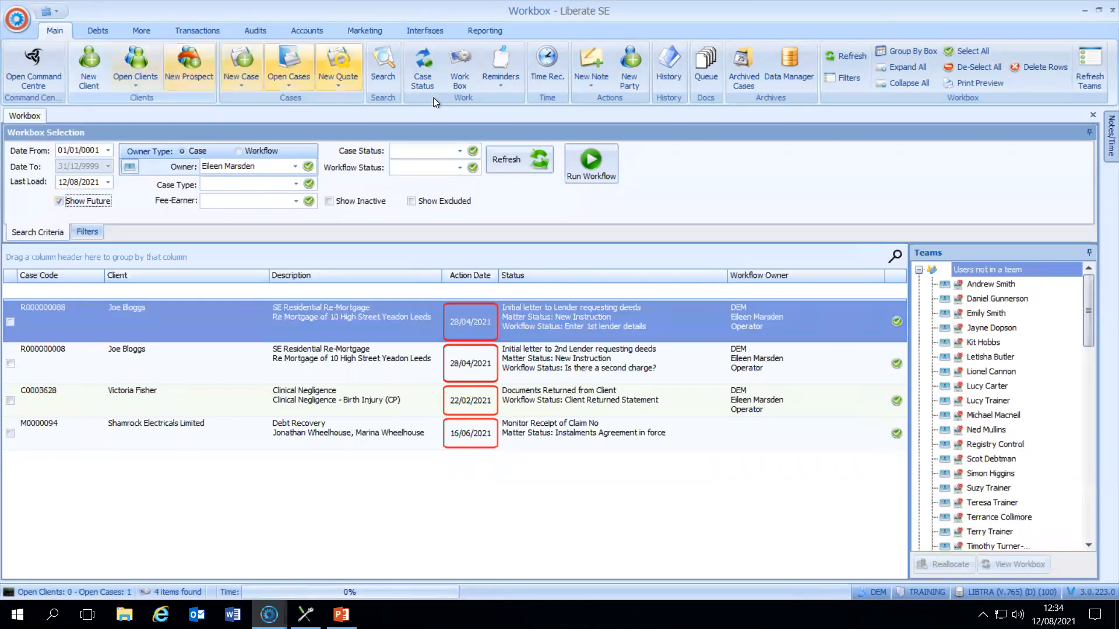
click(498, 158)
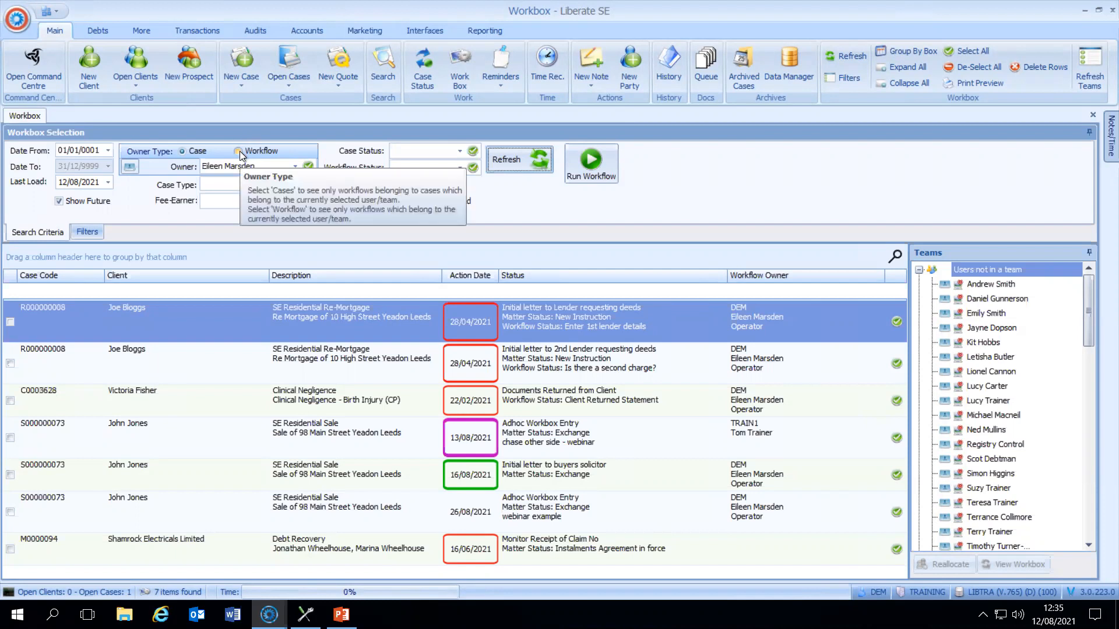
Examine the codes and names available as workbox owner, keeping the current owner
click(296, 166)
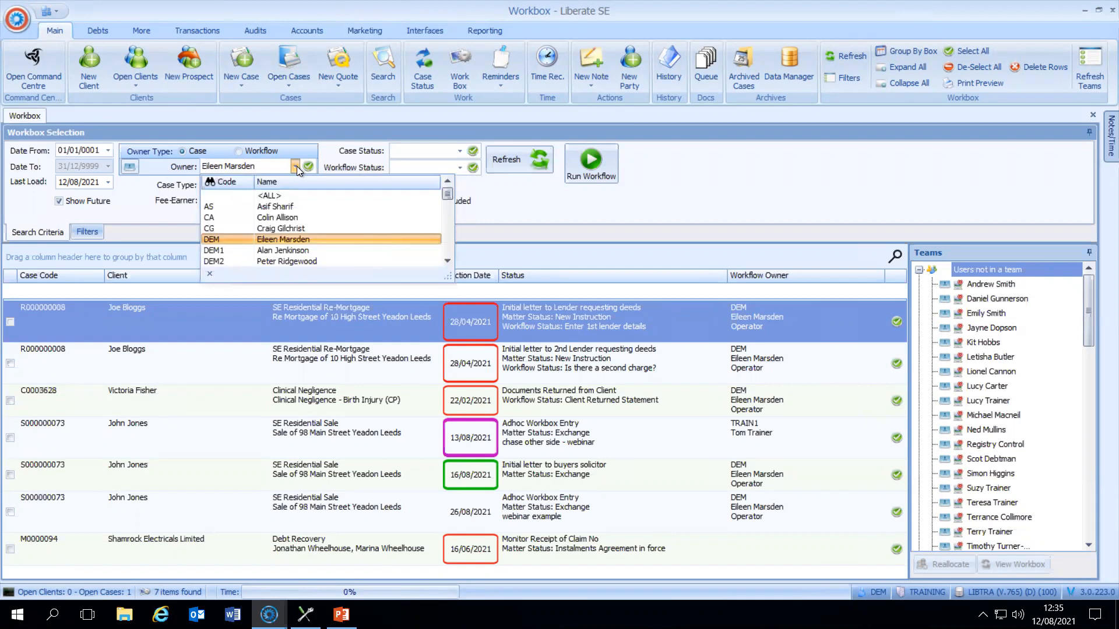
drag(448, 277, 611, 458)
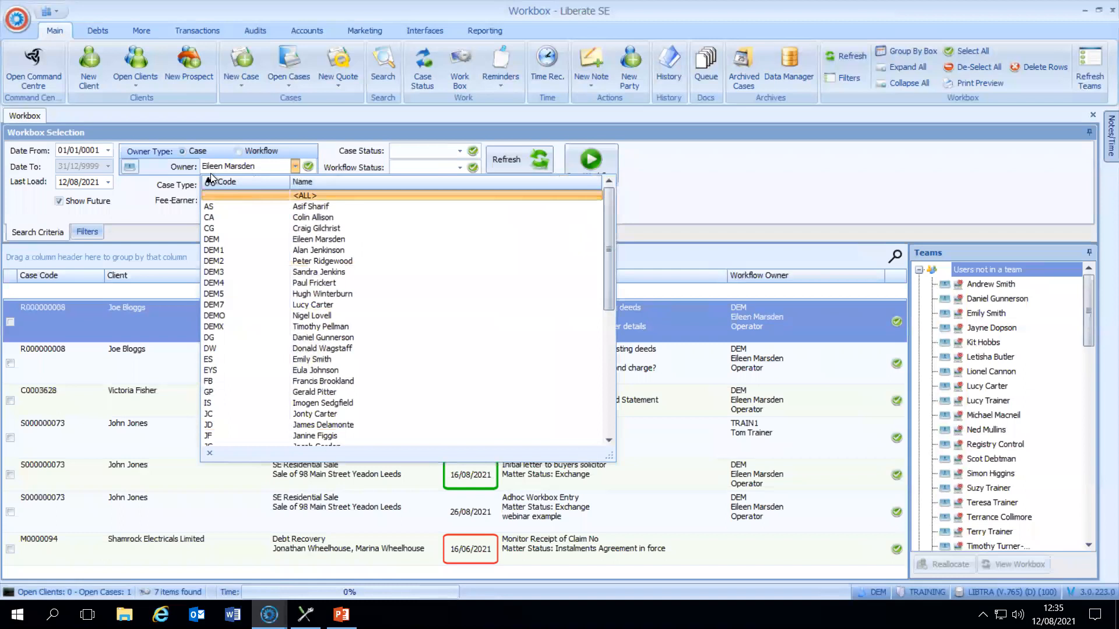
click(300, 182)
click(685, 168)
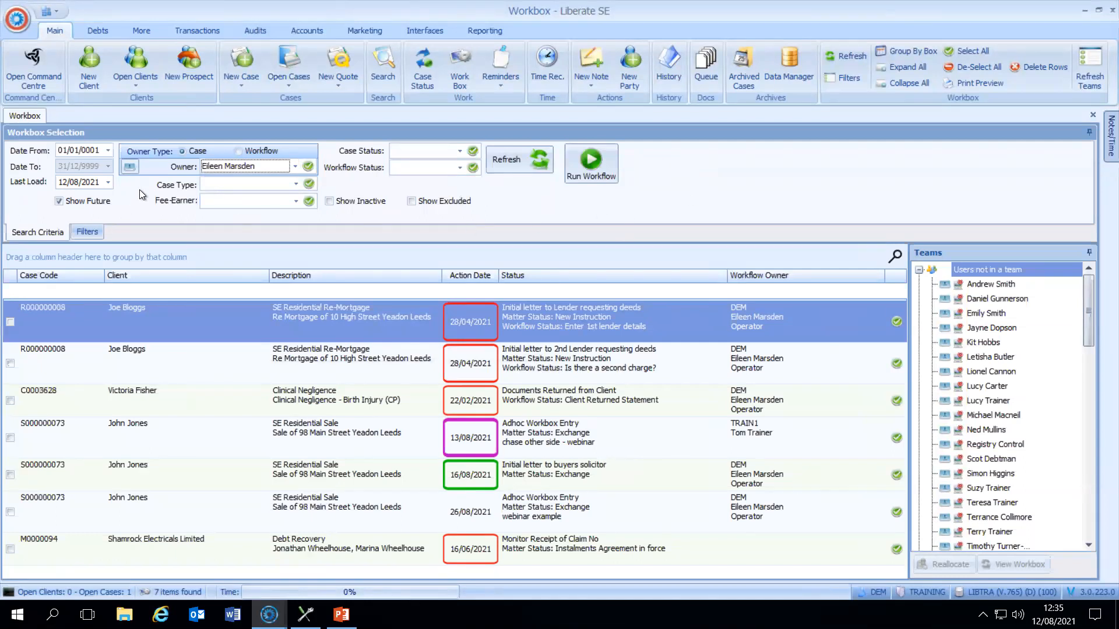
Filter the workbox to the SE Residential Sale case type, and restore the list to all case types
click(292, 183)
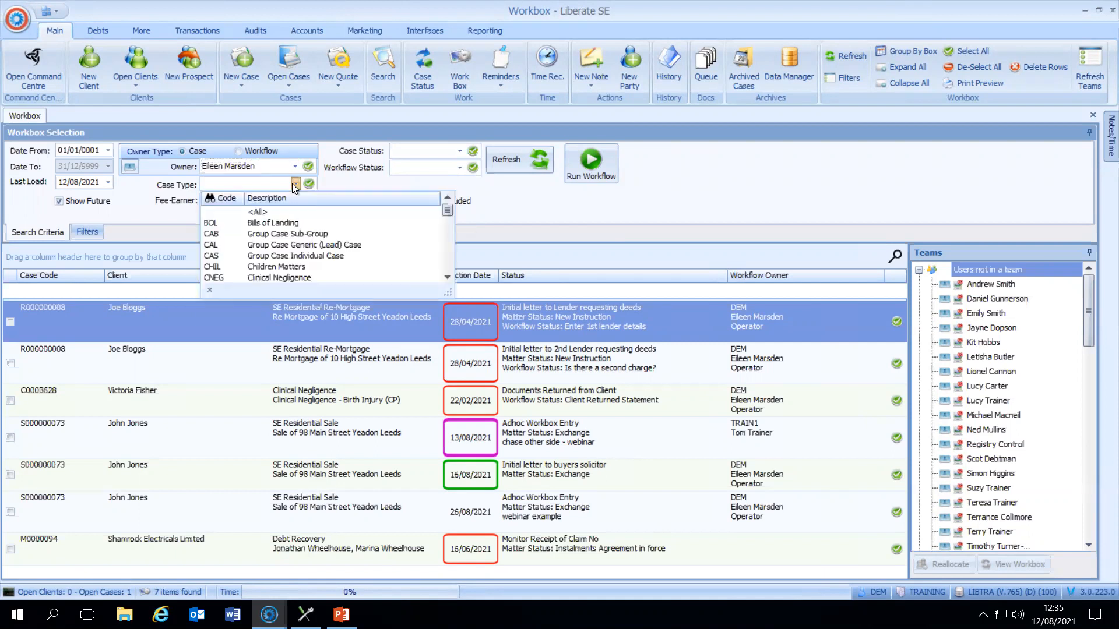
click(254, 199)
text(res)
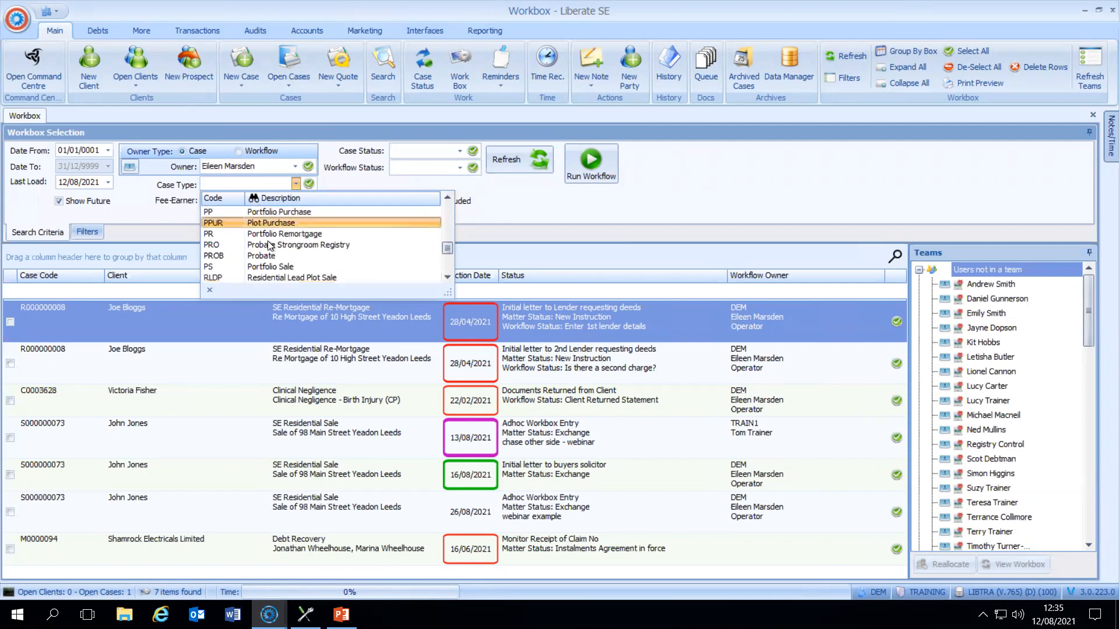
click(447, 278)
click(447, 277)
click(447, 278)
click(447, 277)
click(447, 277)
click(447, 277)
click(447, 277)
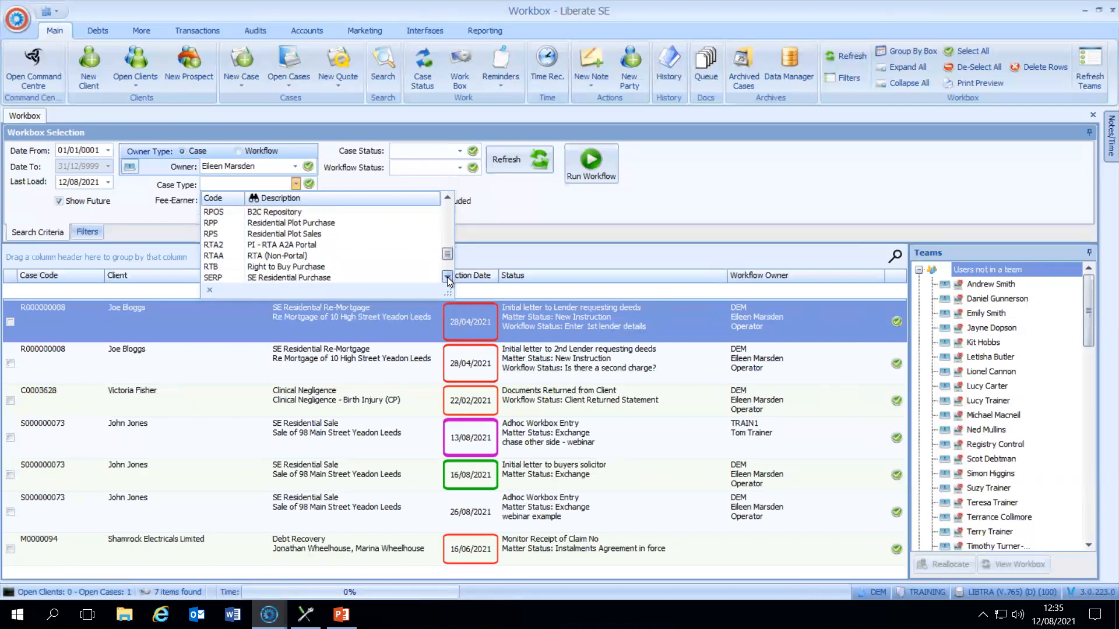
click(446, 277)
click(447, 277)
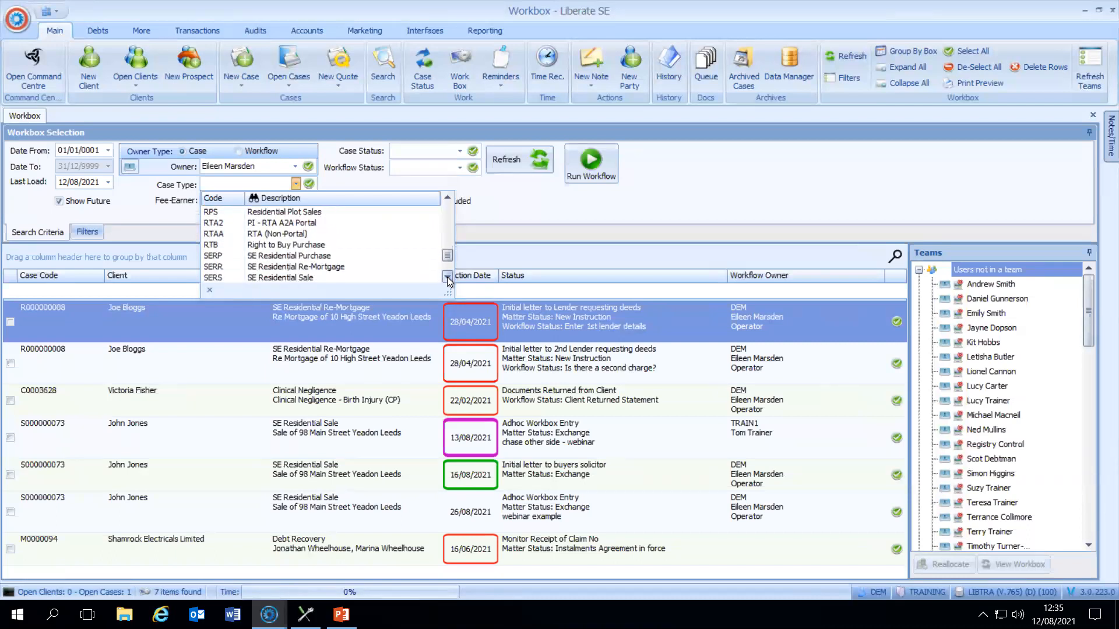
click(296, 277)
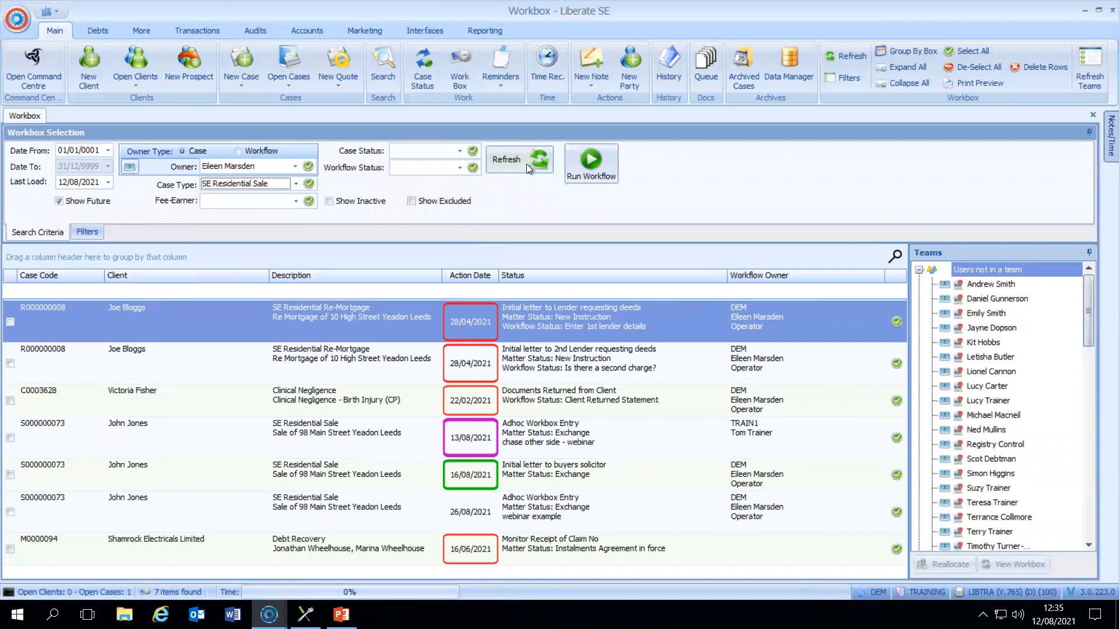
click(506, 158)
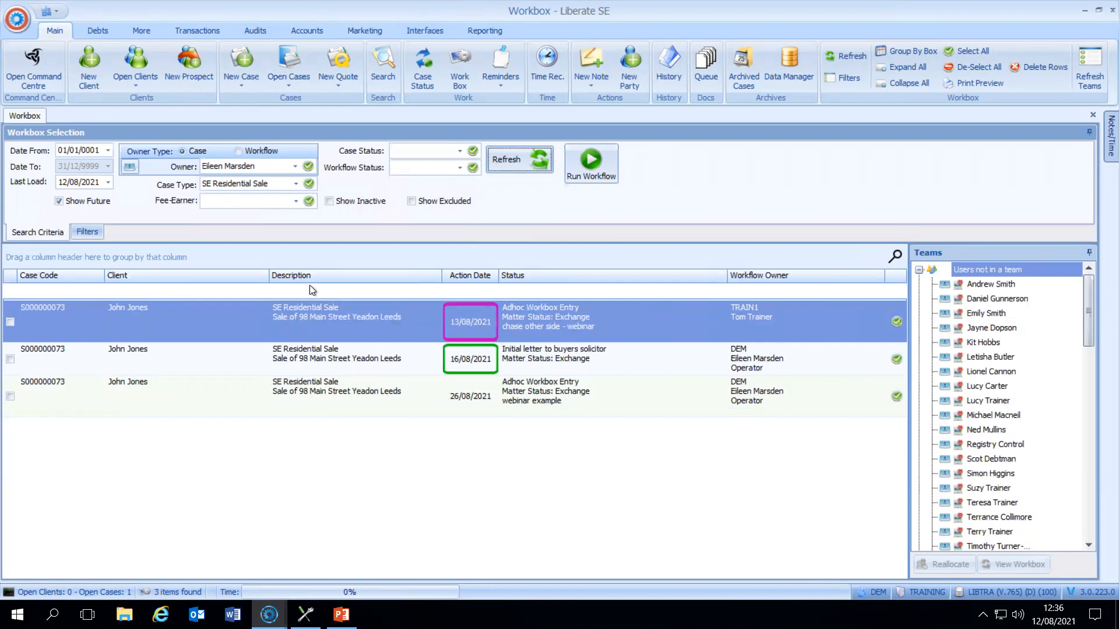
click(308, 185)
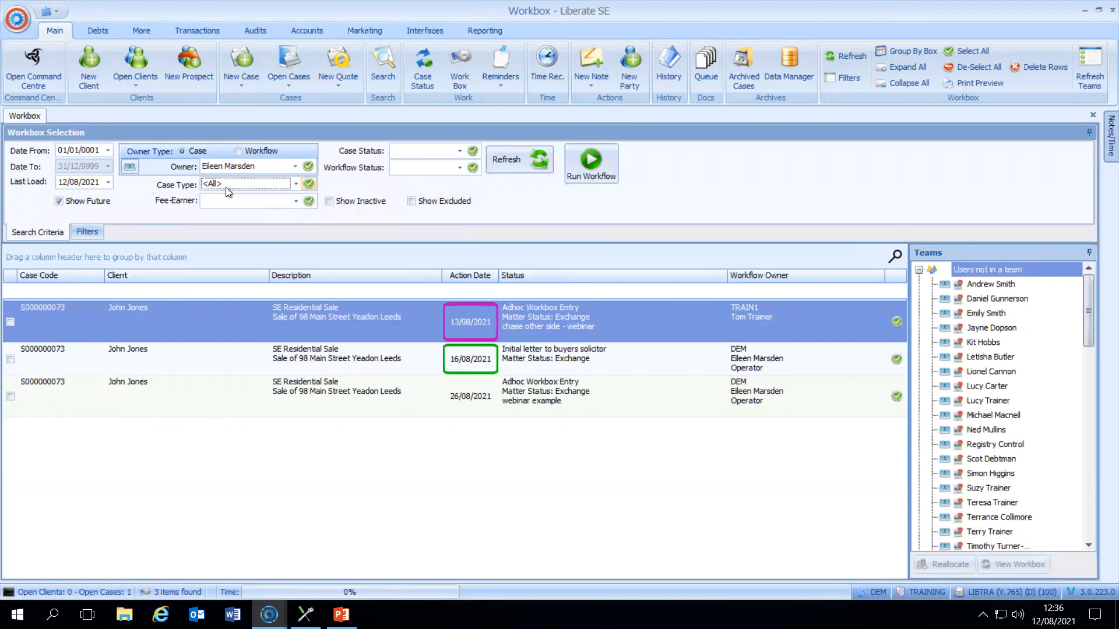
click(507, 161)
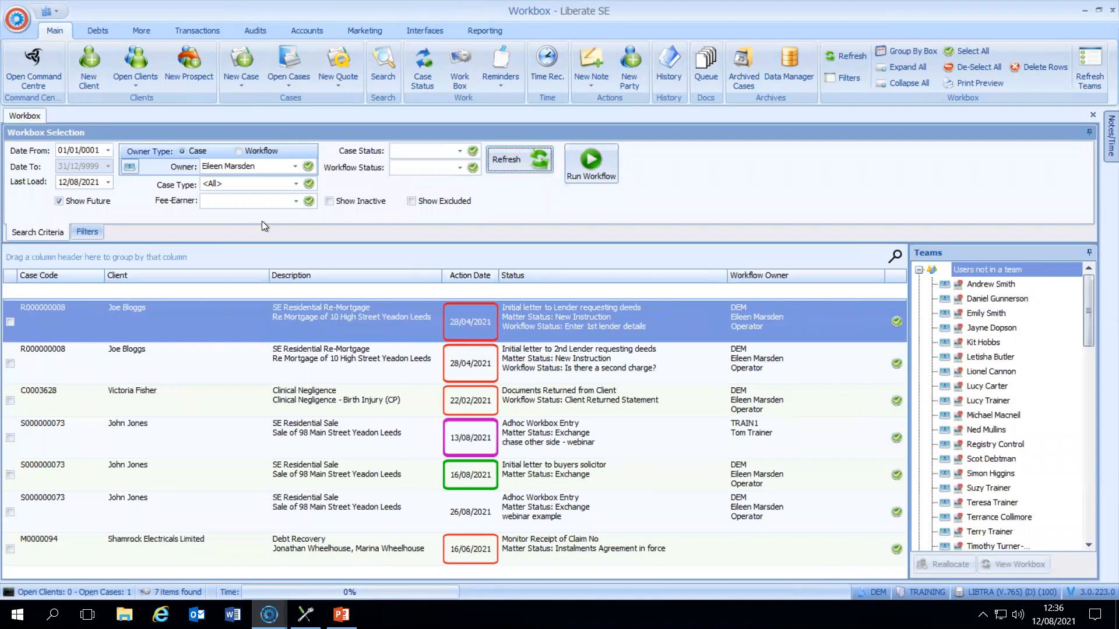
Examine the fee-earner and case status filter options without choosing any
click(297, 201)
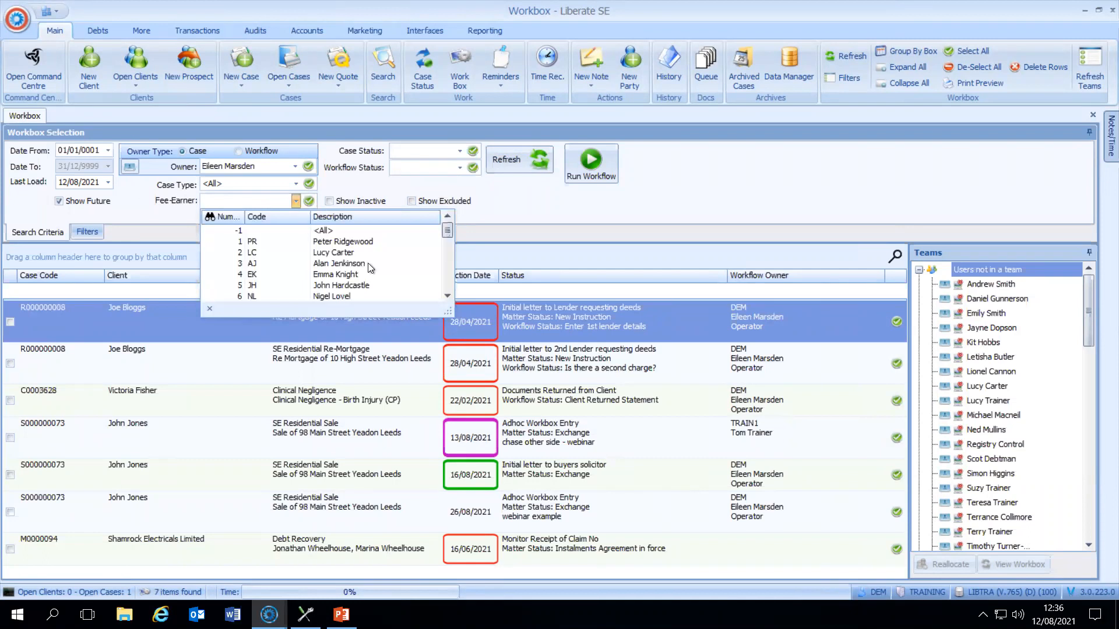
drag(449, 313, 594, 512)
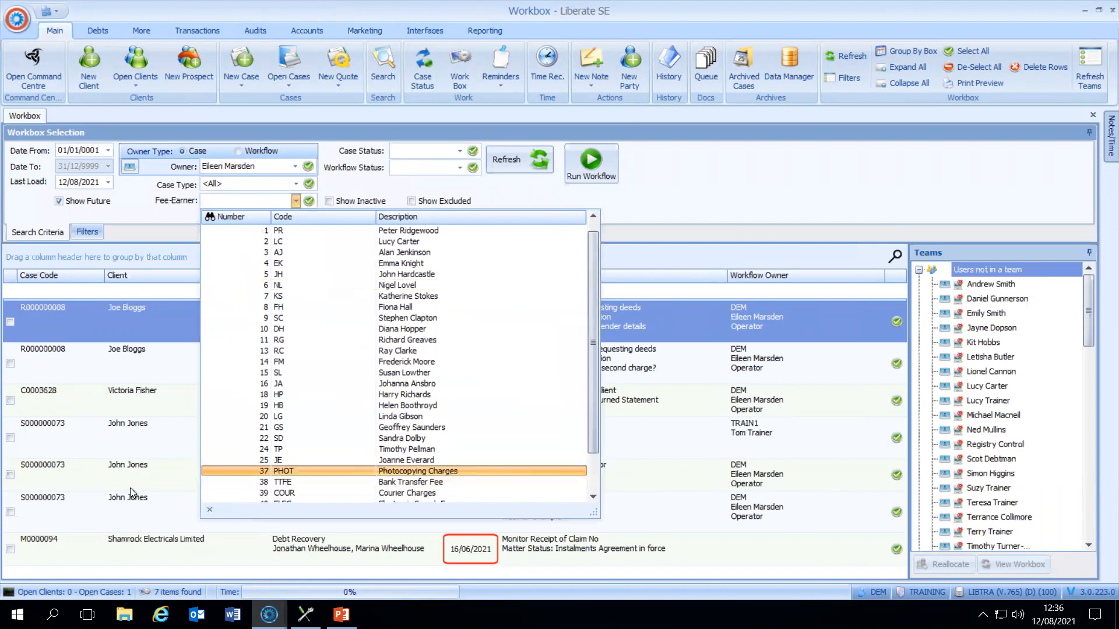
click(694, 178)
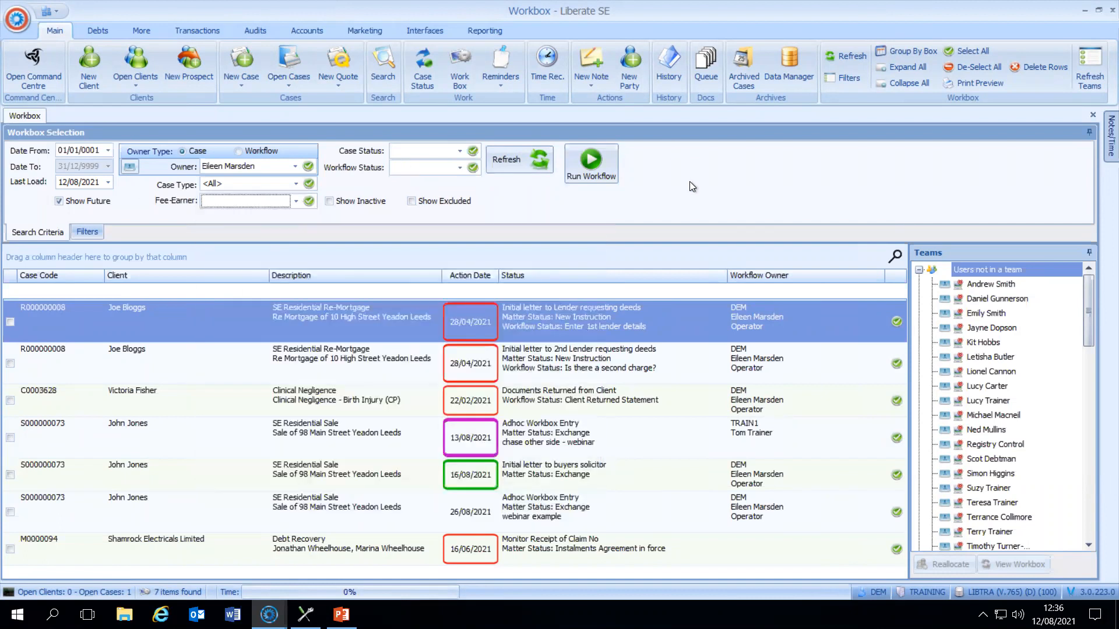
click(460, 152)
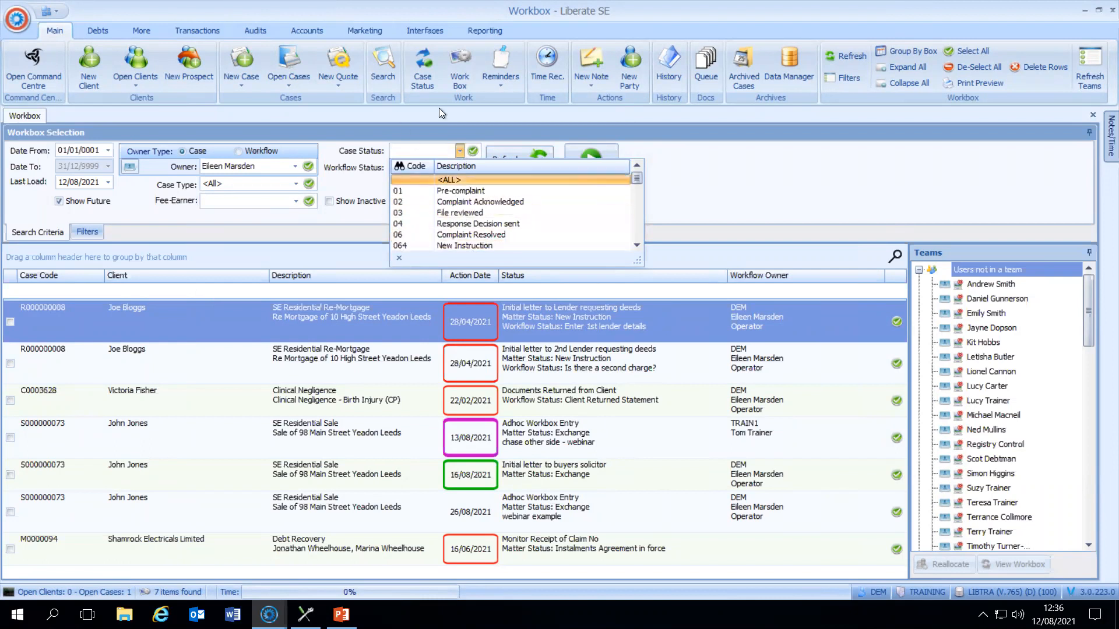
click(771, 177)
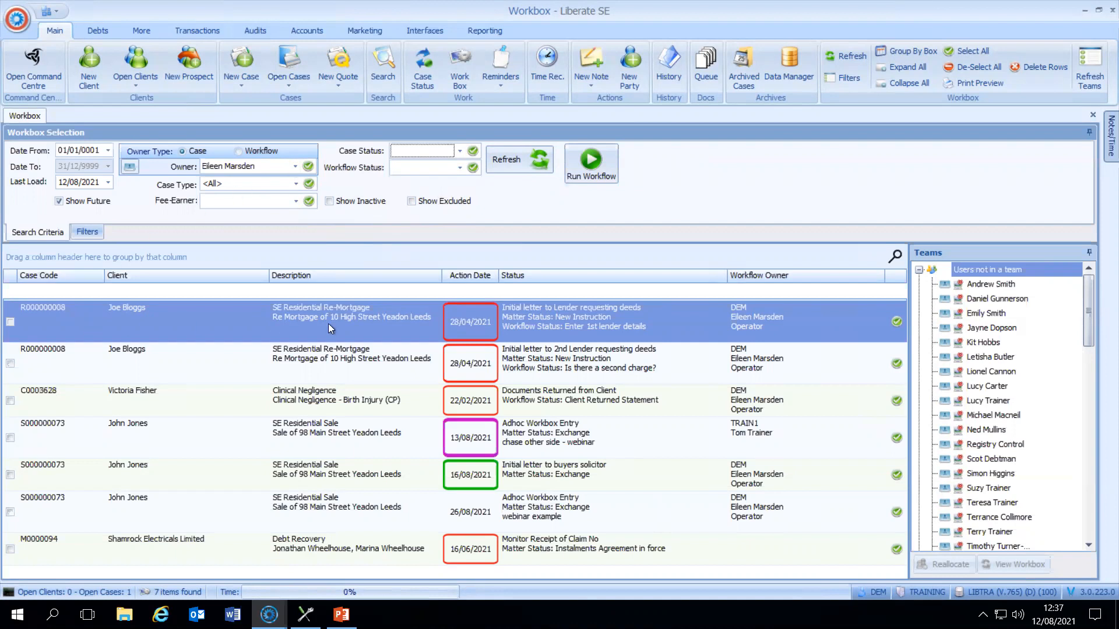
Run the workflow for the 13/08/2021 "chase other side - webinar" entry and dismiss the completion message
click(10, 438)
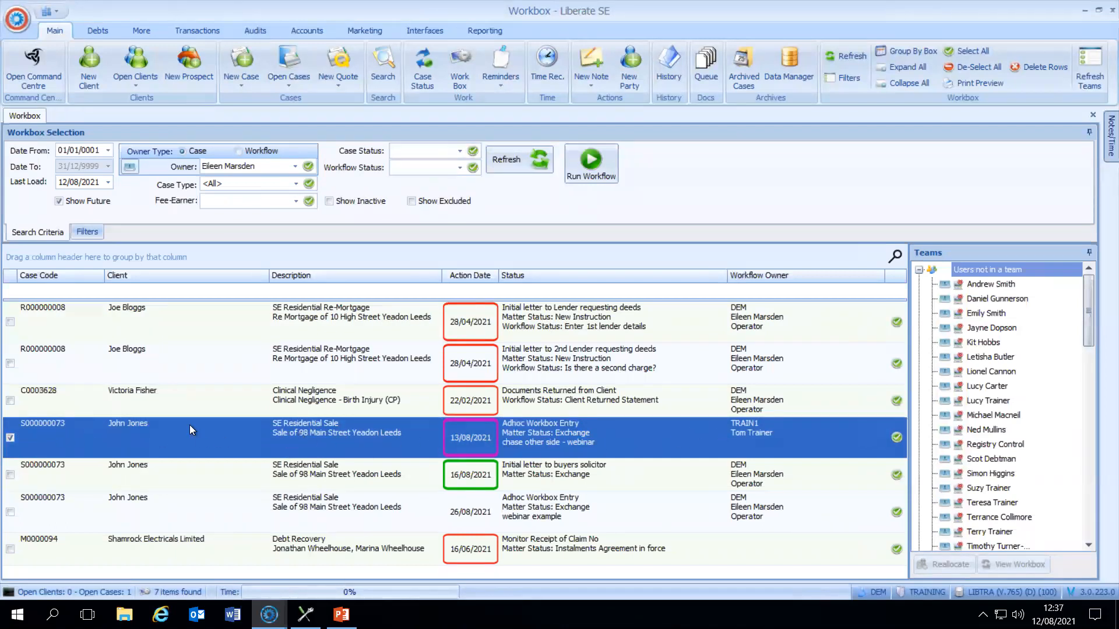
click(590, 160)
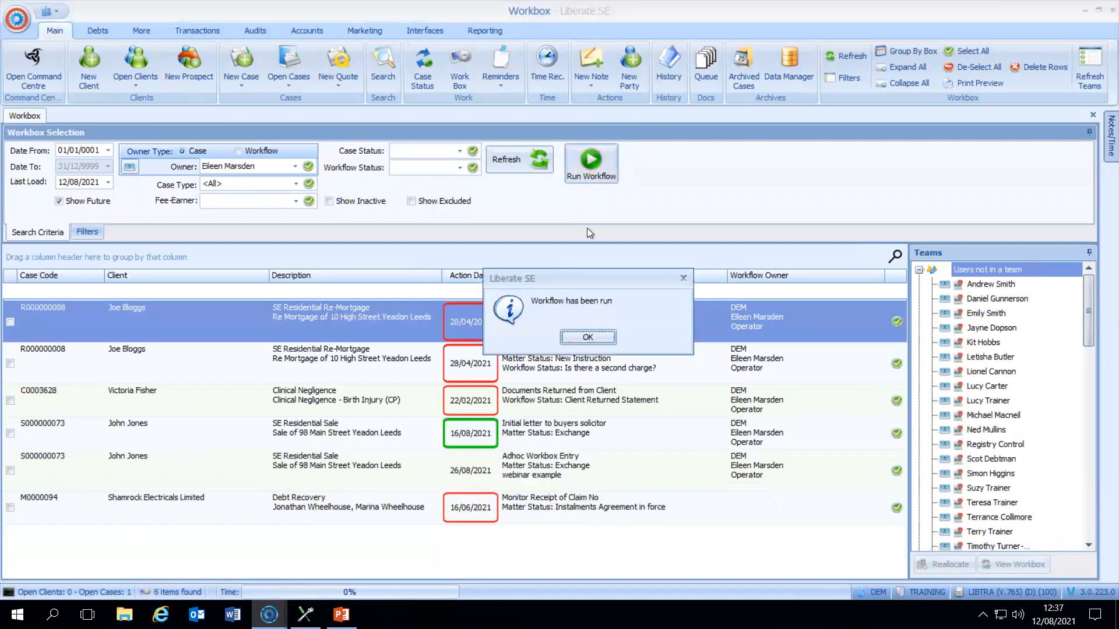
click(587, 337)
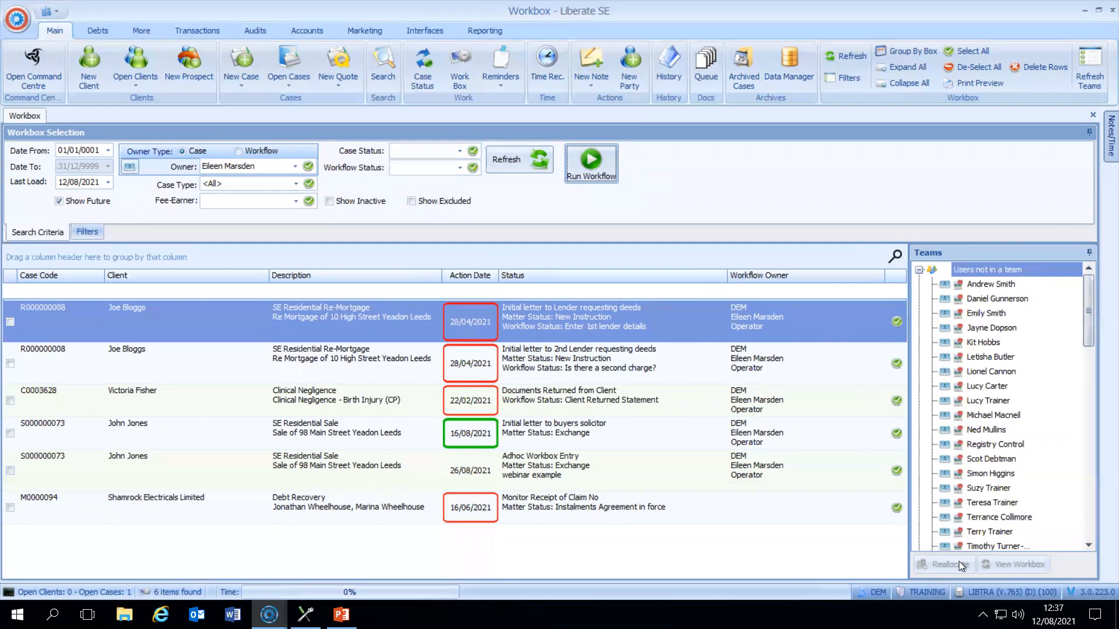
Select the 22/02/2021 "Documents Returned from Client" entry and the sixth user in the "Users not in a team" group
click(11, 401)
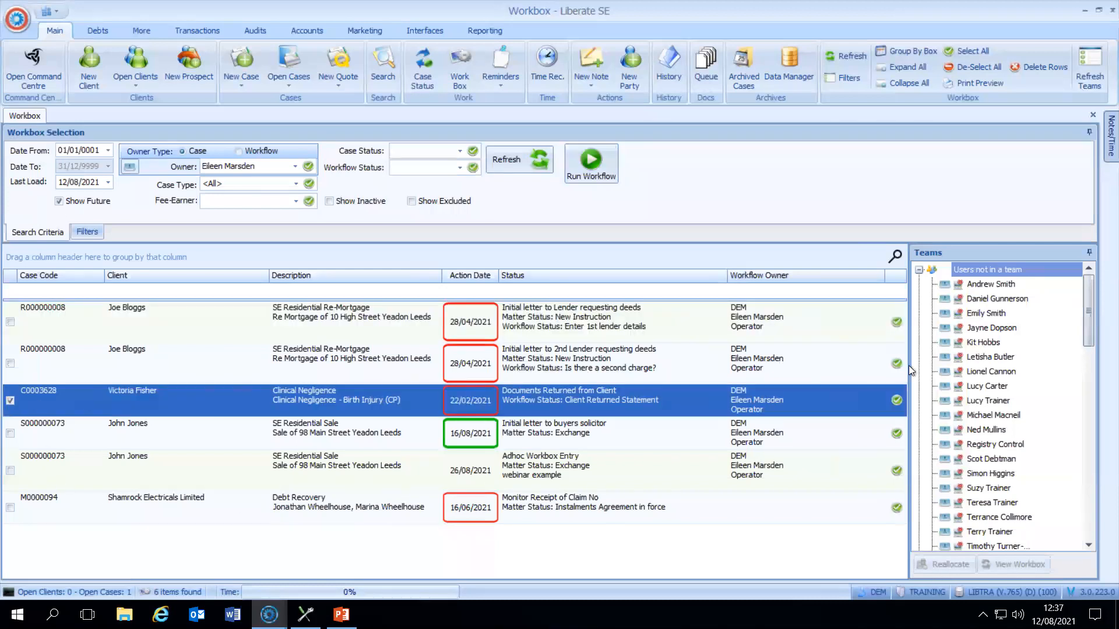
click(980, 358)
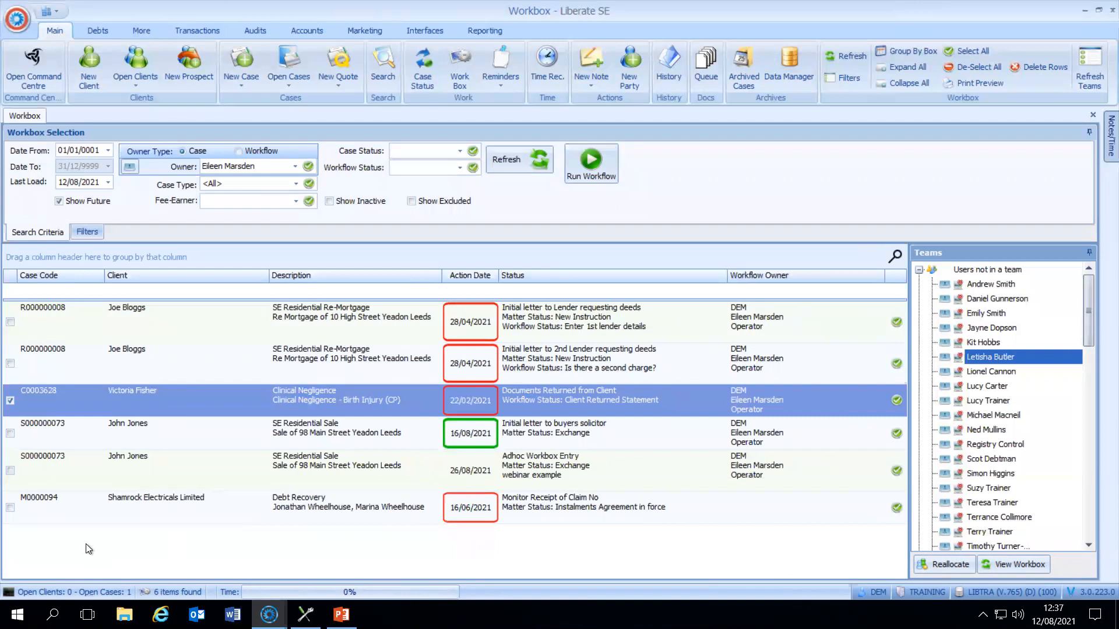
Examine the default workbox mode and future entries setting in the workflow user options, and close the options without changes
click(17, 19)
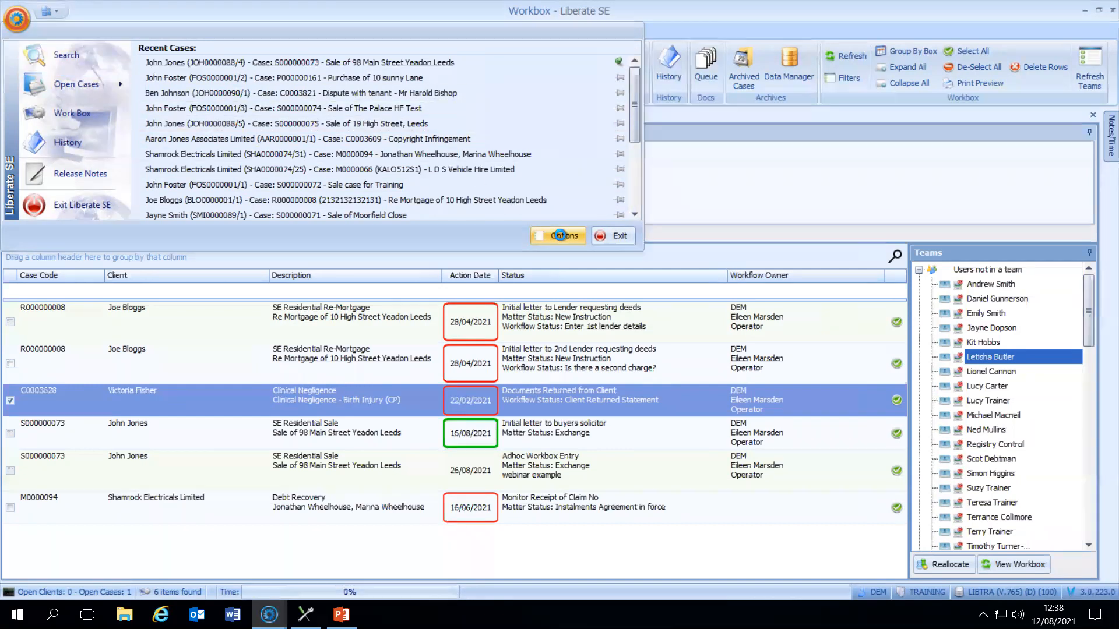
click(561, 236)
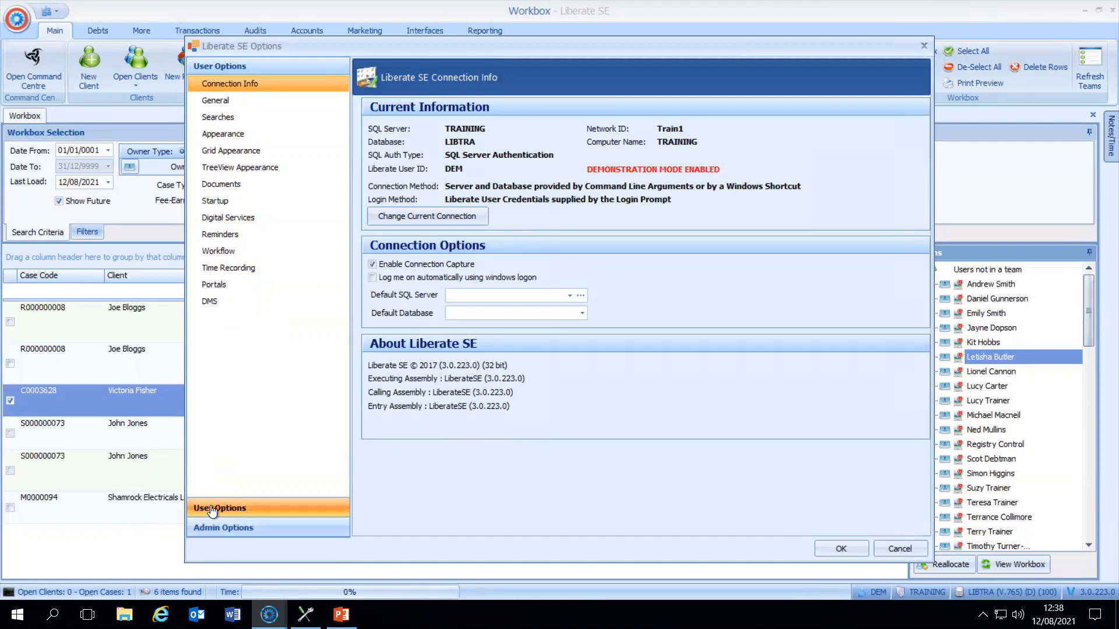
click(218, 255)
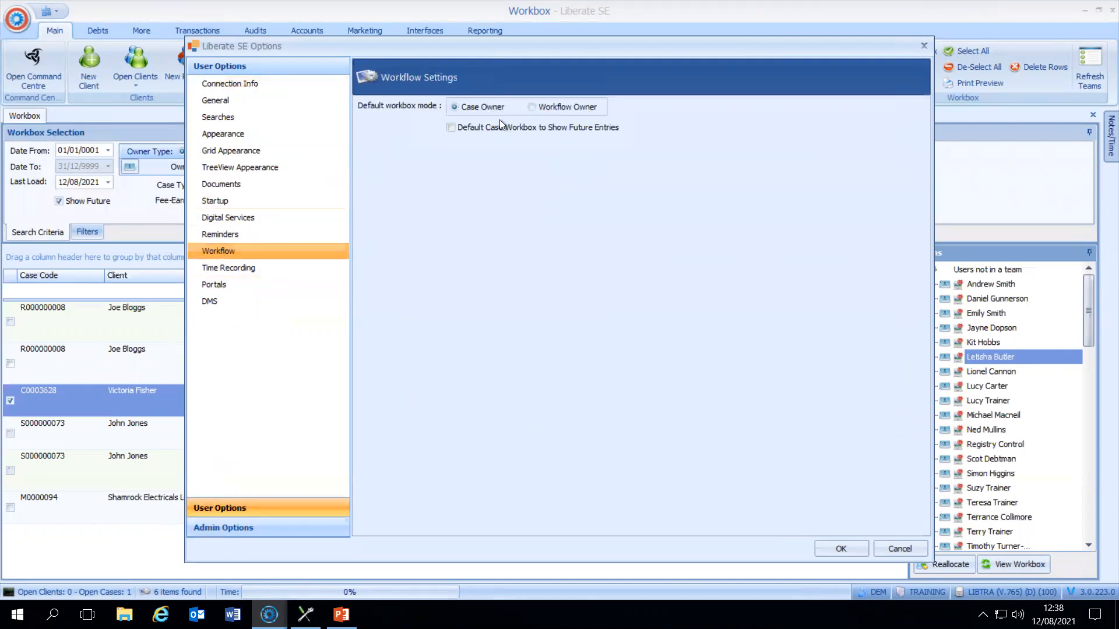
mouse_move(449, 131)
click(910, 551)
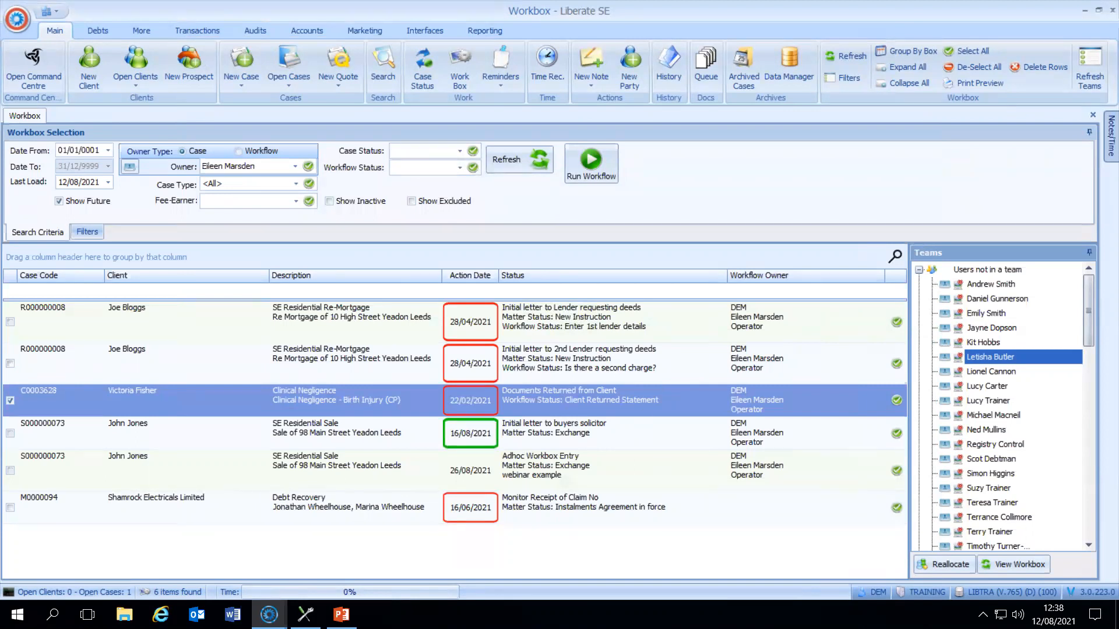
Switch to Liberate Administration, search the user list by the logged-in operator's surname, and open that user's maintenance record
click(306, 615)
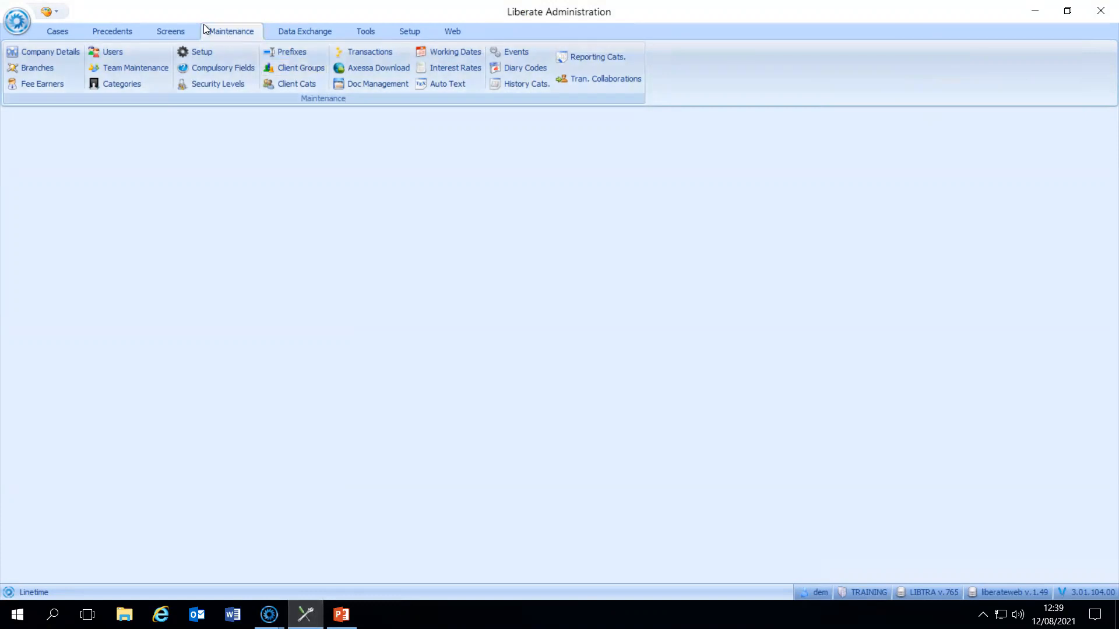
click(109, 53)
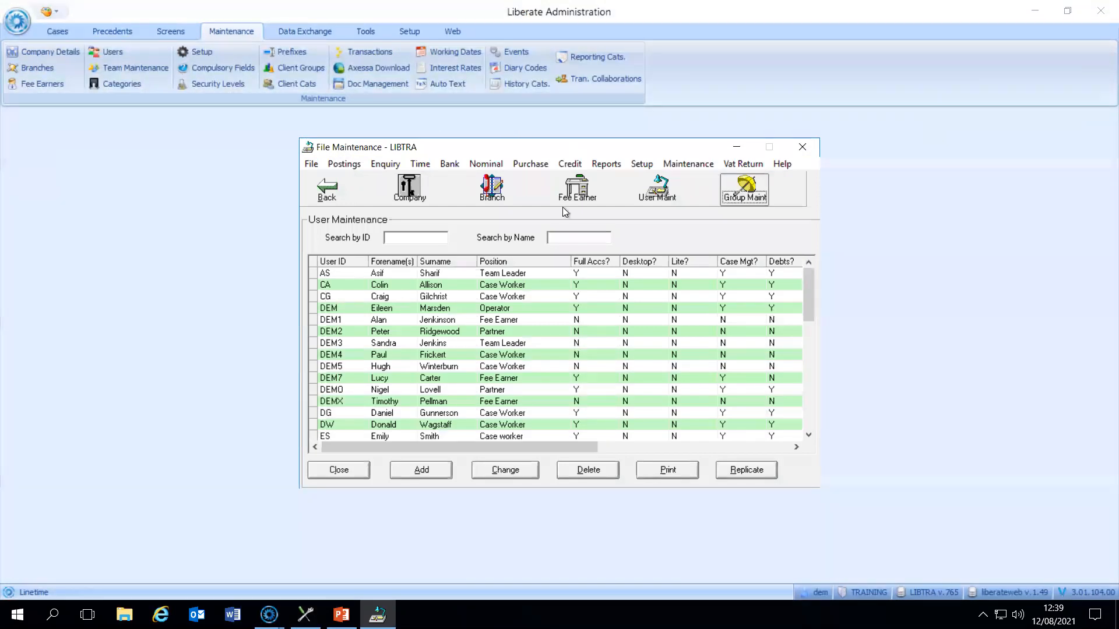
click(563, 240)
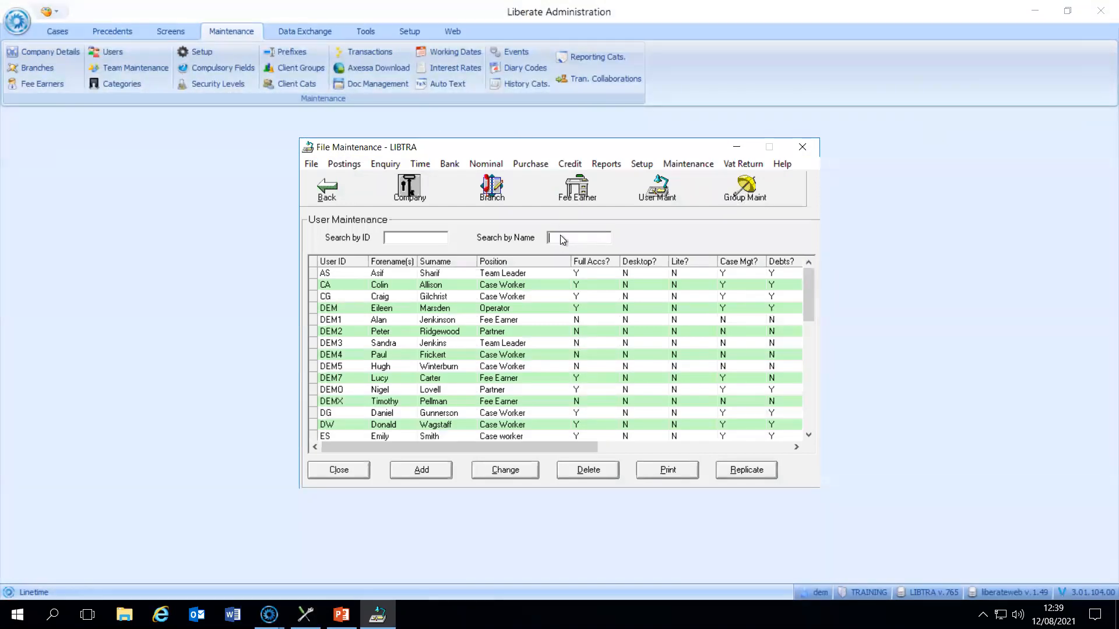
text(maers)
key(BackSpace)
key(BackSpace)
key(BackSpace)
text(r)
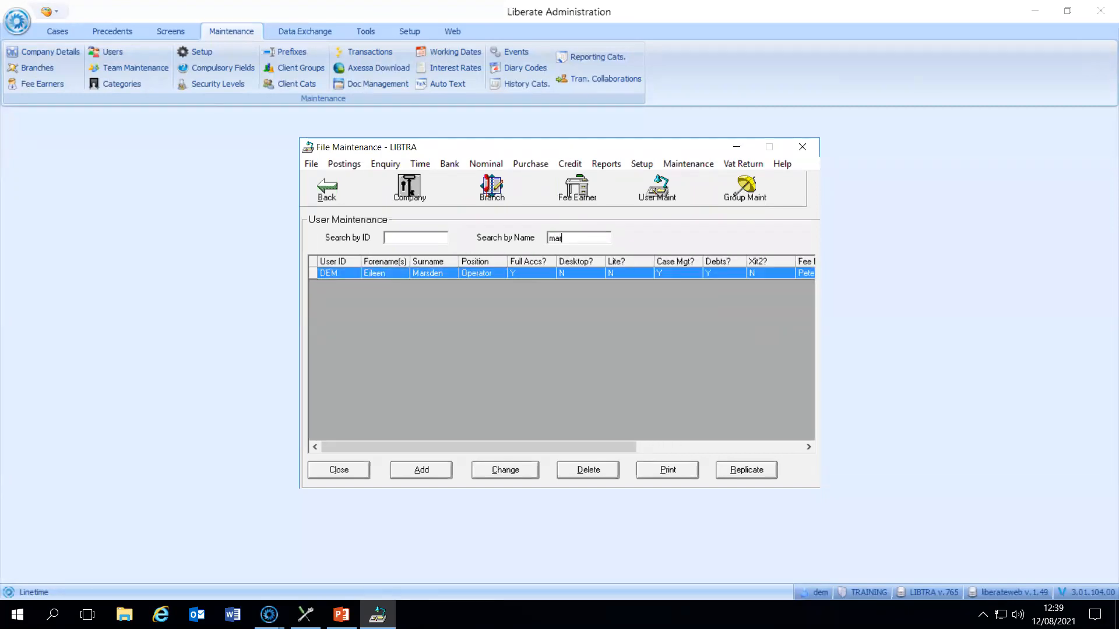
click(473, 272)
double_click(473, 271)
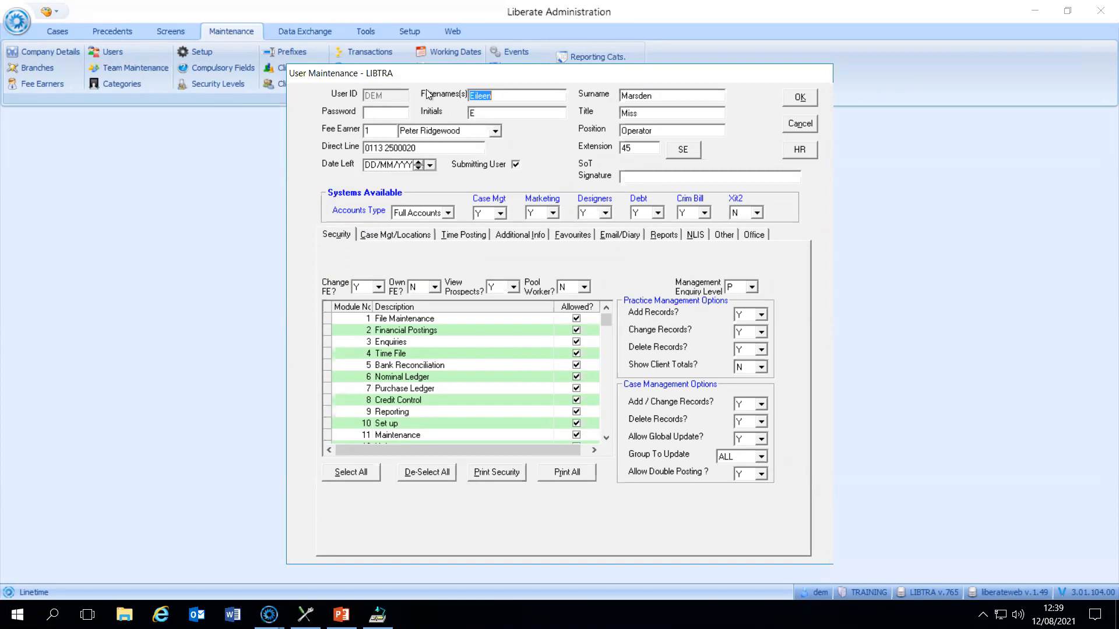
Examine the user's SE options, switch to Case Direct, and open the properties of the 26/08/2021 "Adhoc Workbox Entry"
click(685, 152)
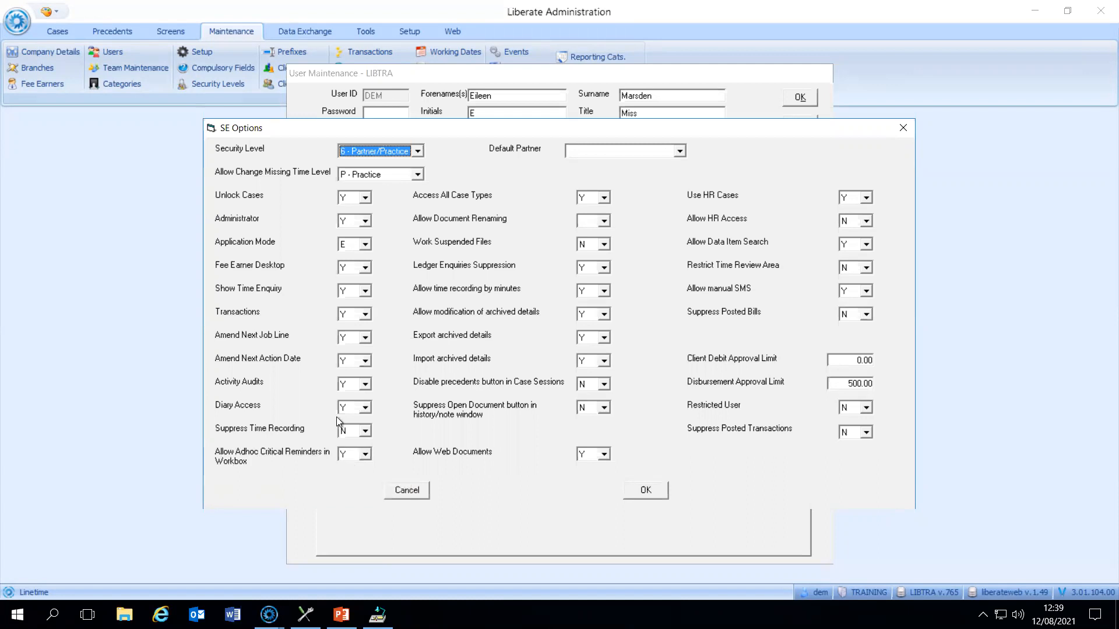
click(282, 600)
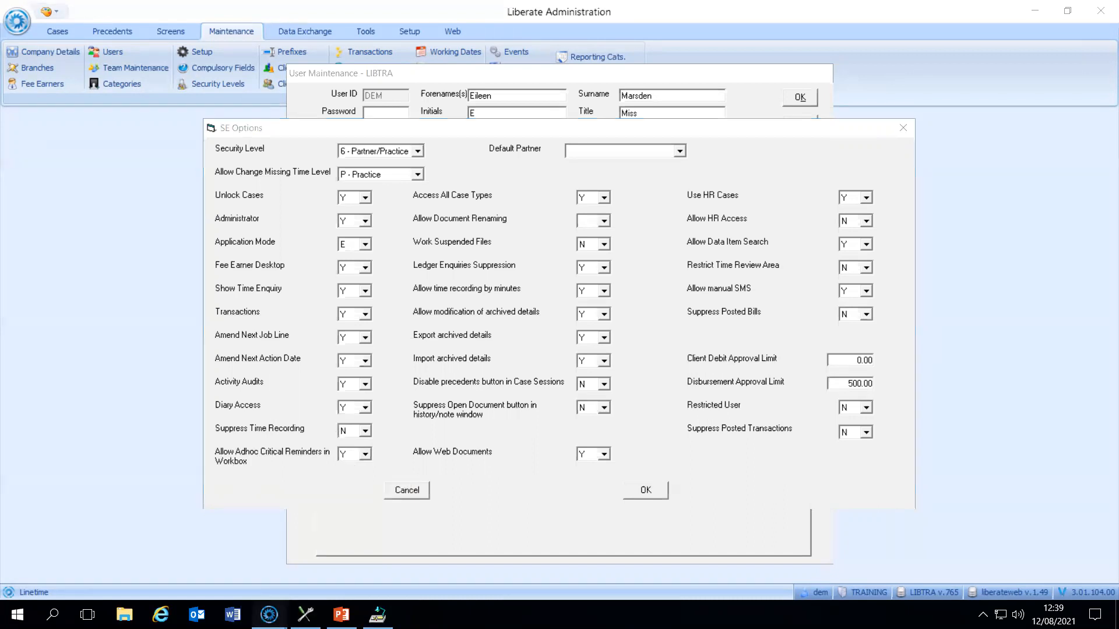
click(282, 596)
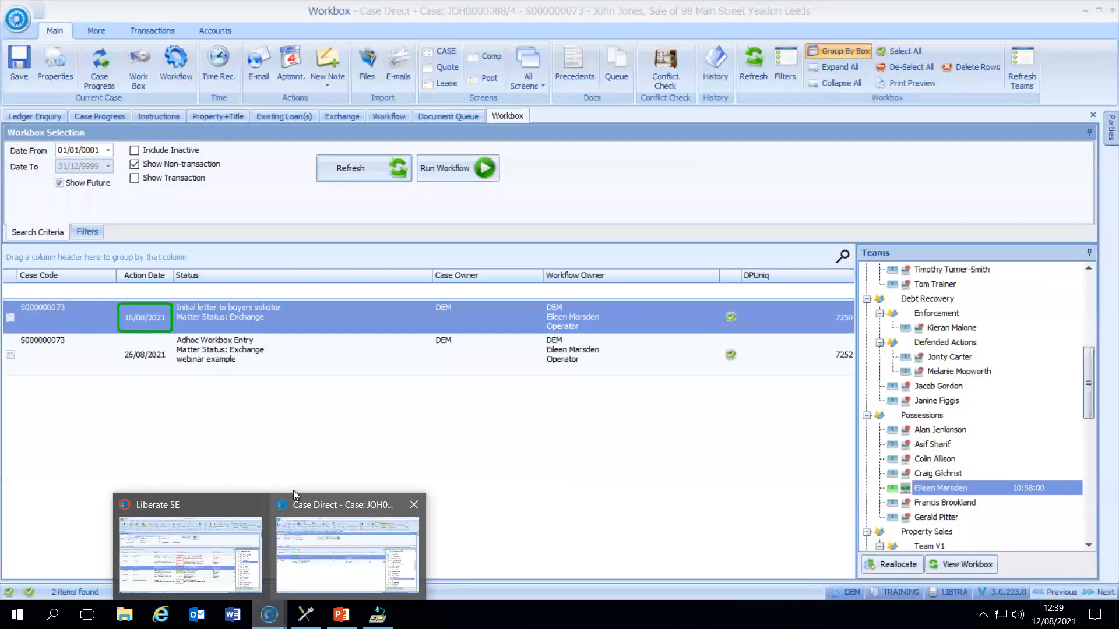
right_click(204, 351)
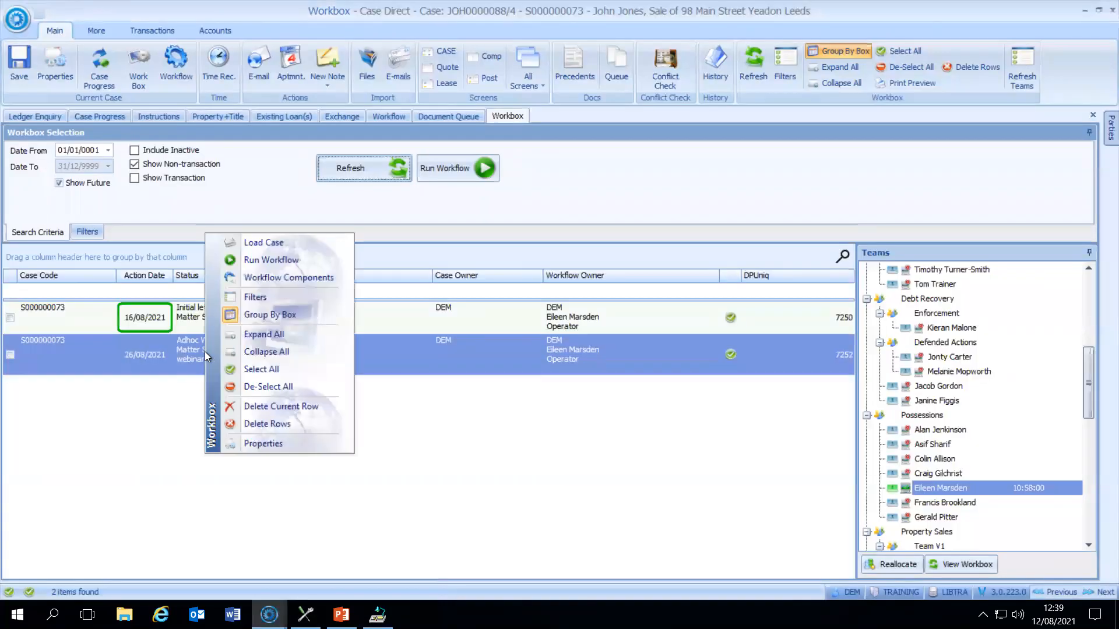
click(251, 443)
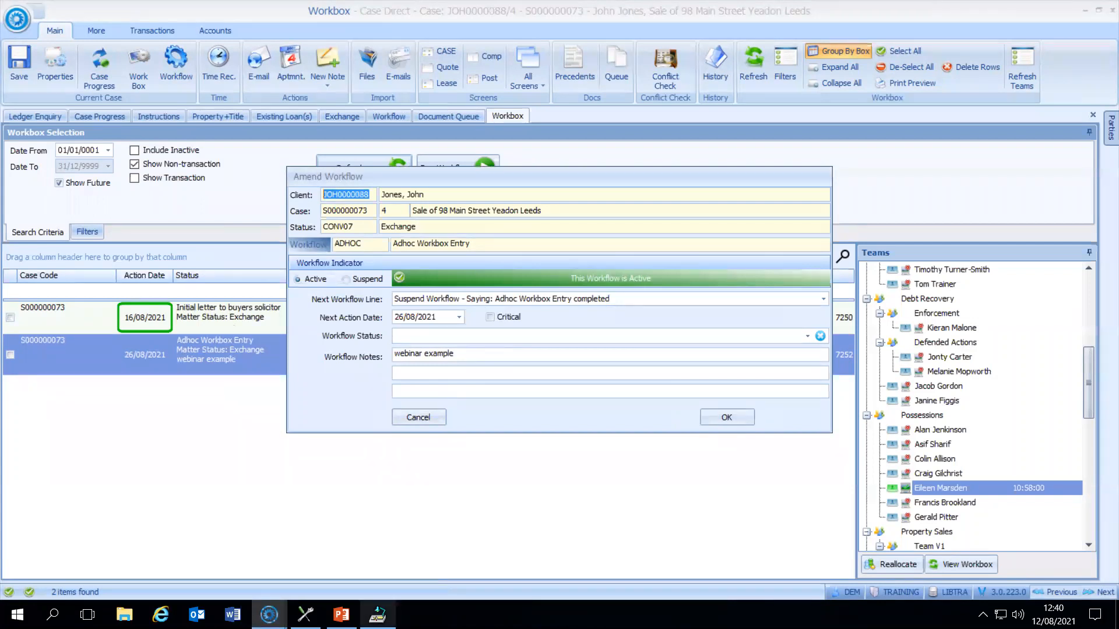
Return to the user's SE options, accept them and close user maintenance, and accept the Amend Workflow details without changes
click(378, 615)
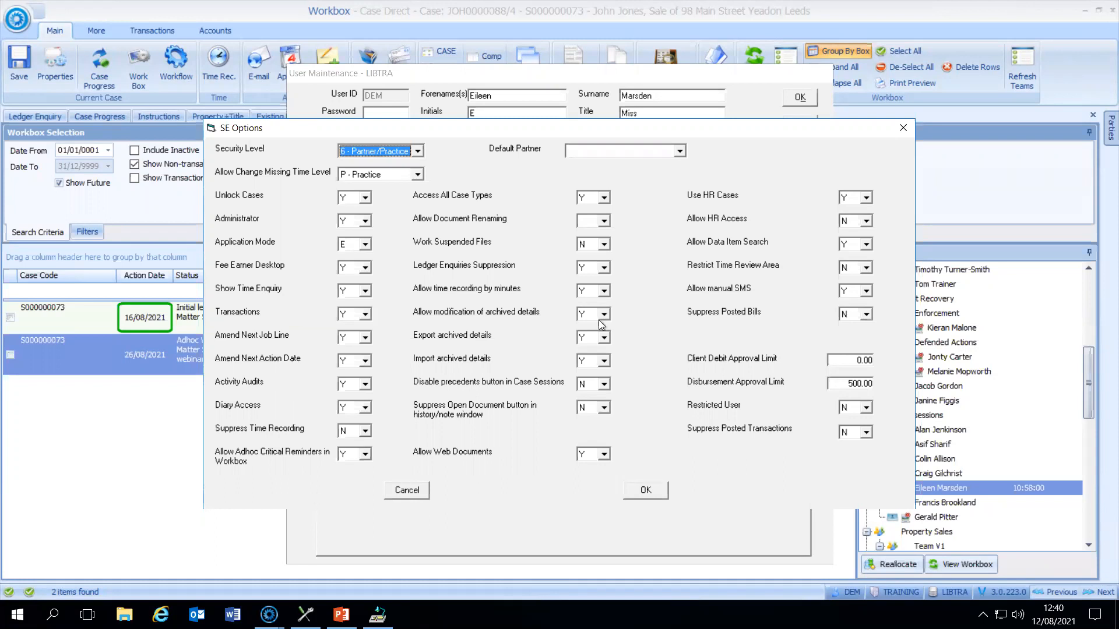
click(646, 490)
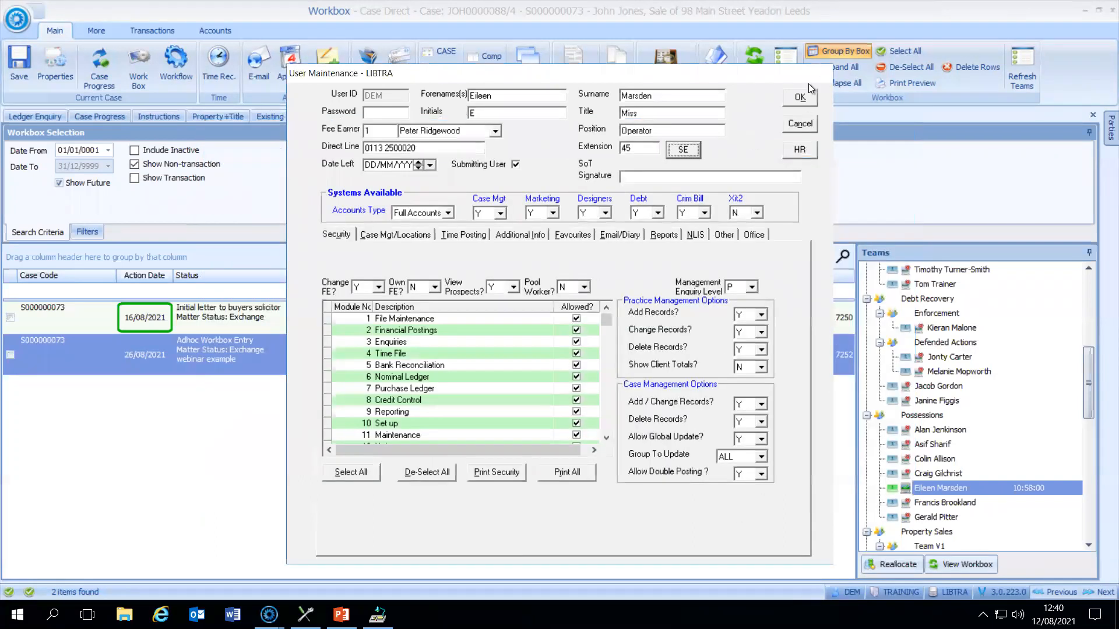
click(800, 98)
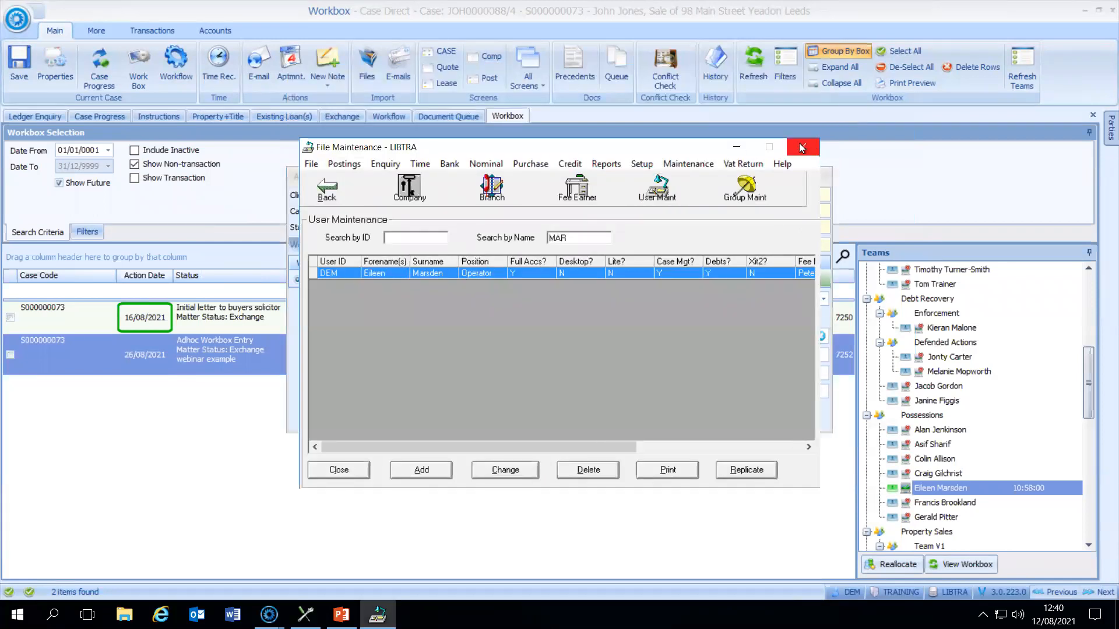
click(801, 147)
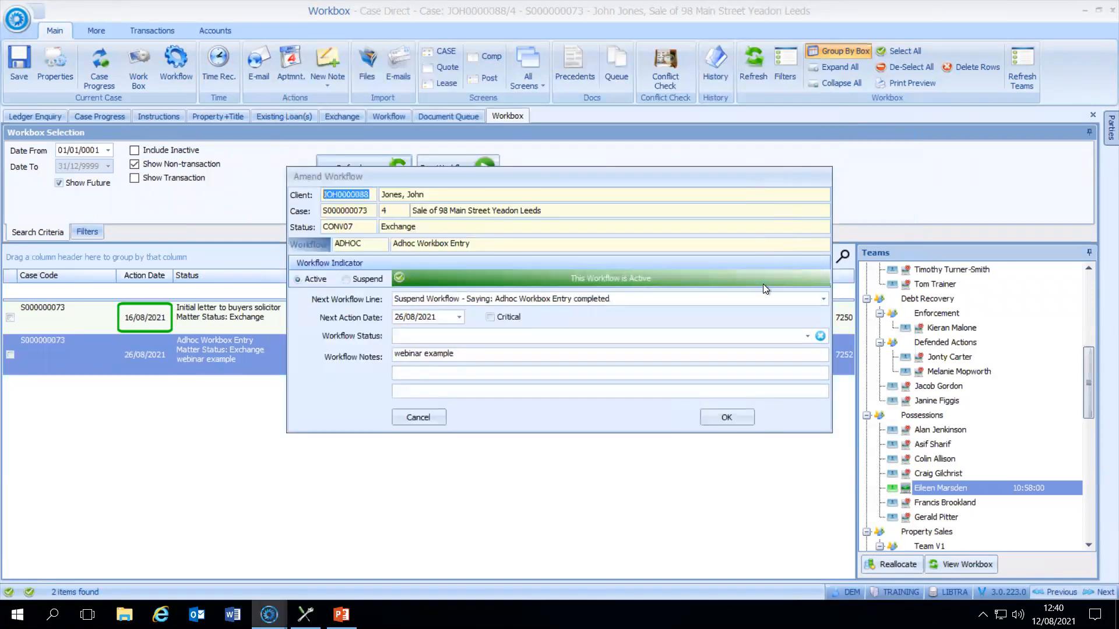
click(727, 417)
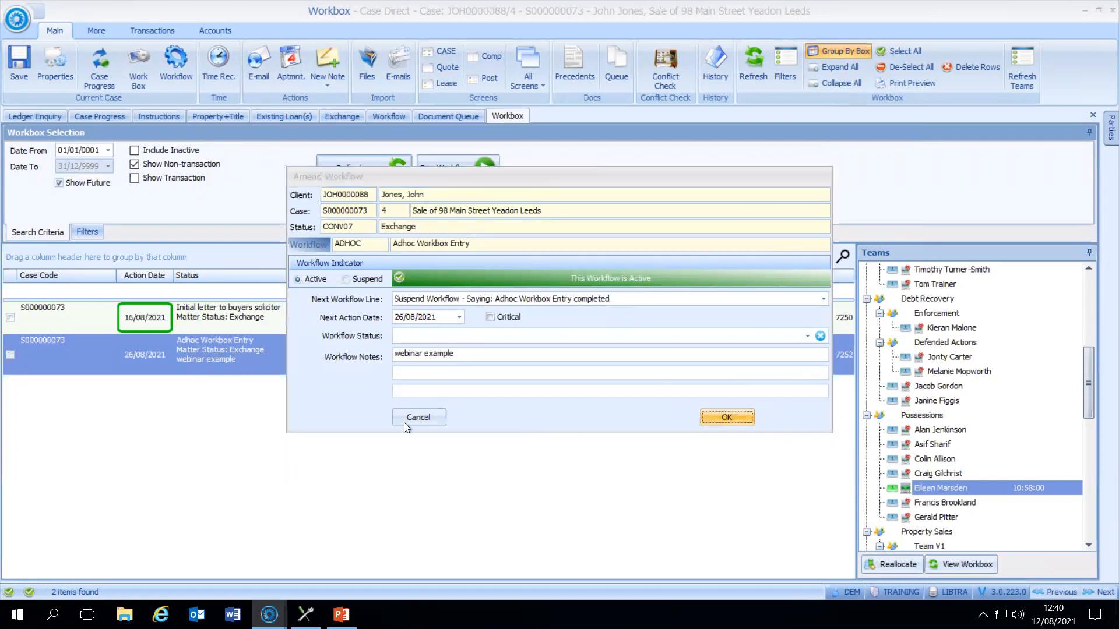